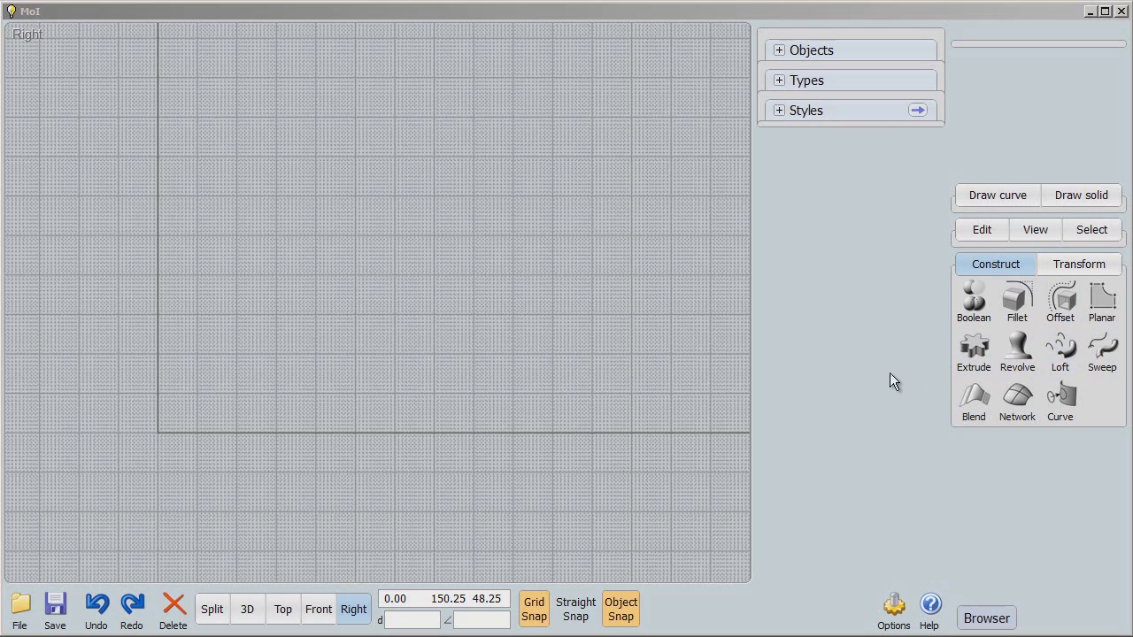
Draw a six-point polyline in the Right view with corners at about (-30, 50), (110, 50), (110, 0), (0, 0), (0, 40) and (148, 40)
{"action": "left_click", "coordinate": [979, 196]}
{"action": "left_click", "coordinate": [979, 239]}
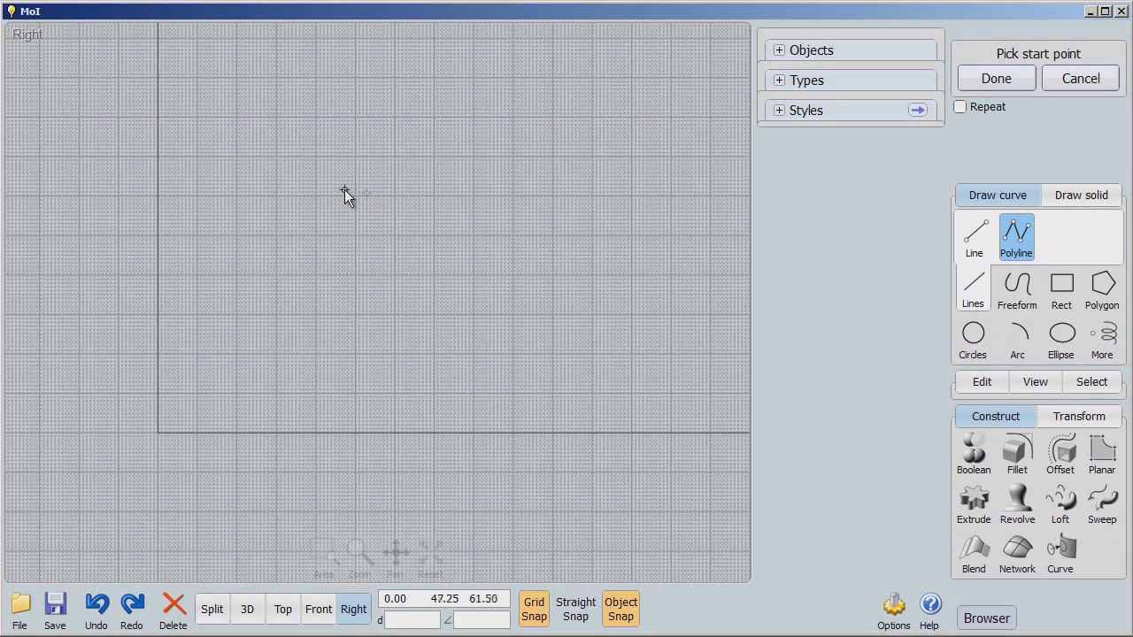
{"action": "left_click", "coordinate": [39, 236]}
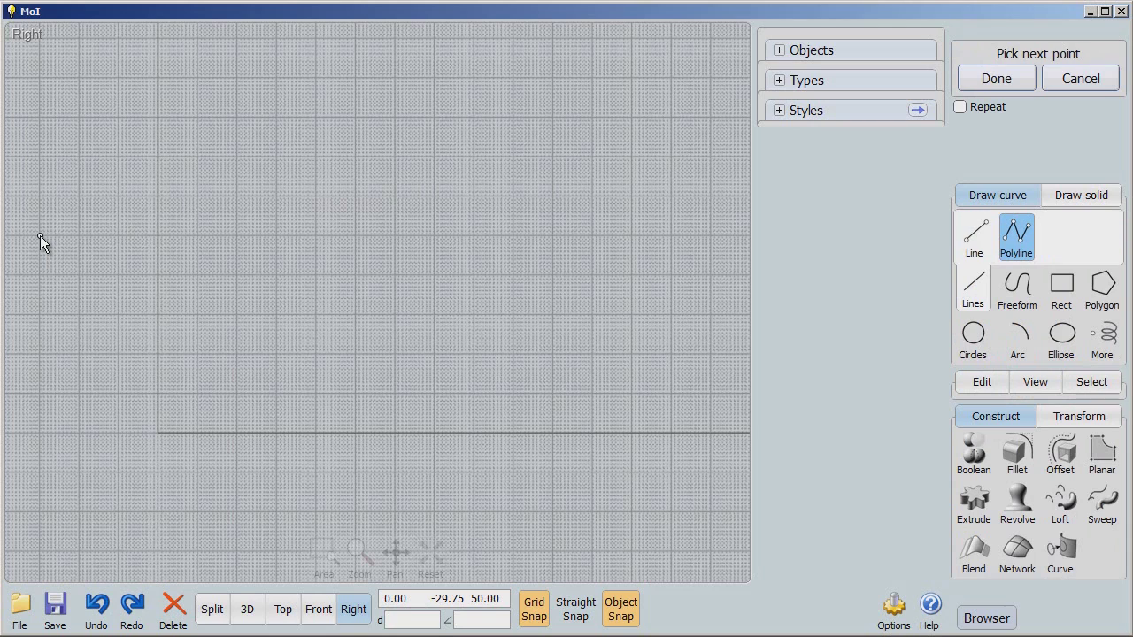
{"action": "left_click", "coordinate": [592, 236]}
{"action": "left_click", "coordinate": [593, 432]}
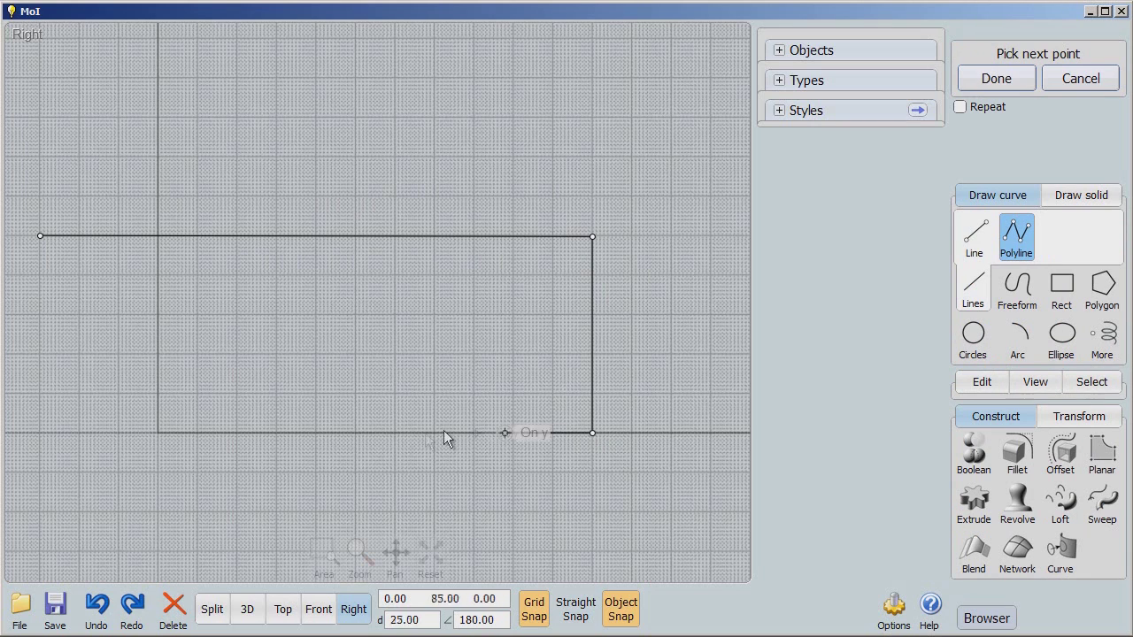
{"action": "left_click", "coordinate": [158, 433]}
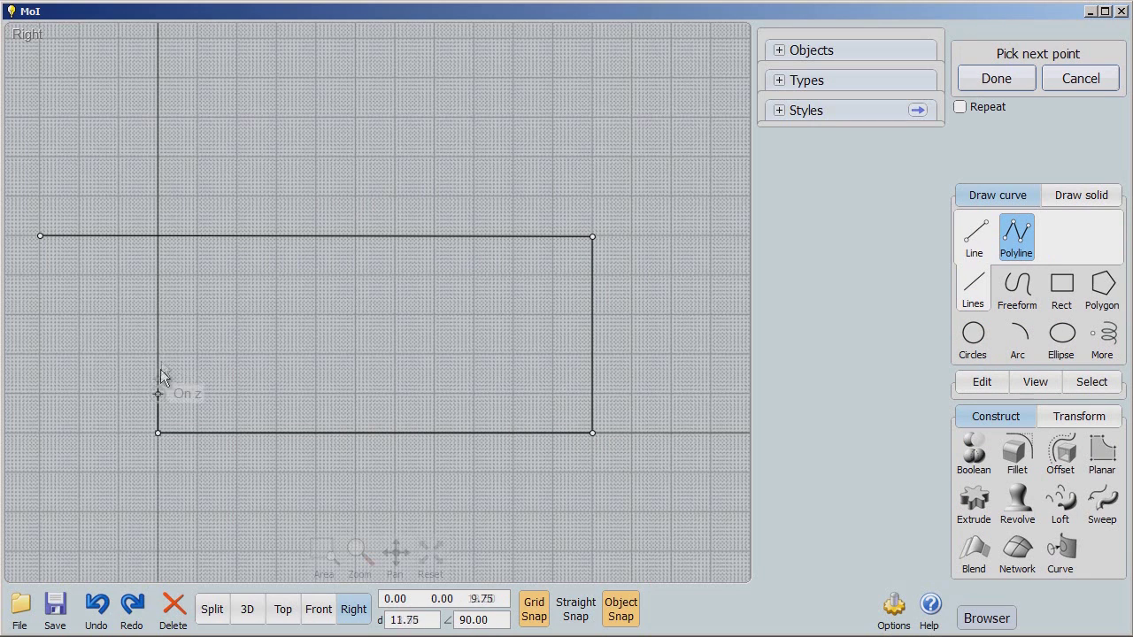
{"action": "left_click", "coordinate": [157, 275]}
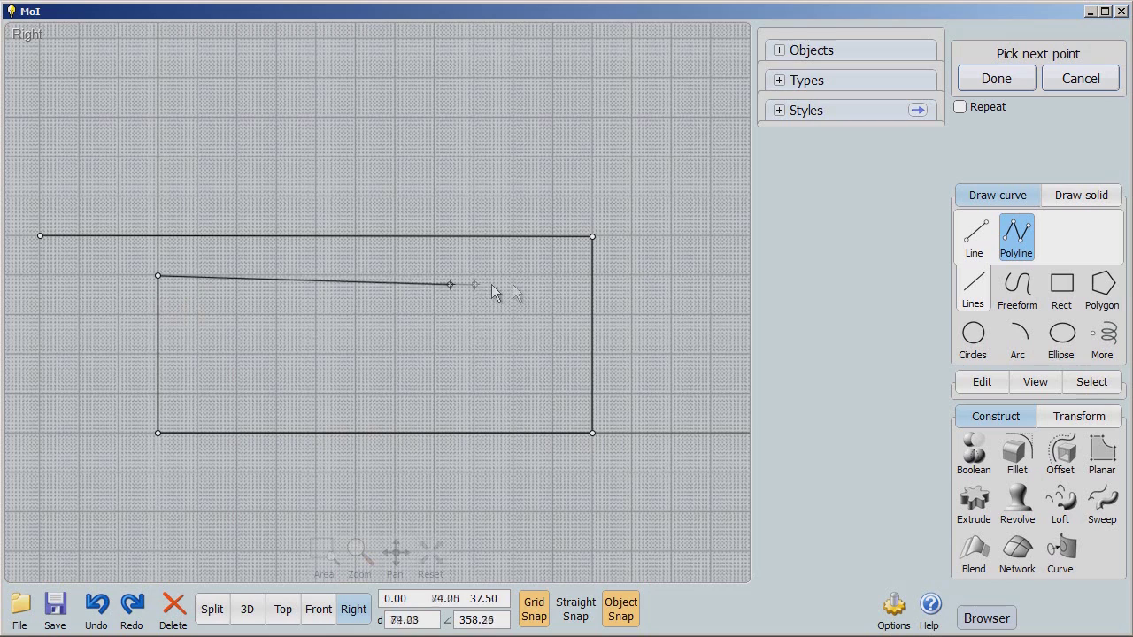
{"action": "left_click", "coordinate": [743, 275]}
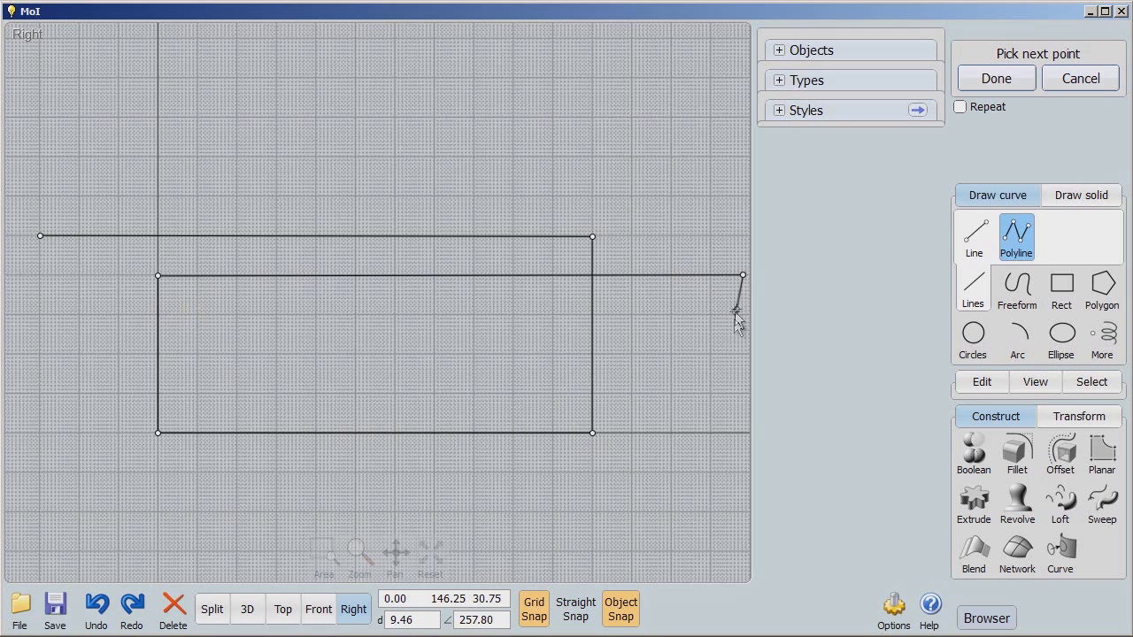
{"action": "left_click", "coordinate": [998, 81]}
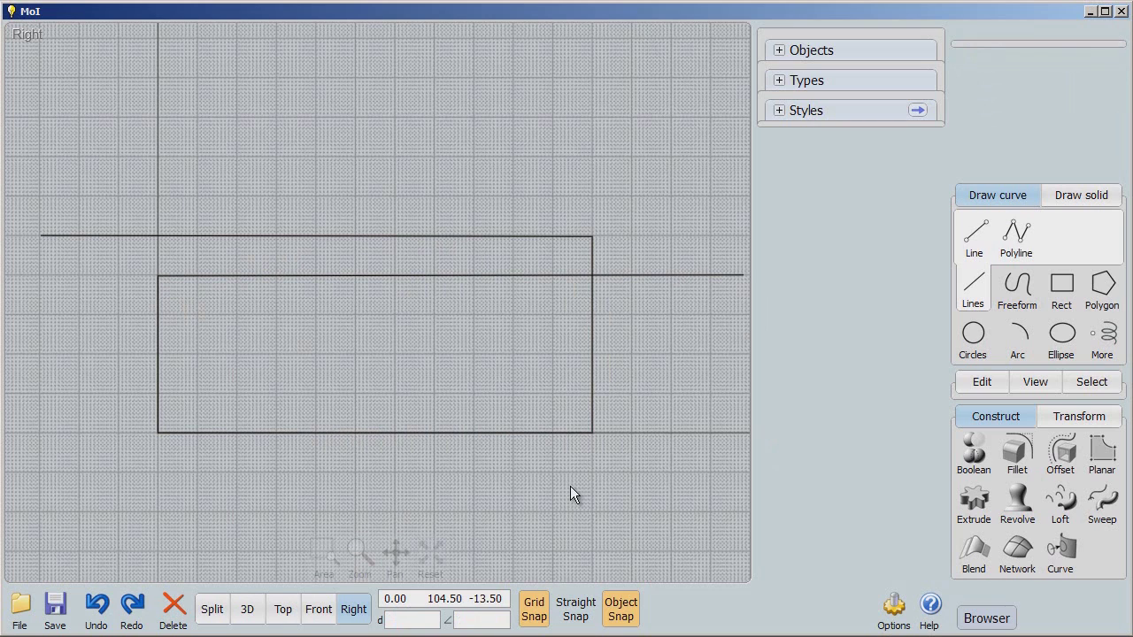
Show the polyline's control points and shift its two bottom corner points to about X -10 in the Front view
{"action": "left_click", "coordinate": [358, 435]}
{"action": "left_click", "coordinate": [981, 382]}
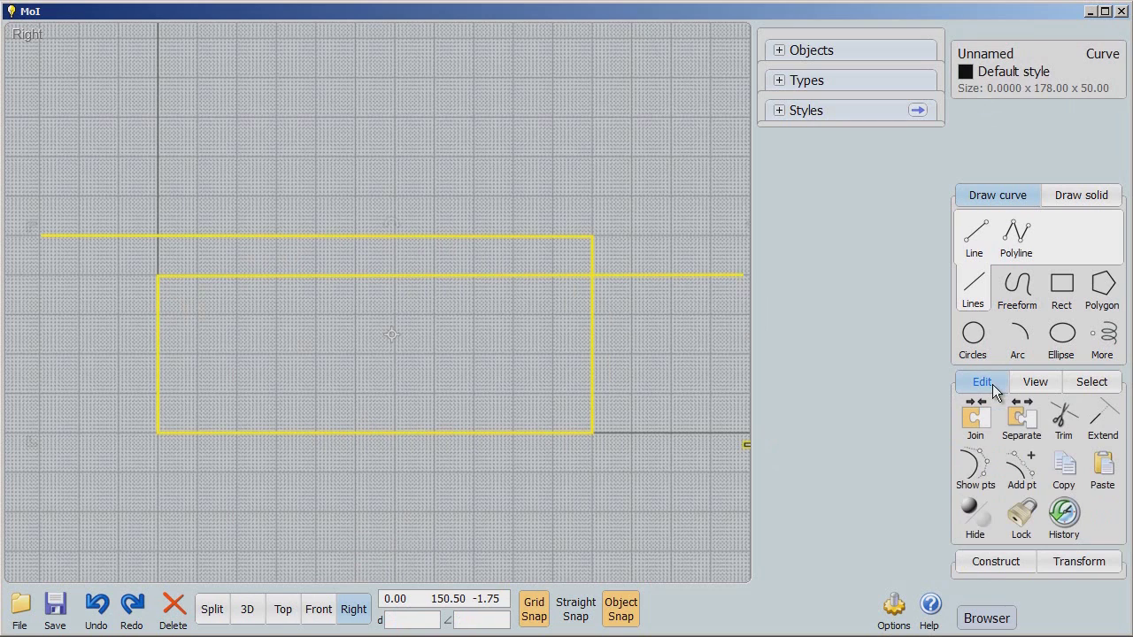
{"action": "left_click", "coordinate": [969, 469]}
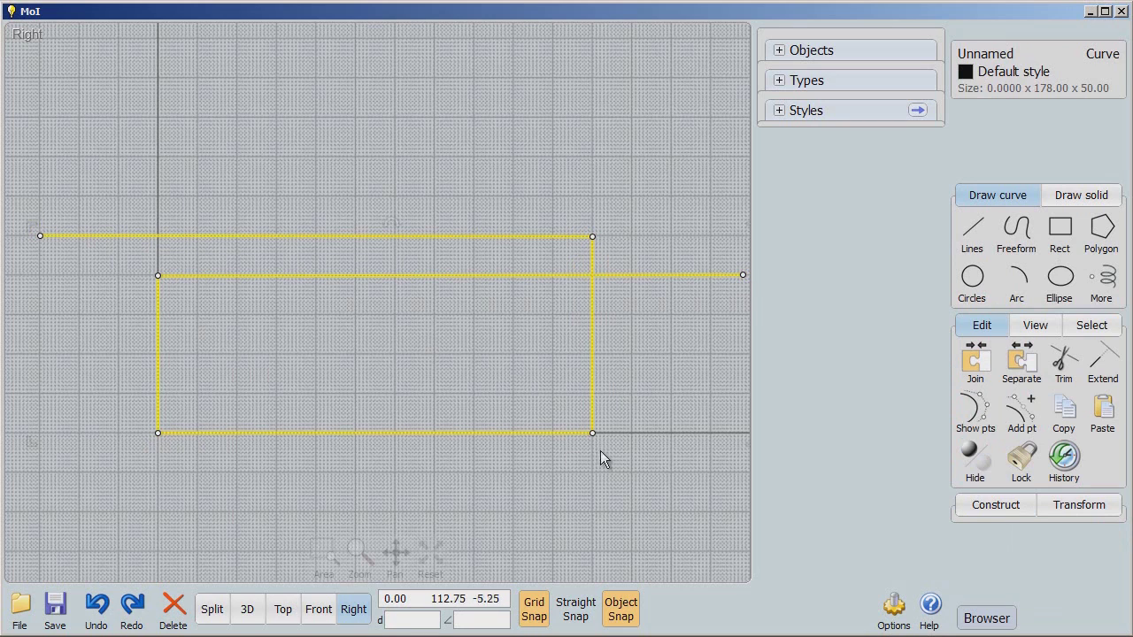
{"action": "left_click", "coordinate": [317, 611]}
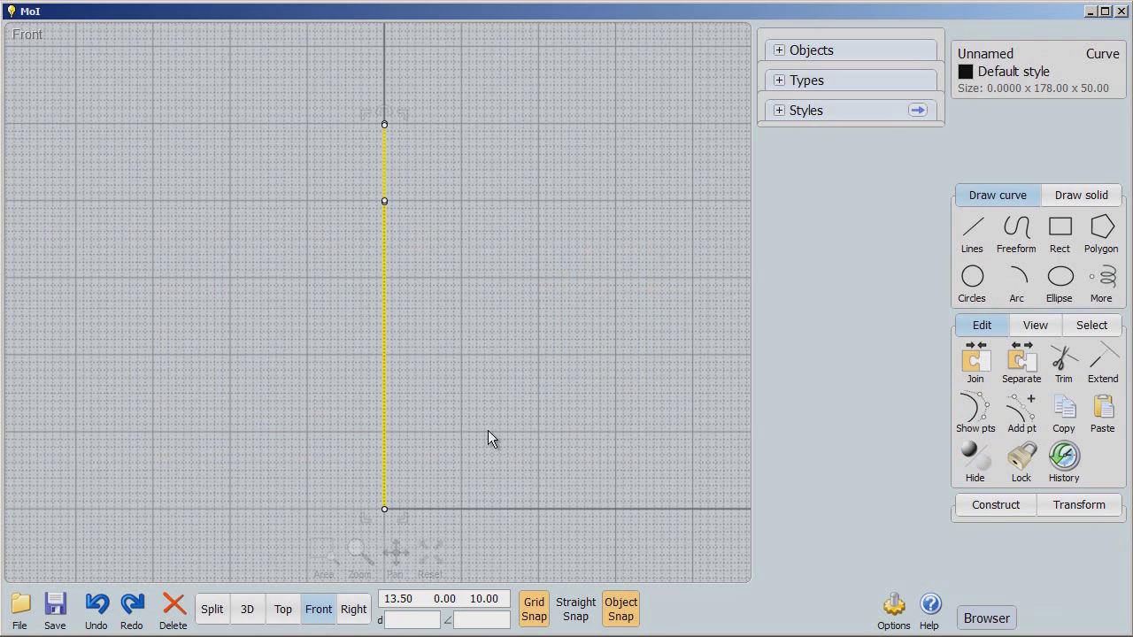
{"action": "left_click", "coordinate": [386, 509]}
{"action": "left_click_drag", "start_coordinate": [386, 509], "coordinate": [308, 510]}
{"action": "left_click_drag", "start_coordinate": [384, 509], "coordinate": [309, 509]}
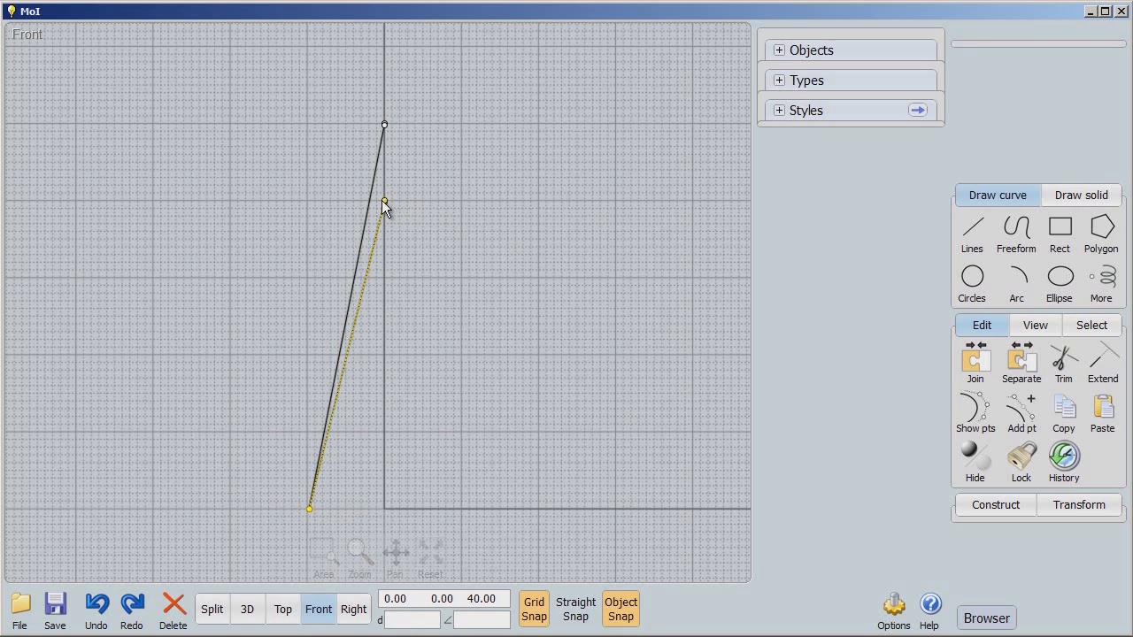
Shift both points at height 40 to about X -20 in the Front view and check the bent shape in 3D
{"action": "left_click_drag", "start_coordinate": [383, 201], "coordinate": [231, 202]}
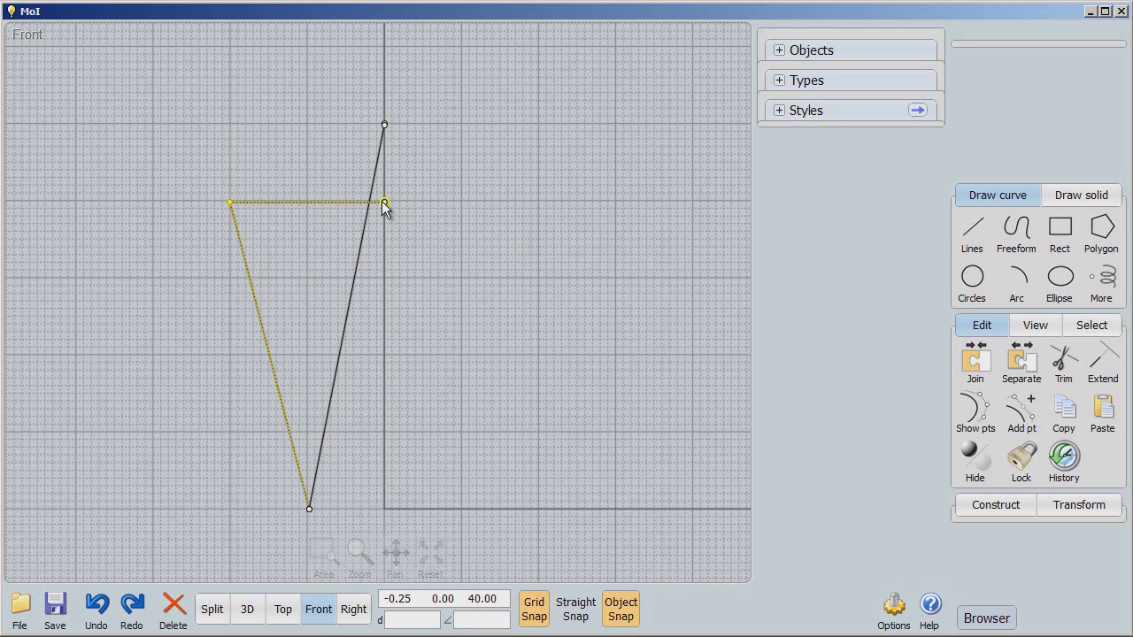
{"action": "left_click_drag", "start_coordinate": [384, 202], "coordinate": [229, 202]}
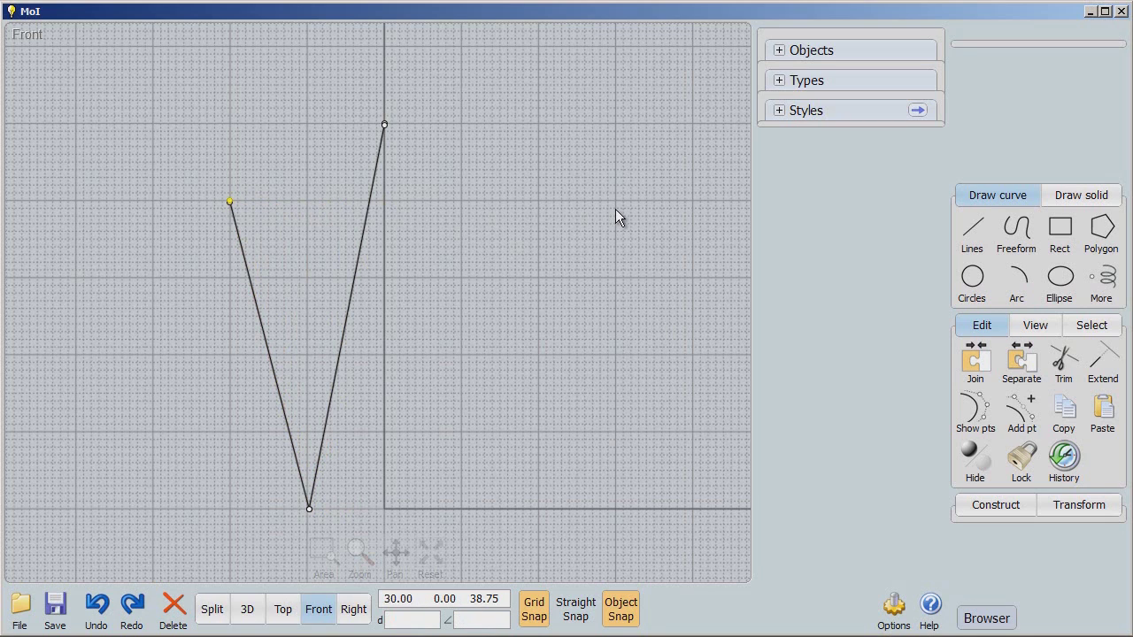
{"action": "left_click", "coordinate": [247, 609]}
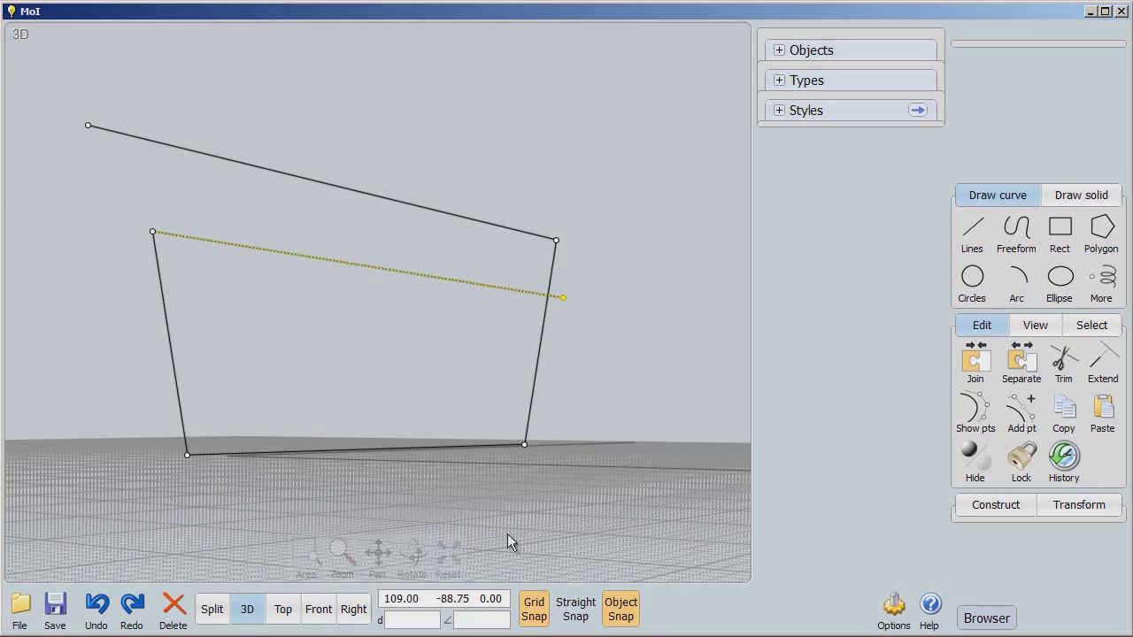
{"action": "left_click_drag", "start_coordinate": [415, 550], "coordinate": [357, 474]}
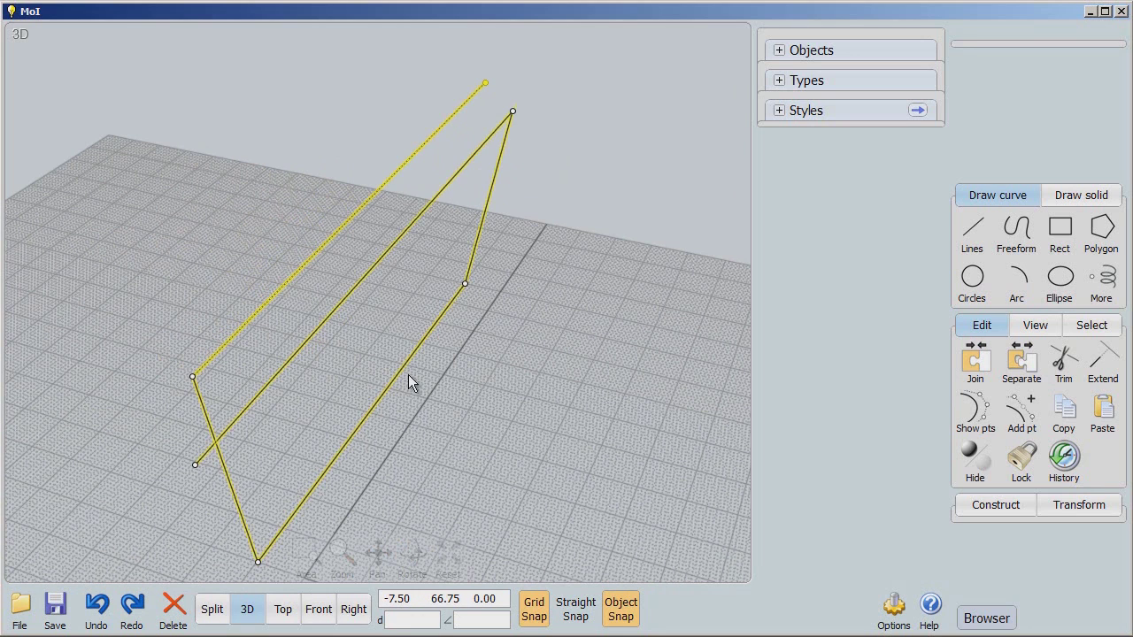
Add two control points to each of the polyline's two vertical segments in the Right view
{"action": "left_click", "coordinate": [352, 611]}
{"action": "left_click", "coordinate": [706, 338]}
{"action": "left_click", "coordinate": [1022, 413]}
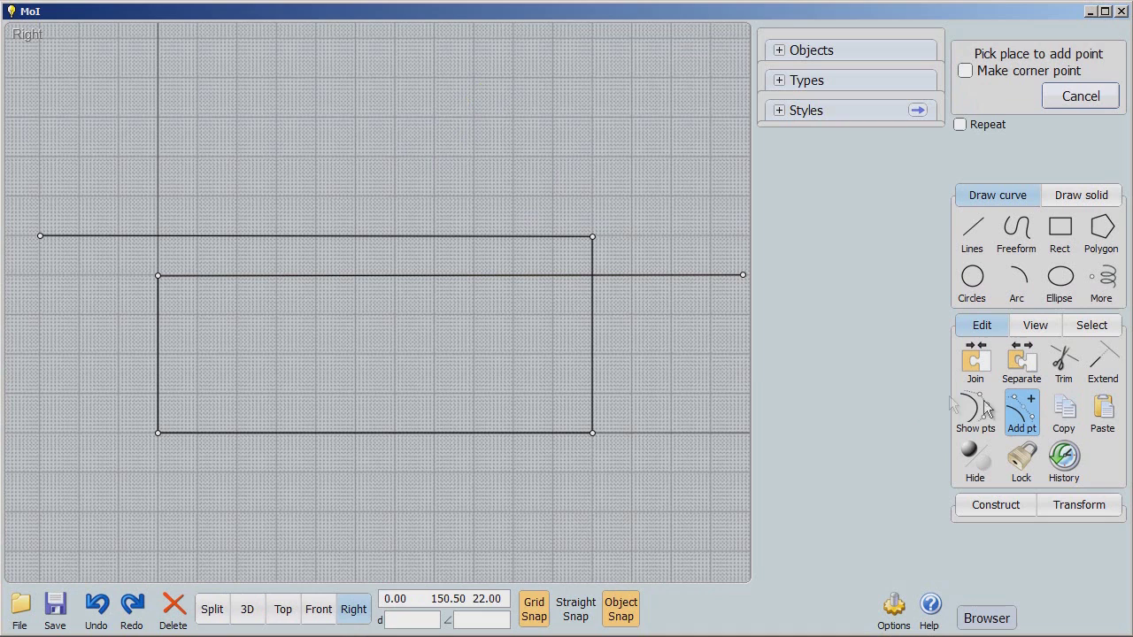
{"action": "left_click", "coordinate": [593, 316]}
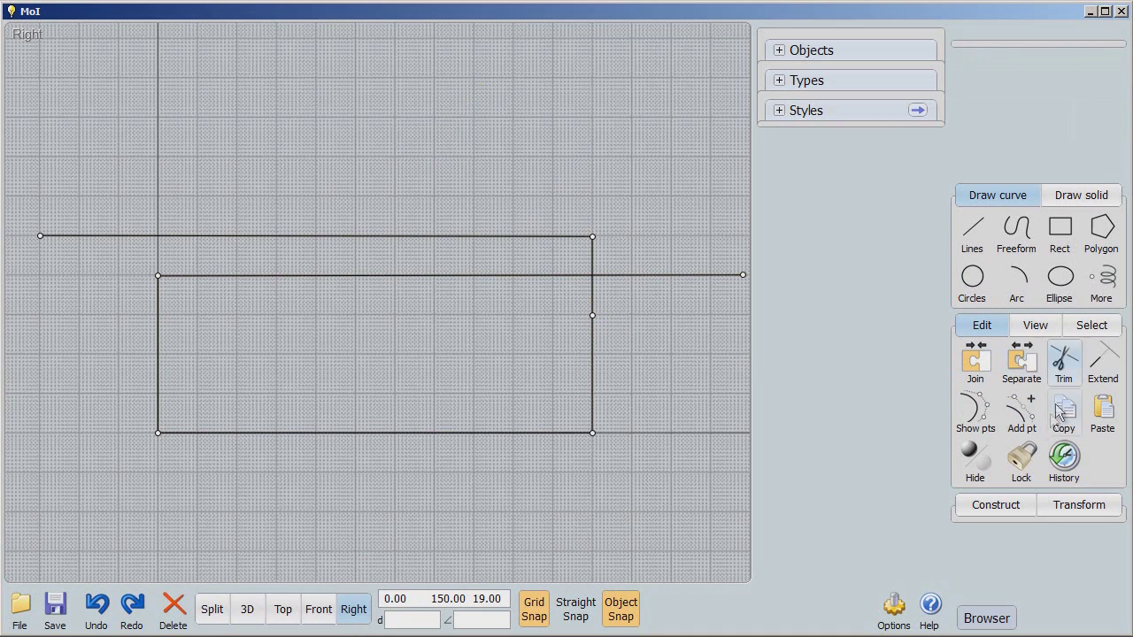
{"action": "left_click", "coordinate": [1021, 413]}
{"action": "left_click", "coordinate": [593, 374]}
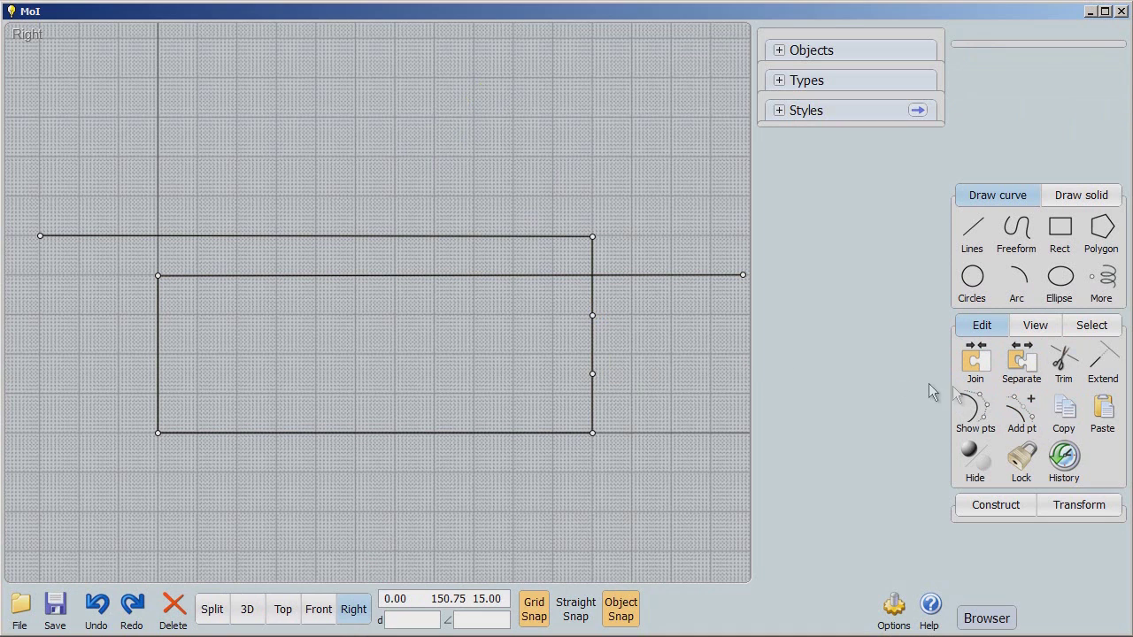
{"action": "left_click", "coordinate": [1022, 412]}
{"action": "left_click", "coordinate": [158, 337]}
{"action": "left_click", "coordinate": [1022, 414]}
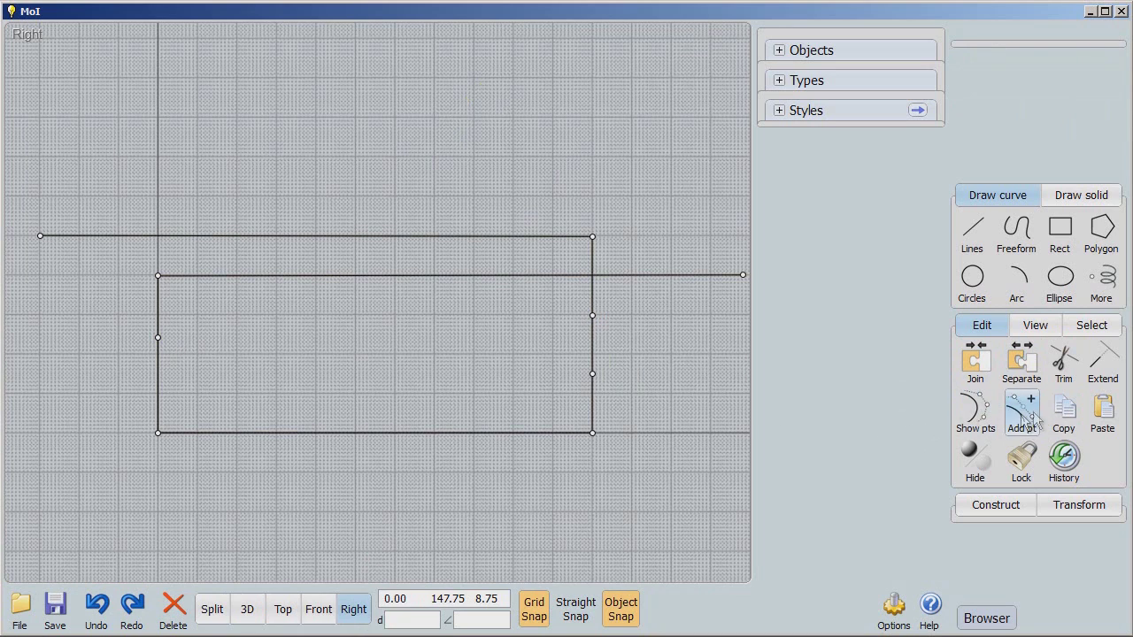
{"action": "left_click", "coordinate": [158, 377]}
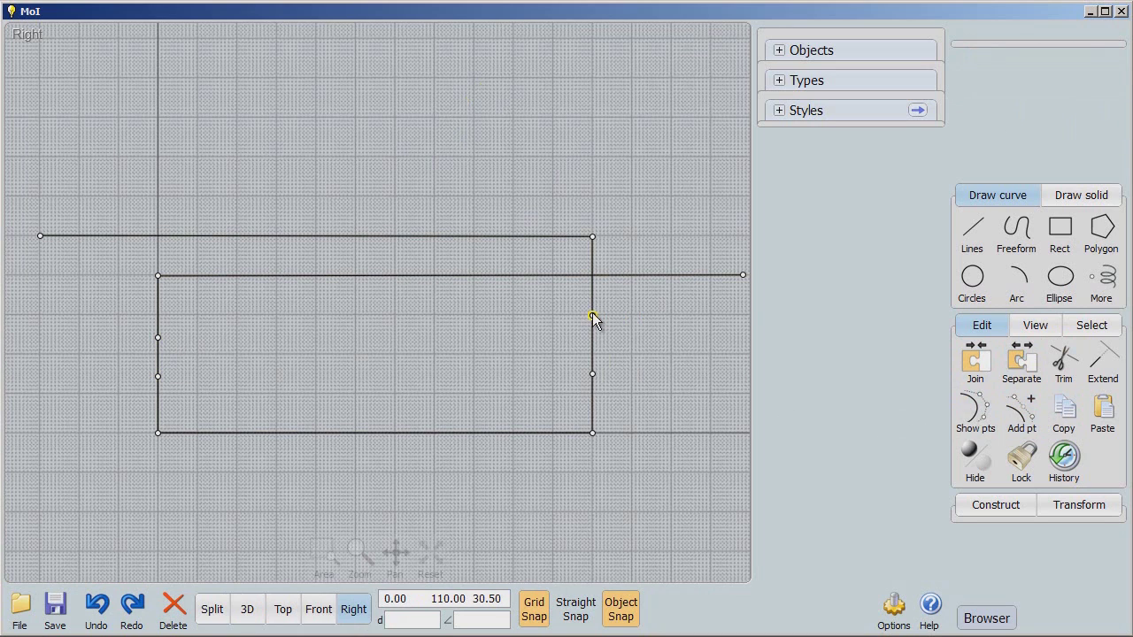
Round the taller end of the path by moving its two added points outward to about (140, 50) and (140, 0)
{"action": "left_click_drag", "start_coordinate": [592, 316], "coordinate": [710, 236]}
{"action": "left_click_drag", "start_coordinate": [593, 375], "coordinate": [710, 434]}
{"action": "left_click_drag", "start_coordinate": [709, 237], "coordinate": [710, 236]}
{"action": "left_click", "coordinate": [673, 290]}
{"action": "left_click", "coordinate": [545, 415]}
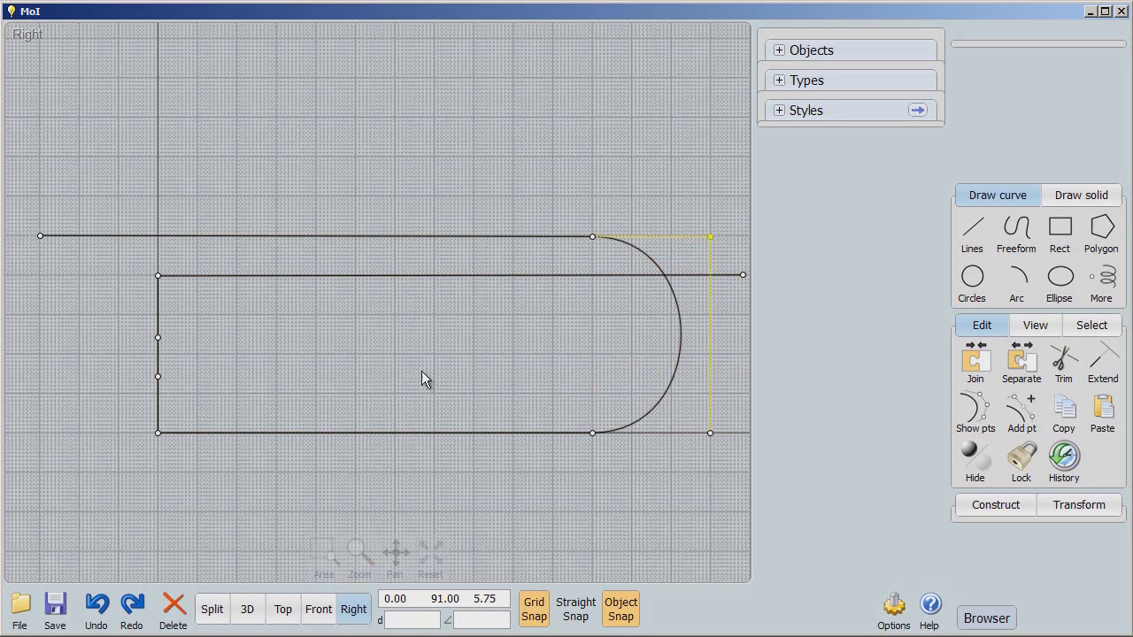
Round the shorter end by moving its two added points outward to about (-25, 40) and (-25, 0), and check the path in 3D
{"action": "left_click_drag", "start_coordinate": [157, 339], "coordinate": [57, 276]}
{"action": "left_click_drag", "start_coordinate": [158, 377], "coordinate": [58, 432]}
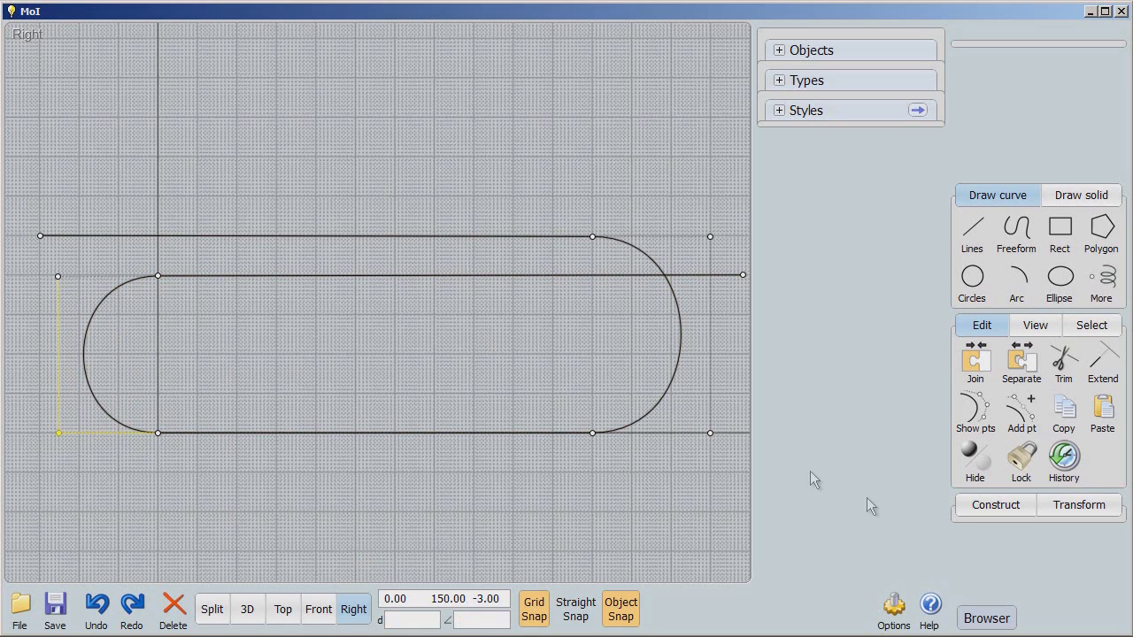
{"action": "left_click", "coordinate": [245, 611]}
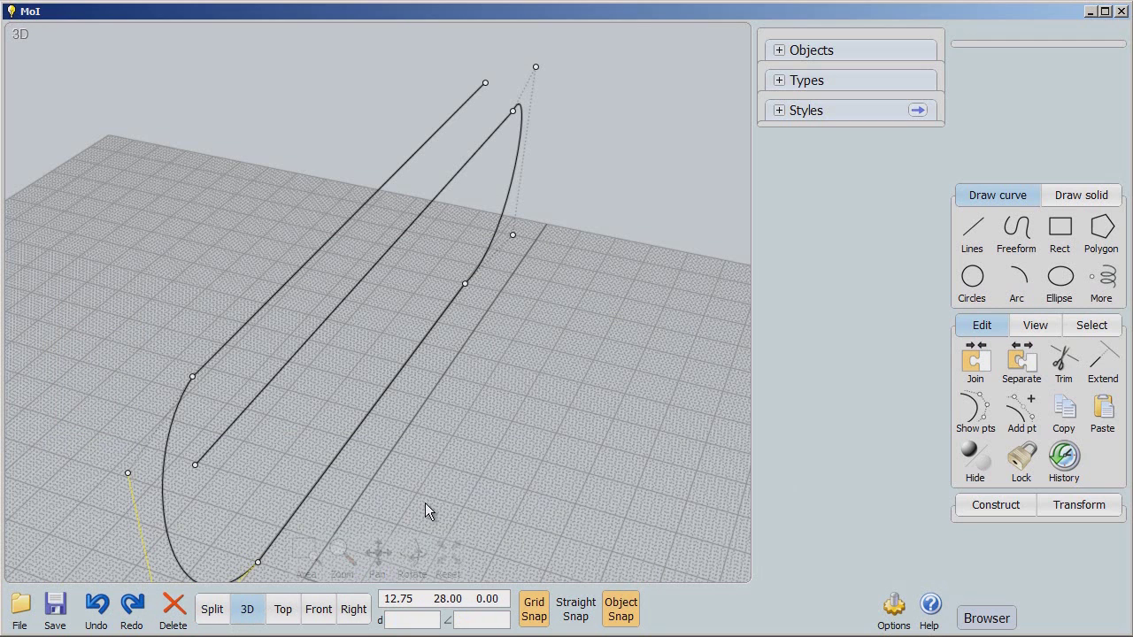
{"action": "left_click", "coordinate": [355, 611]}
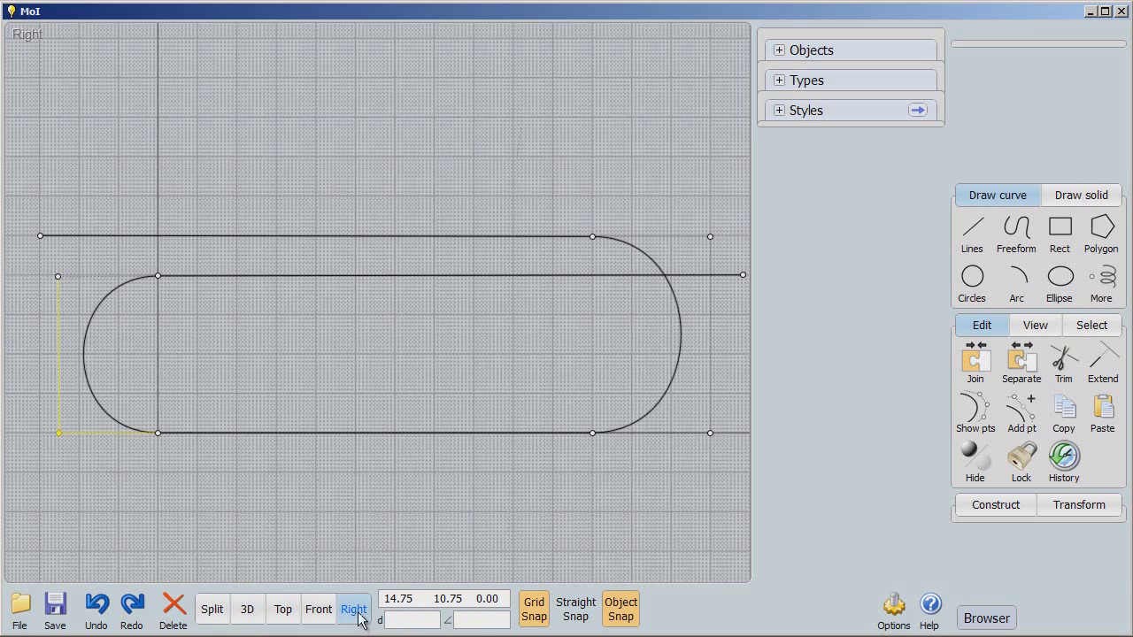
{"action": "left_click", "coordinate": [514, 505]}
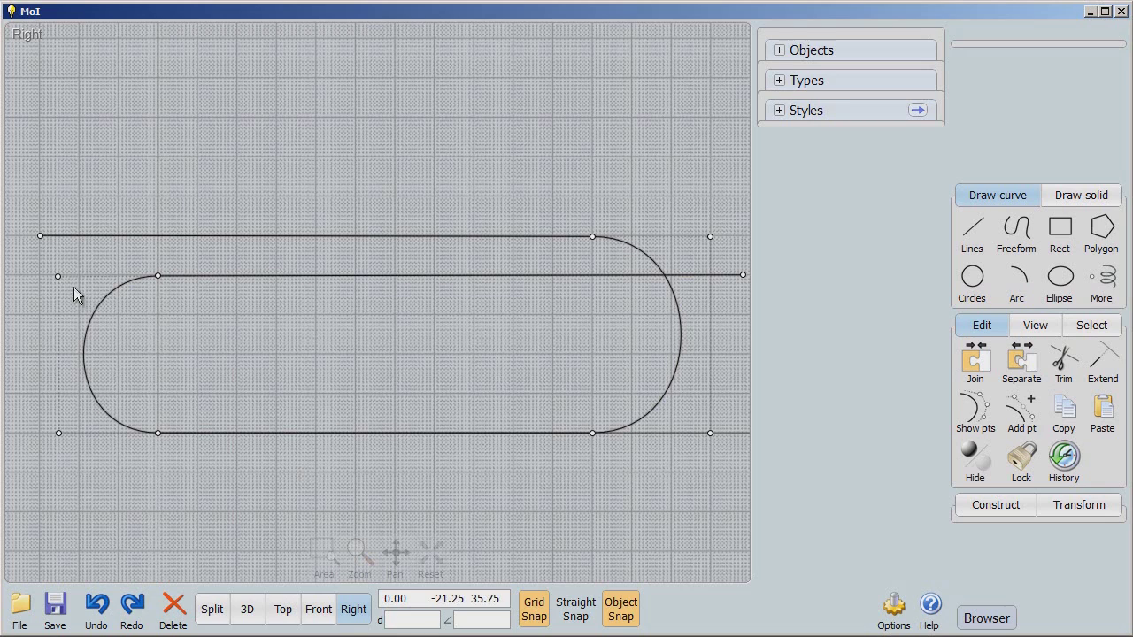
Draw a circle of radius 3 in the Front view, centred on the path's uppermost straight segment
{"action": "left_click", "coordinate": [41, 235]}
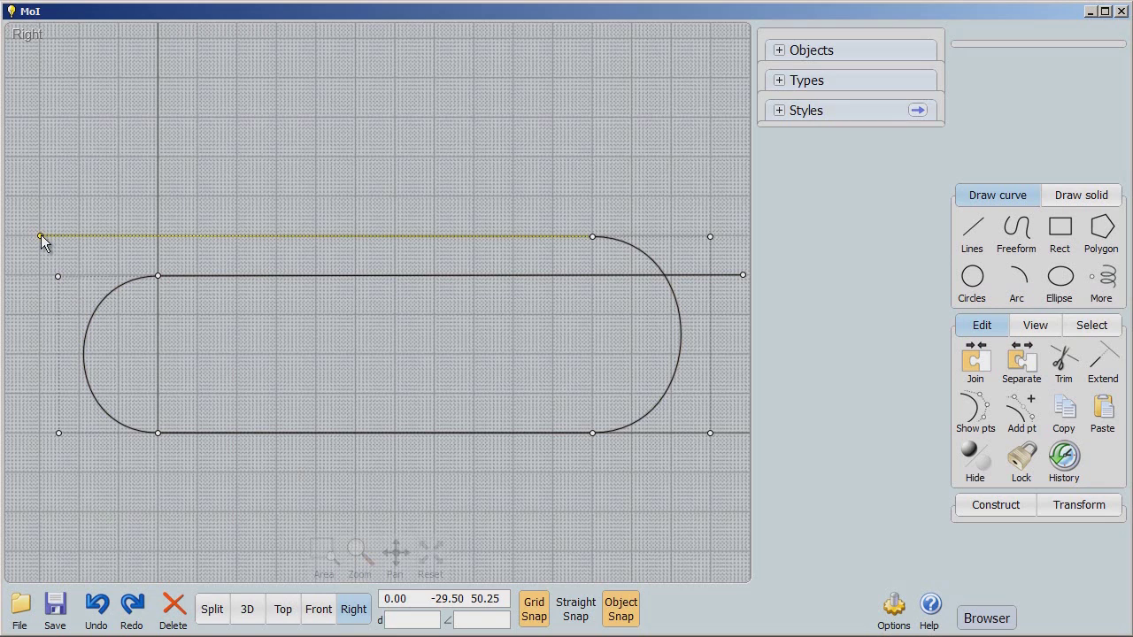
{"action": "left_click", "coordinate": [39, 237]}
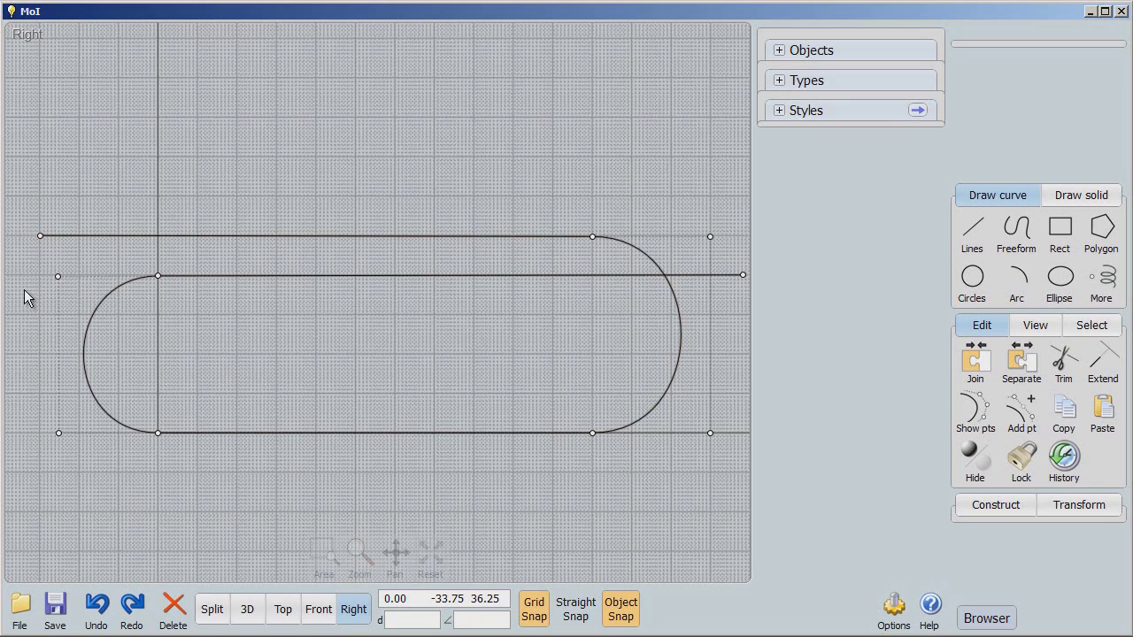
{"action": "left_click", "coordinate": [39, 237]}
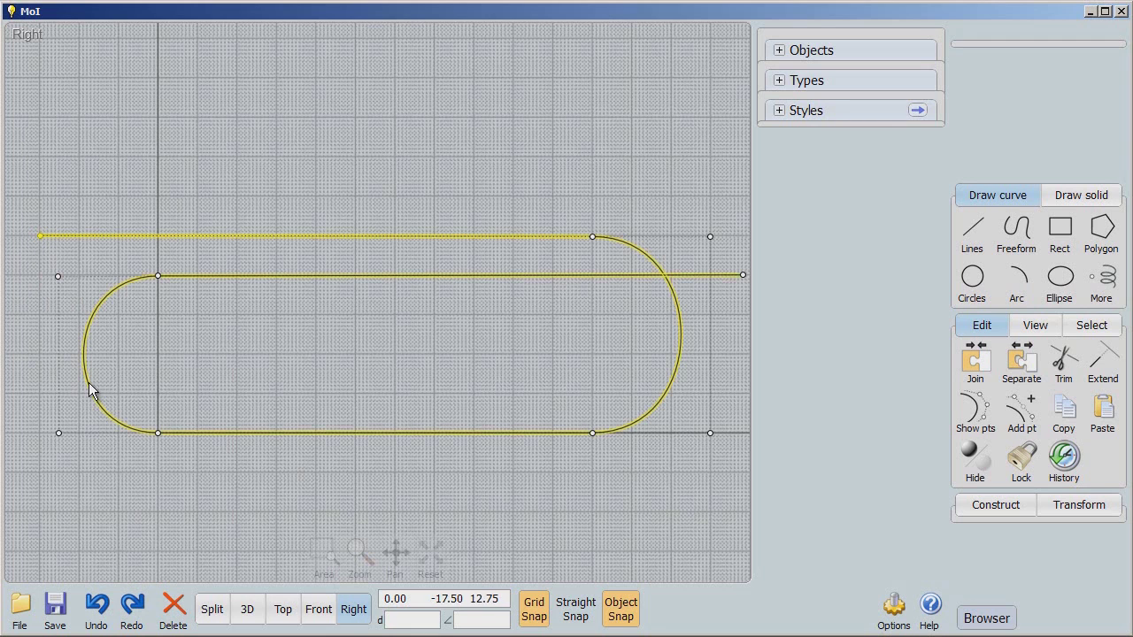
{"action": "left_click", "coordinate": [973, 279]}
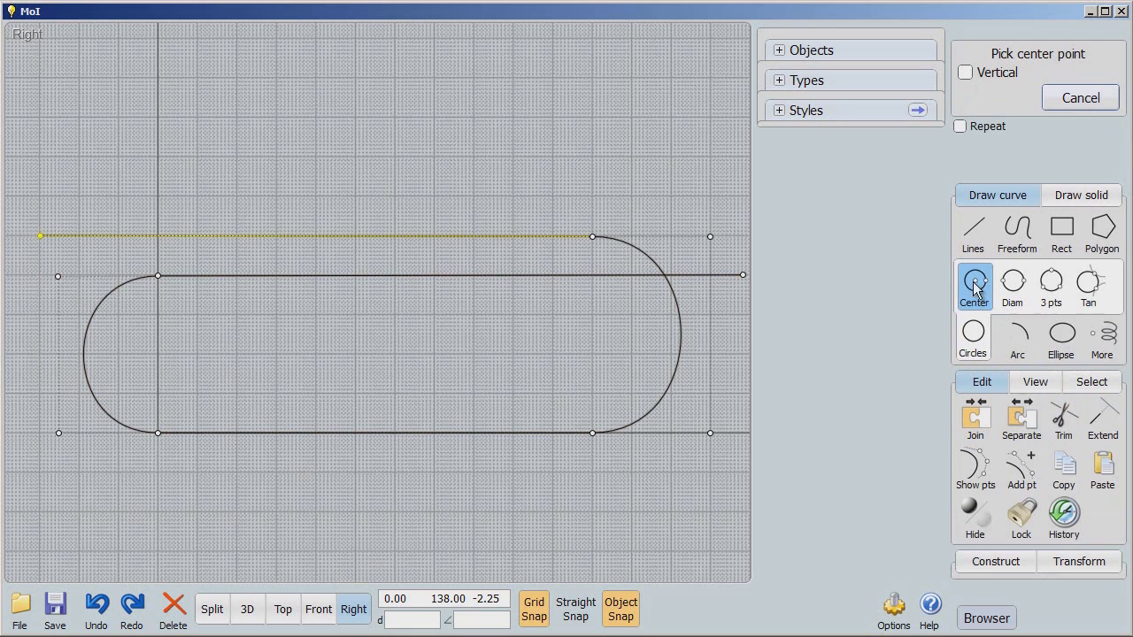
{"action": "left_click", "coordinate": [319, 609]}
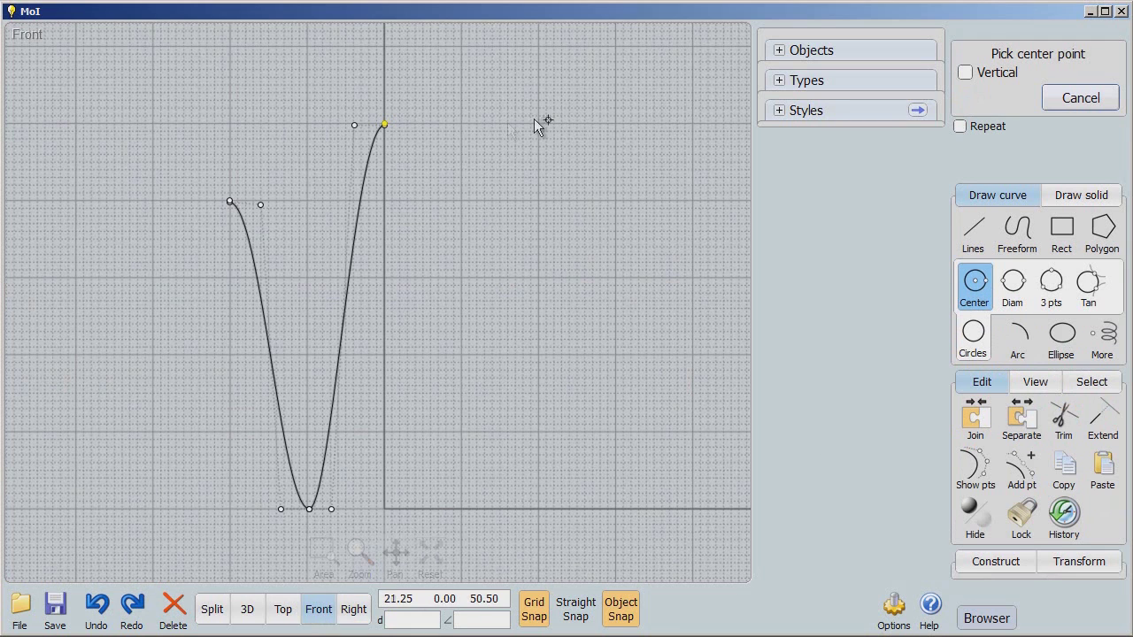
{"action": "left_click", "coordinate": [385, 127]}
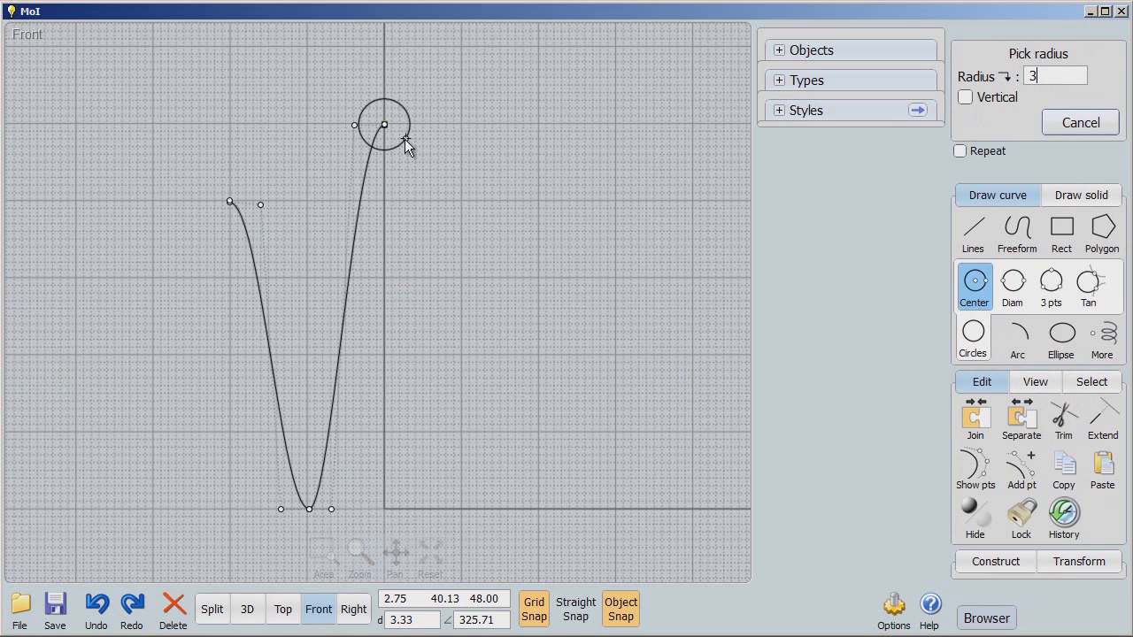
{"action": "left_click", "coordinate": [405, 146]}
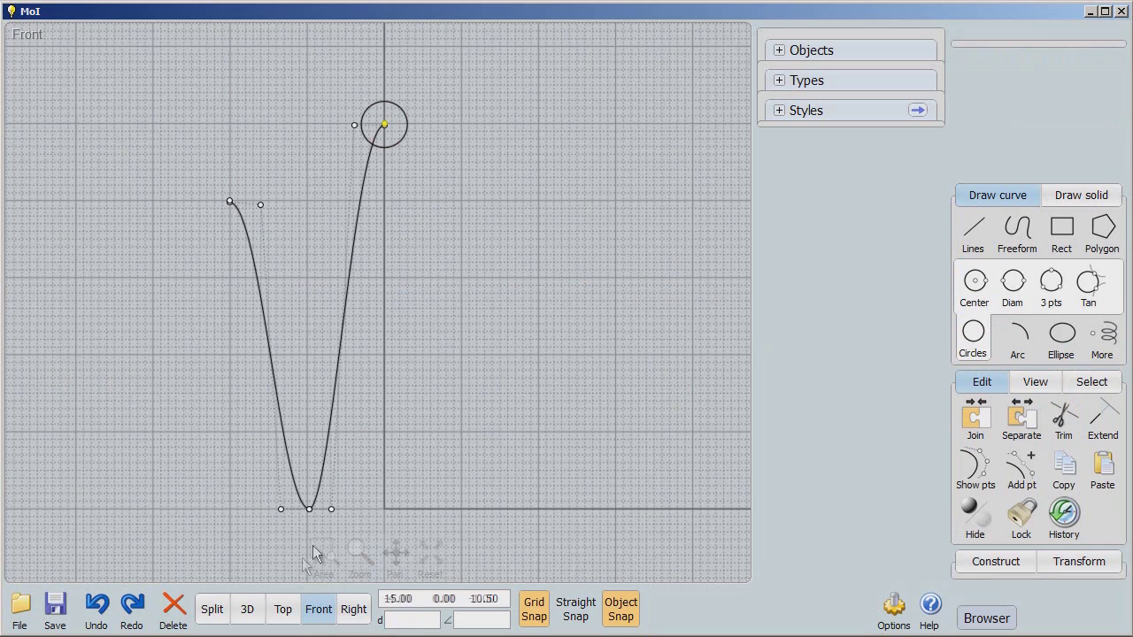
In the Right view, move the circle by its centre to the start endpoint of the path's uppermost straight segment
{"action": "left_click", "coordinate": [358, 612]}
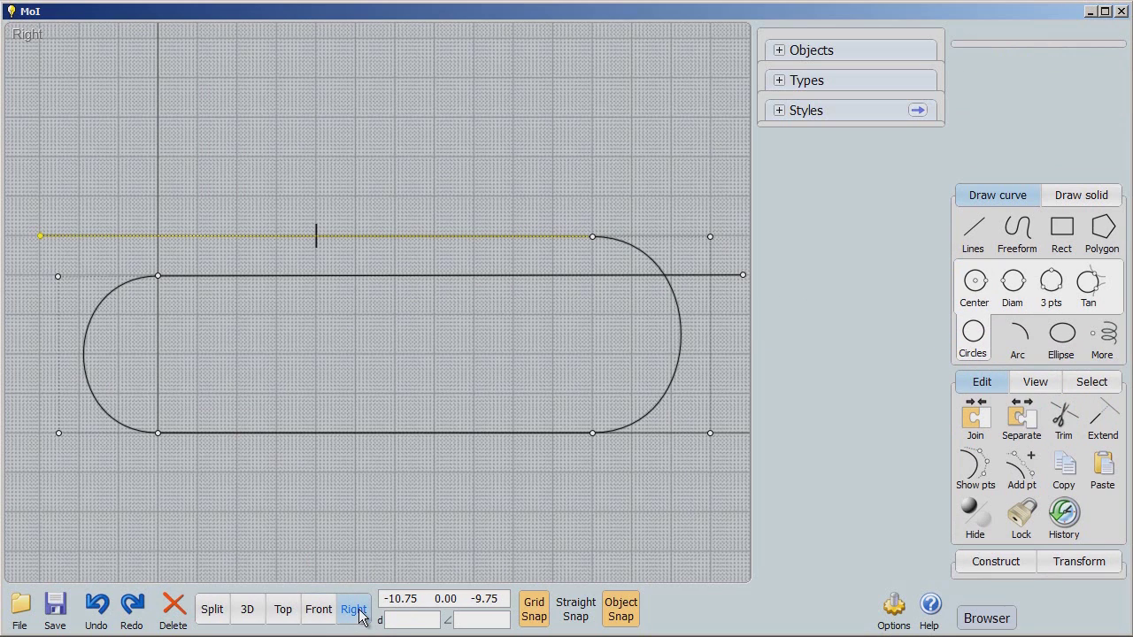
{"action": "left_click", "coordinate": [333, 209]}
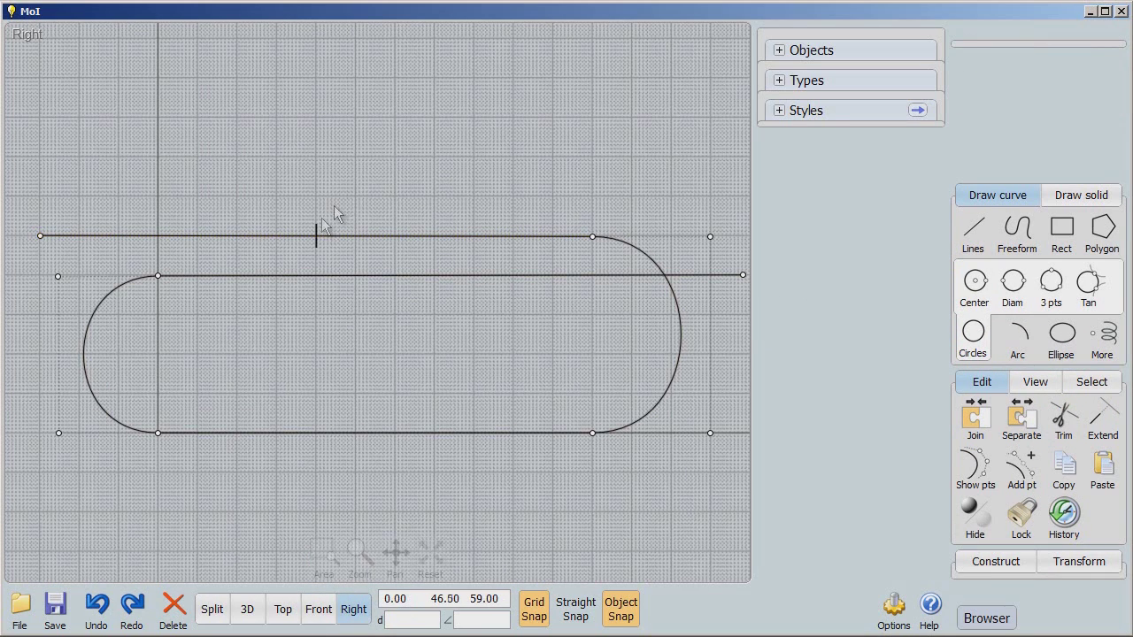
{"action": "left_click", "coordinate": [318, 226]}
{"action": "left_click", "coordinate": [1104, 382]}
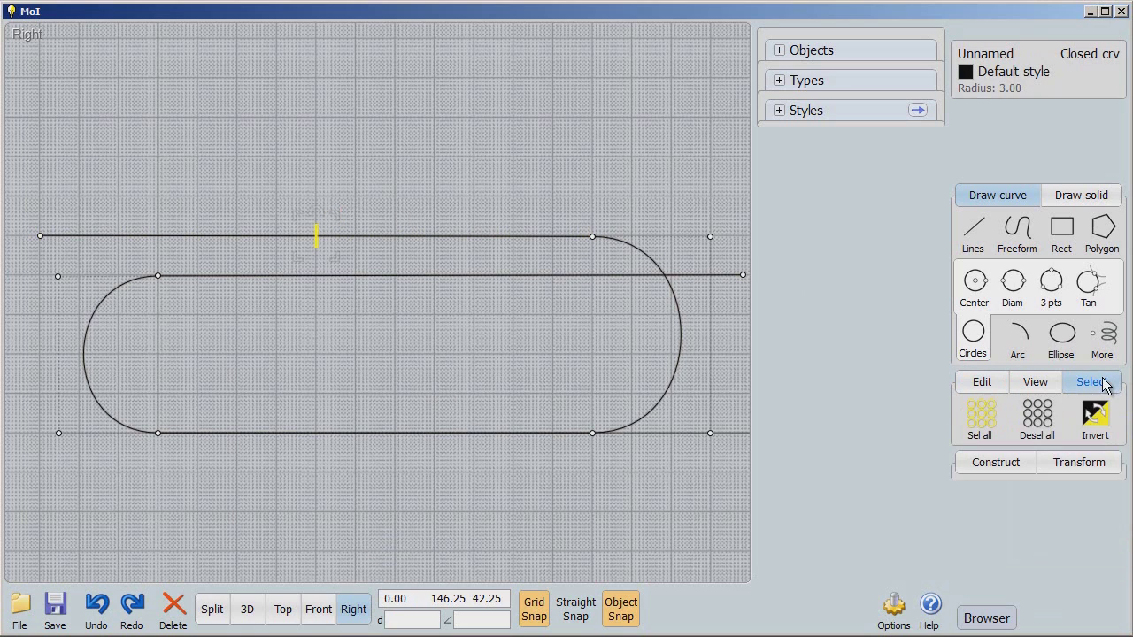
{"action": "left_click", "coordinate": [1079, 462]}
{"action": "left_click", "coordinate": [974, 449]}
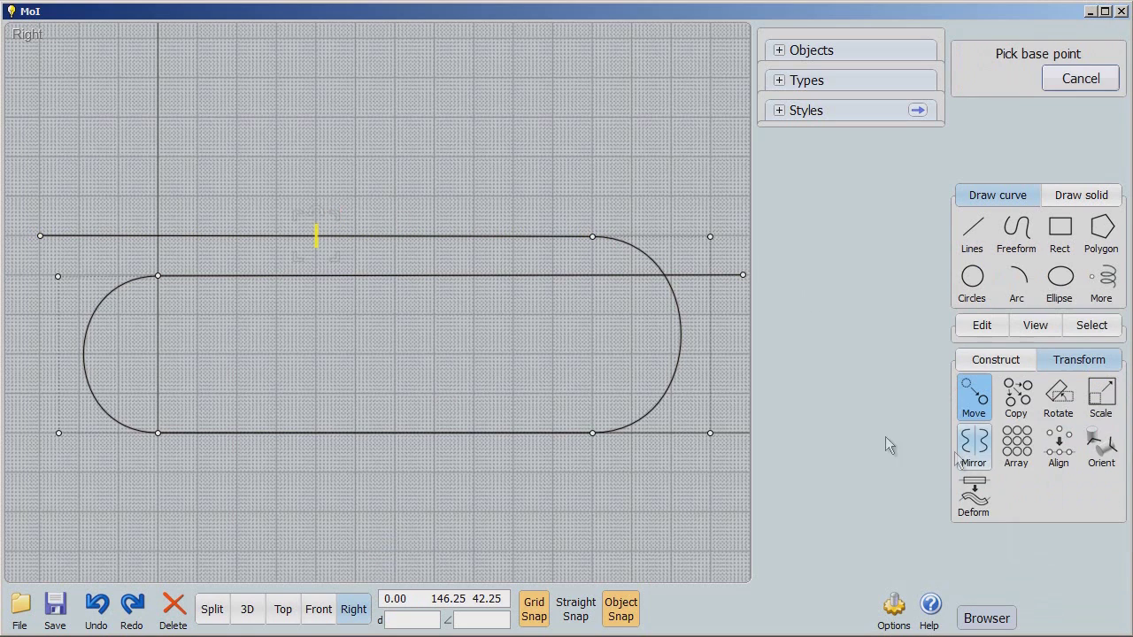
{"action": "left_click", "coordinate": [314, 237]}
{"action": "left_click", "coordinate": [40, 236]}
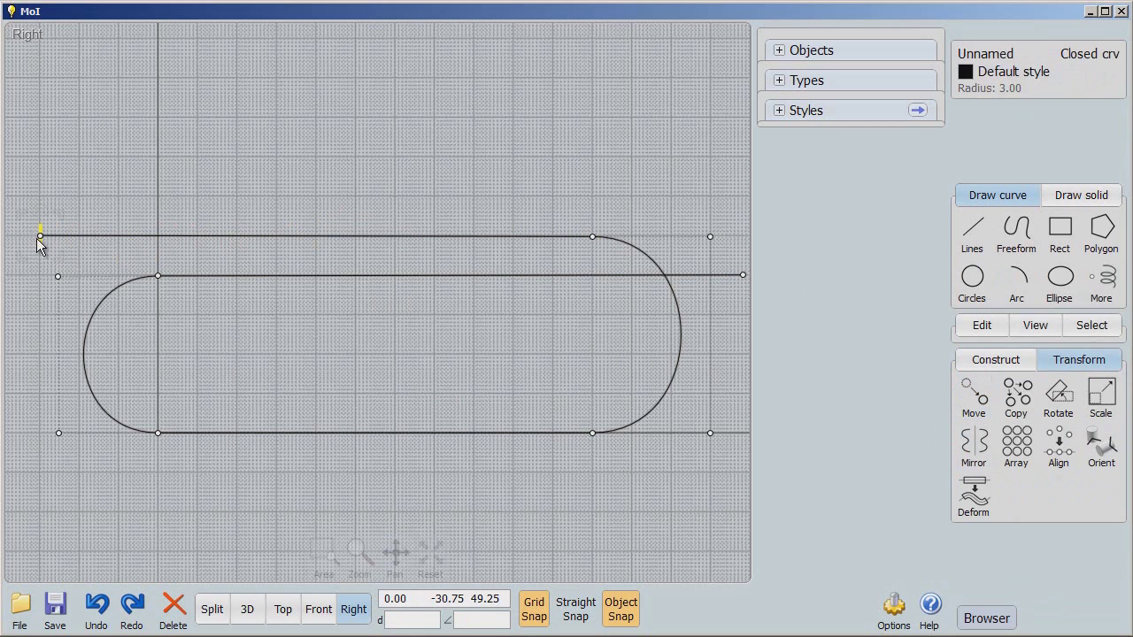
{"action": "left_click", "coordinate": [22, 306]}
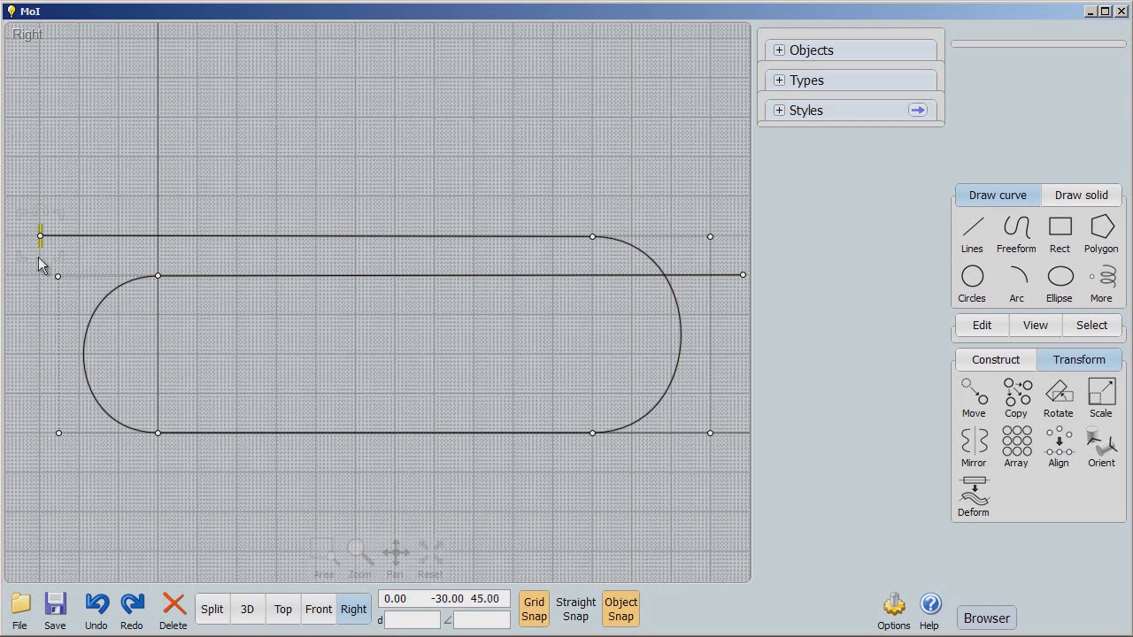
Array the circle along the path curve with an item count of 30 and Freeform rotation
{"action": "left_click", "coordinate": [1016, 445]}
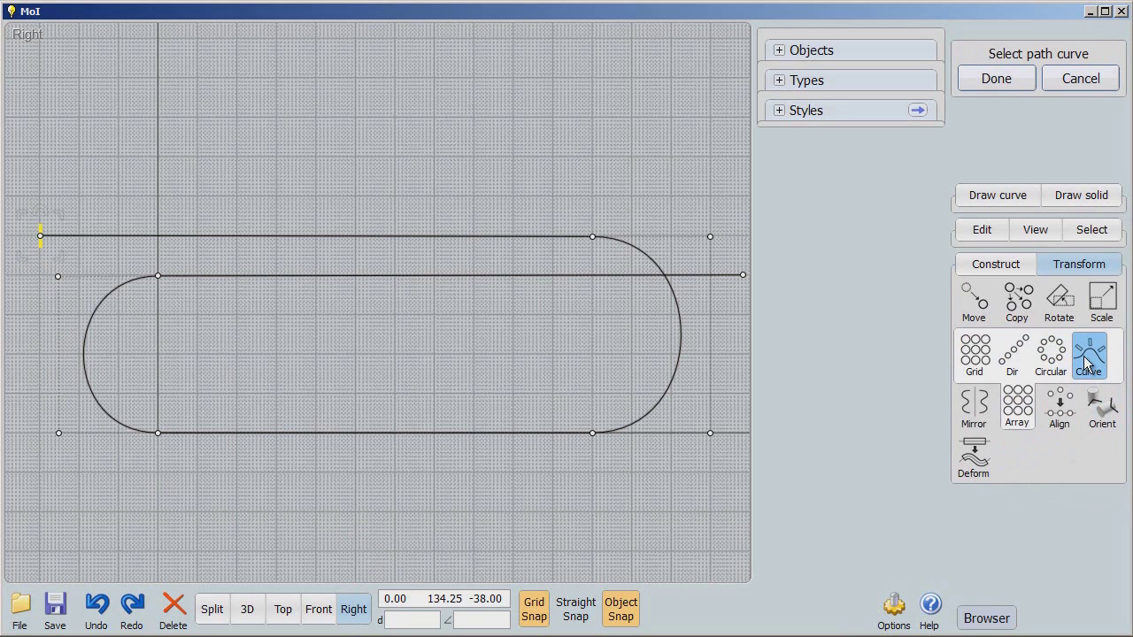
{"action": "left_click", "coordinate": [534, 236]}
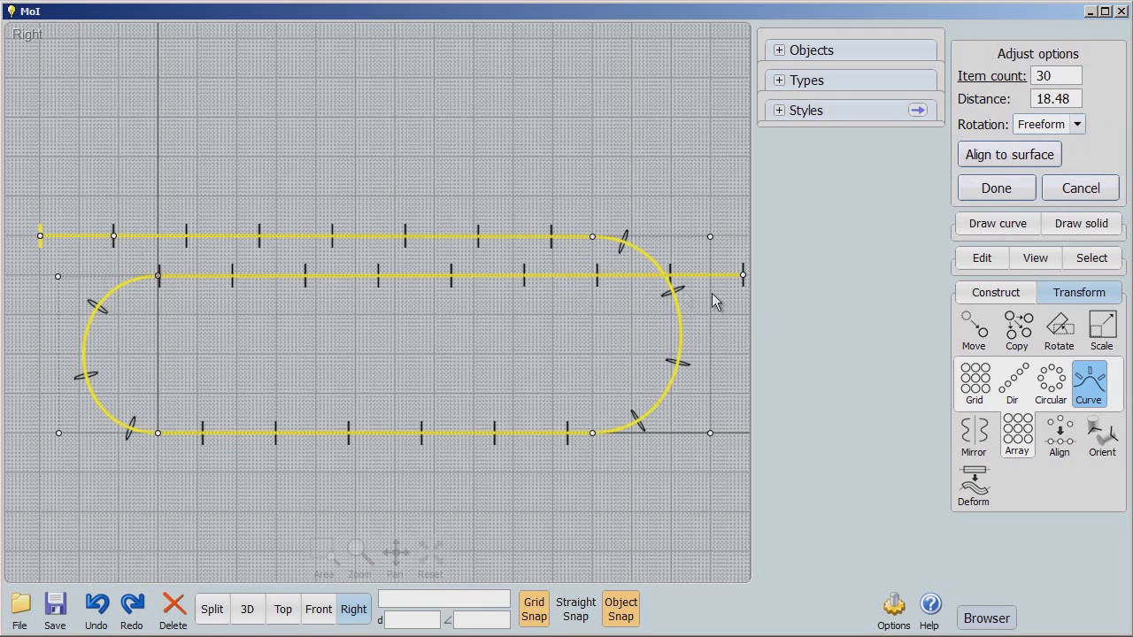
{"action": "left_click", "coordinate": [986, 189]}
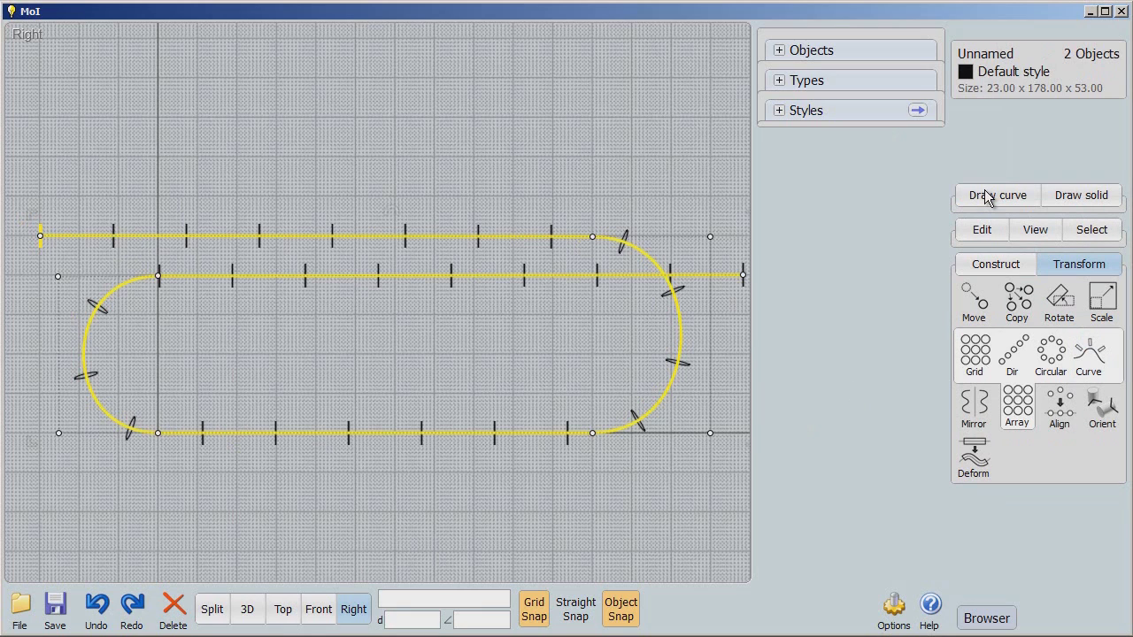
{"action": "left_click", "coordinate": [203, 555]}
Select only the path curve and name it MyPath
{"action": "left_click", "coordinate": [414, 276]}
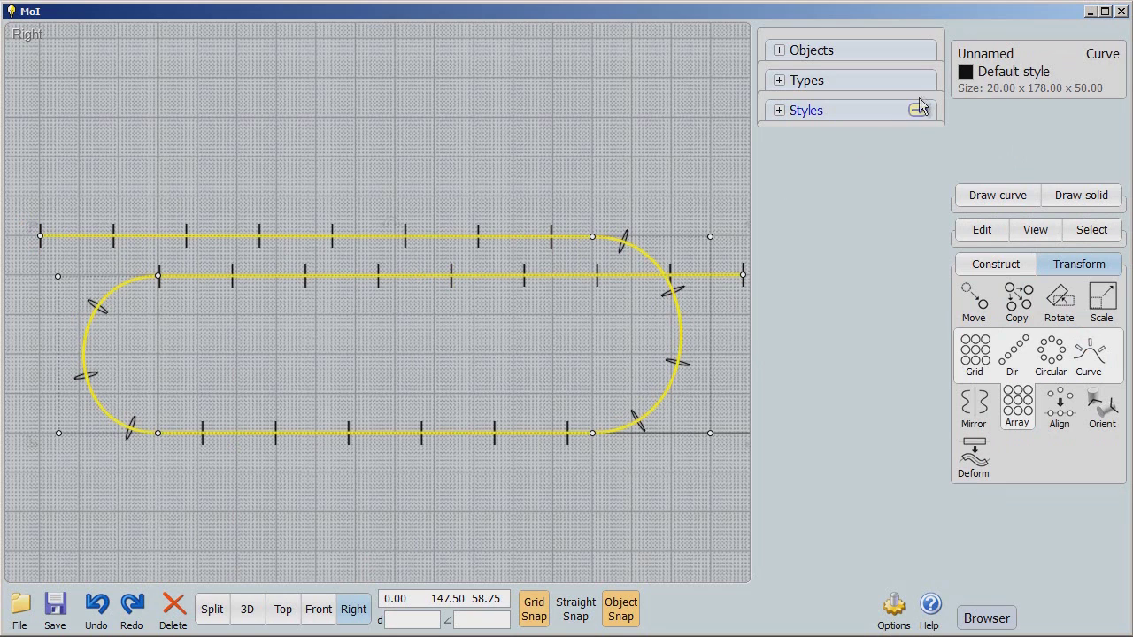
{"action": "left_click", "coordinate": [981, 54]}
{"action": "type", "text": "MyPath"}
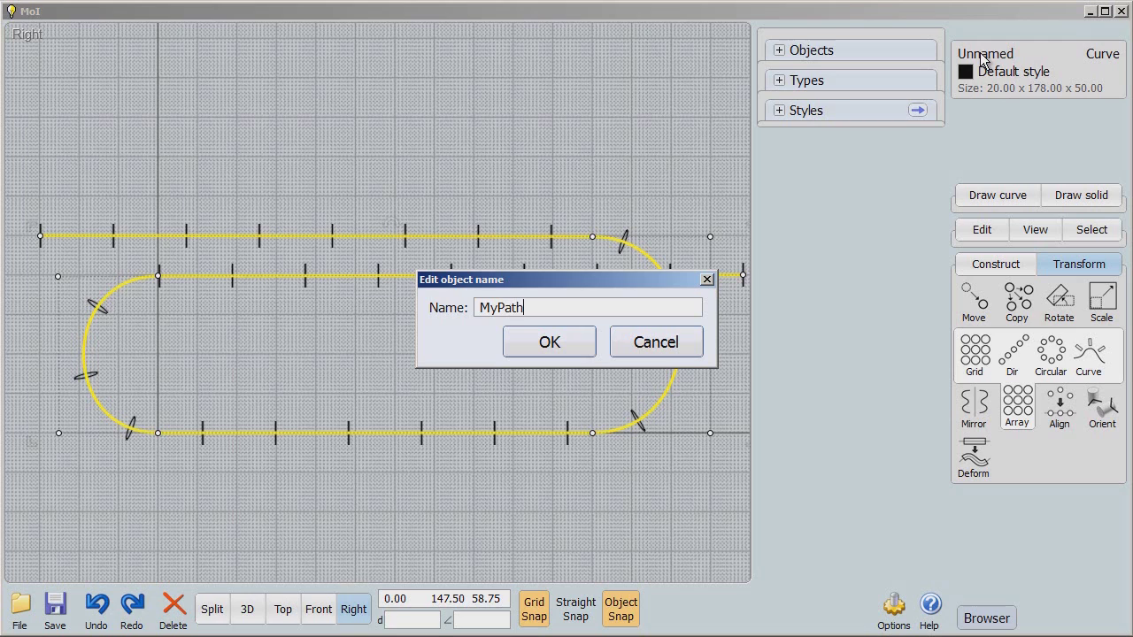
{"action": "left_click", "coordinate": [574, 343]}
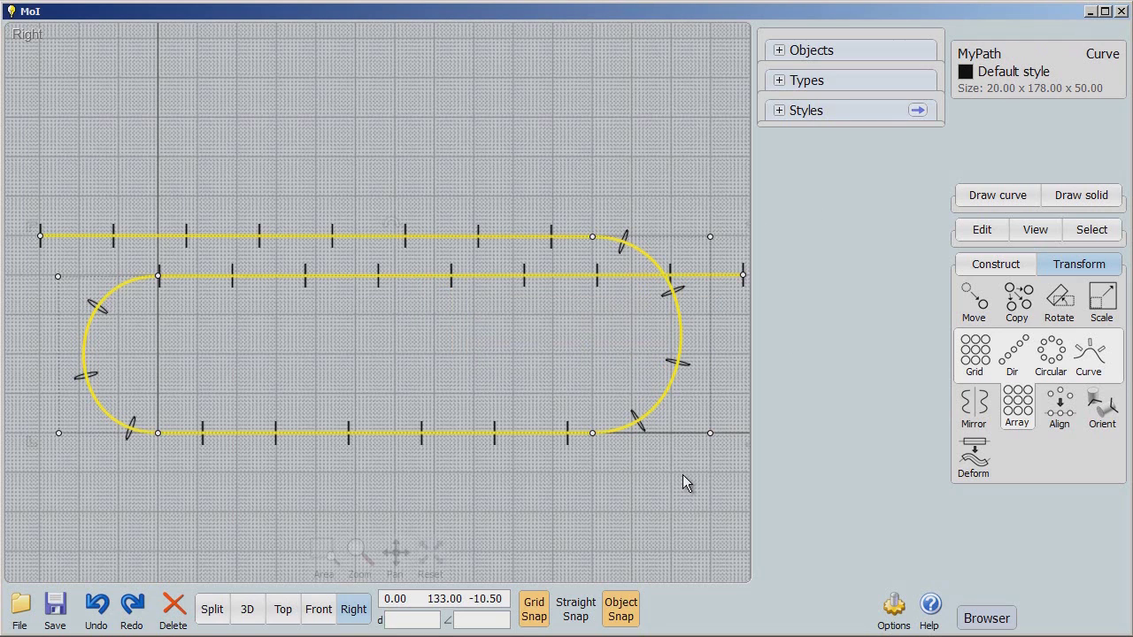
Name all the arrayed circles MyCircles, hiding MyPath only while they are selected and named
{"action": "left_click", "coordinate": [779, 50]}
{"action": "left_click", "coordinate": [770, 77]}
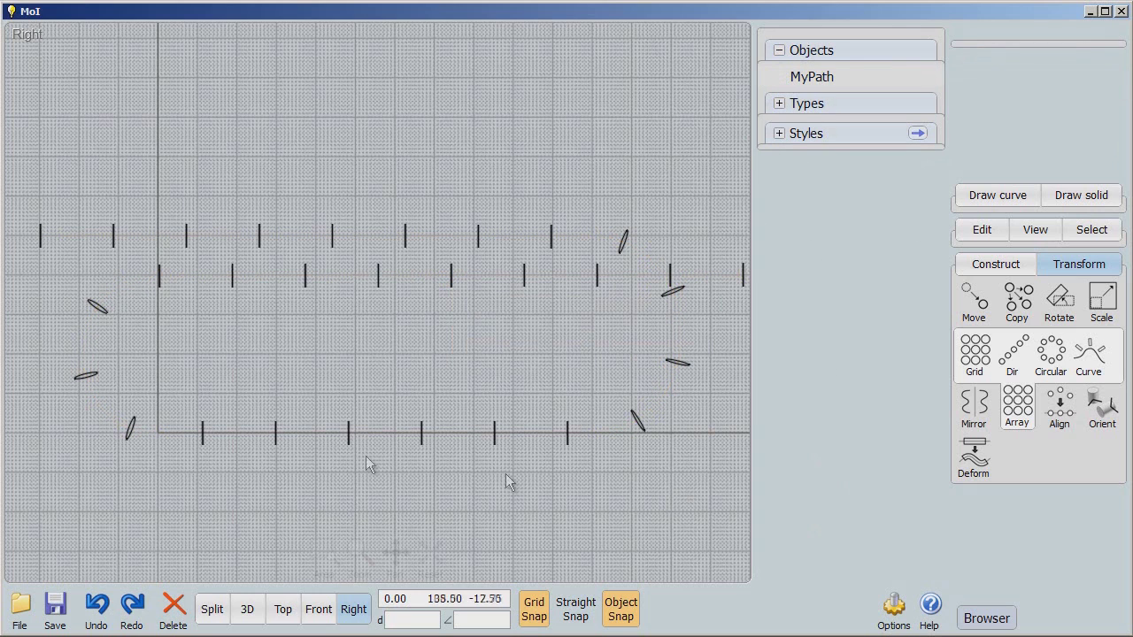
{"action": "left_click_drag", "start_coordinate": [29, 175], "coordinate": [929, 421]}
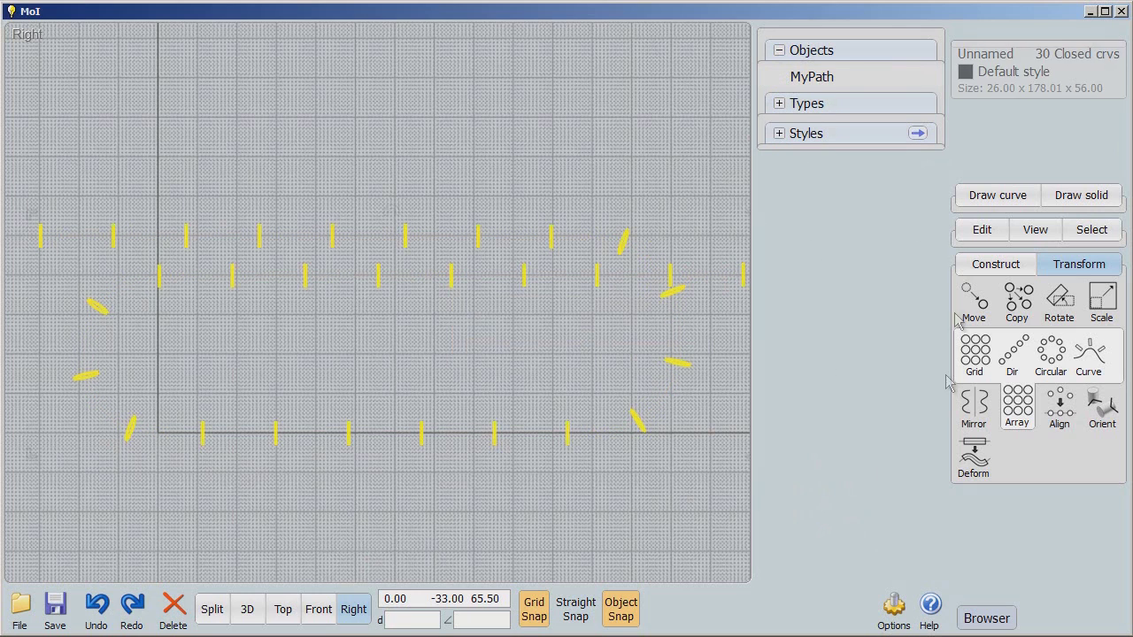
{"action": "left_click", "coordinate": [981, 55]}
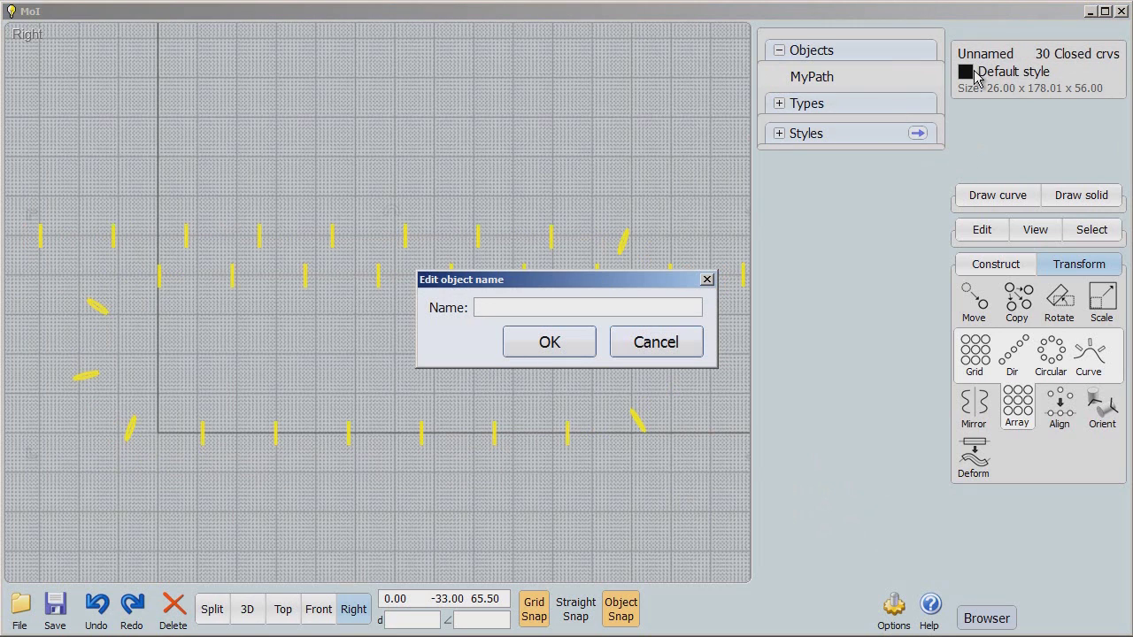
{"action": "type", "text": "MyCircles"}
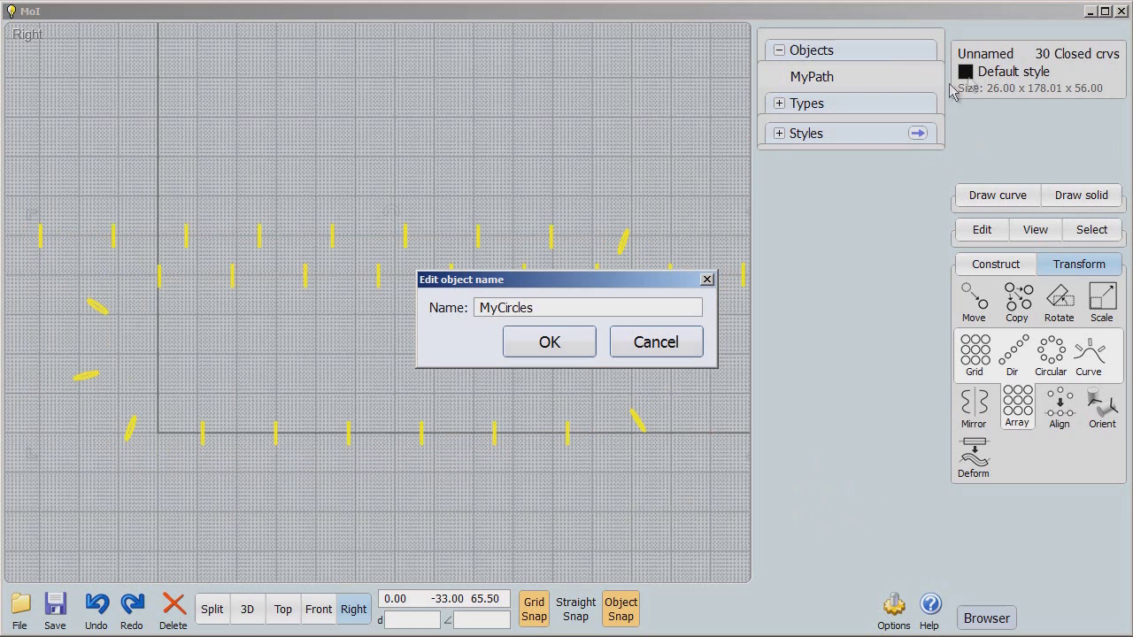
{"action": "left_click", "coordinate": [544, 343]}
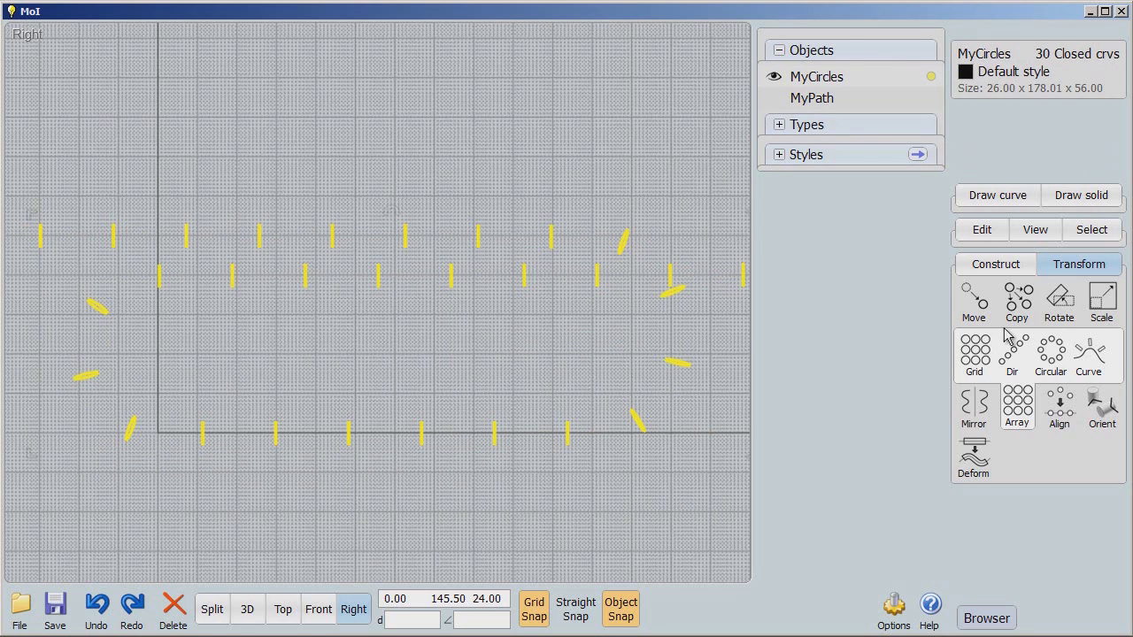
{"action": "left_click", "coordinate": [774, 99]}
{"action": "left_click", "coordinate": [217, 502]}
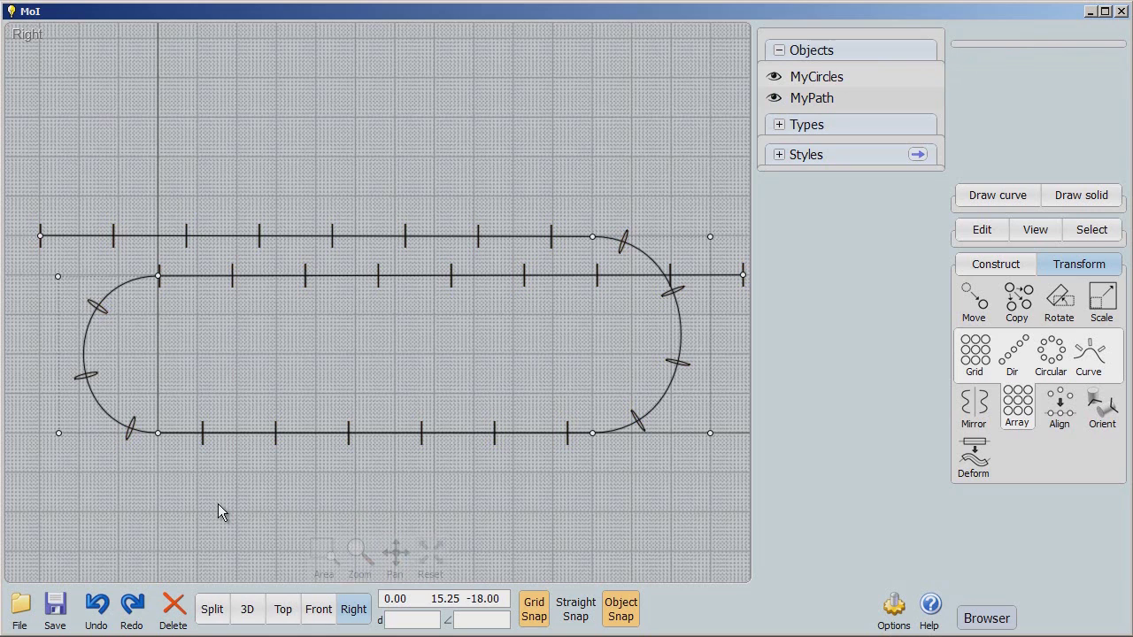
Set the radius of the first circle, at the path's start point, to 25
{"action": "left_click", "coordinate": [38, 257]}
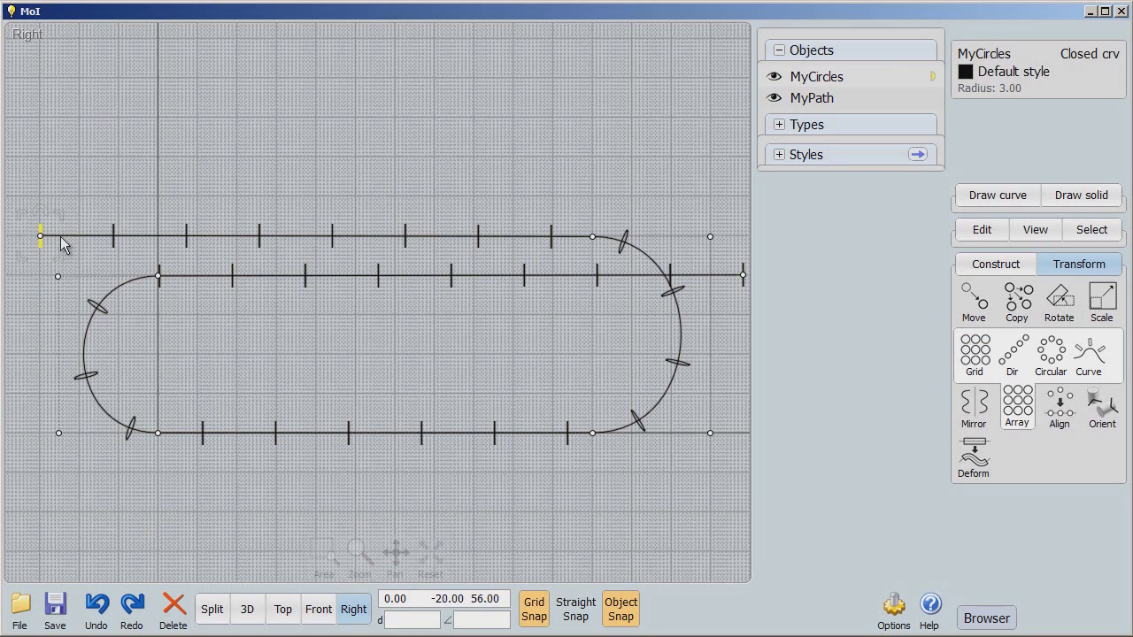
{"action": "left_click", "coordinate": [1010, 91]}
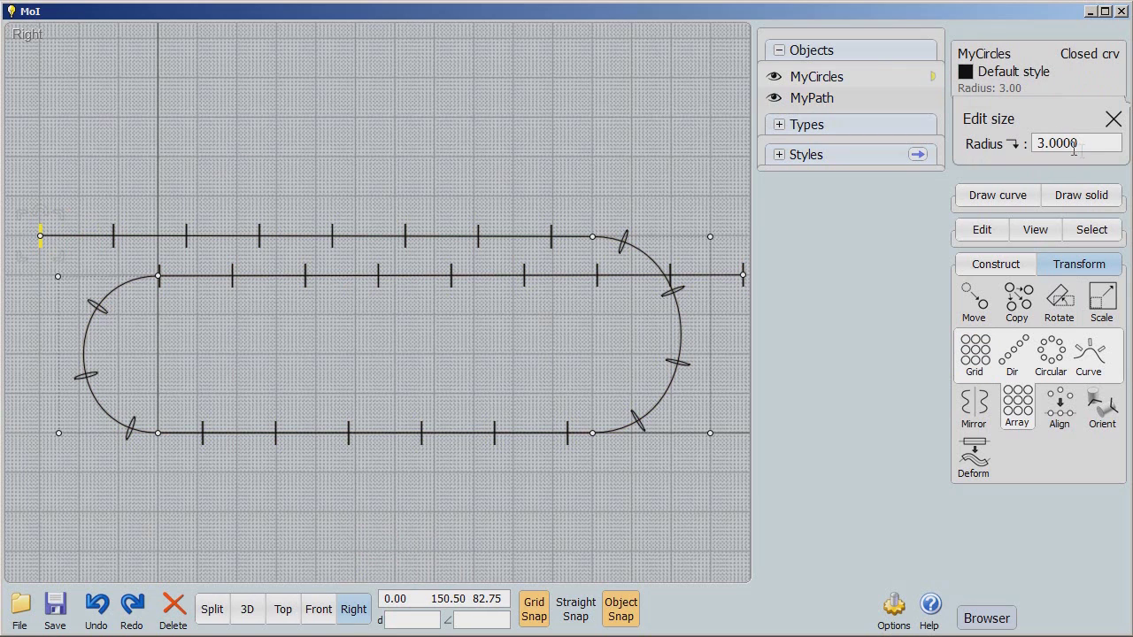
{"action": "type", "text": "25"}
{"action": "key", "text": "Return"}
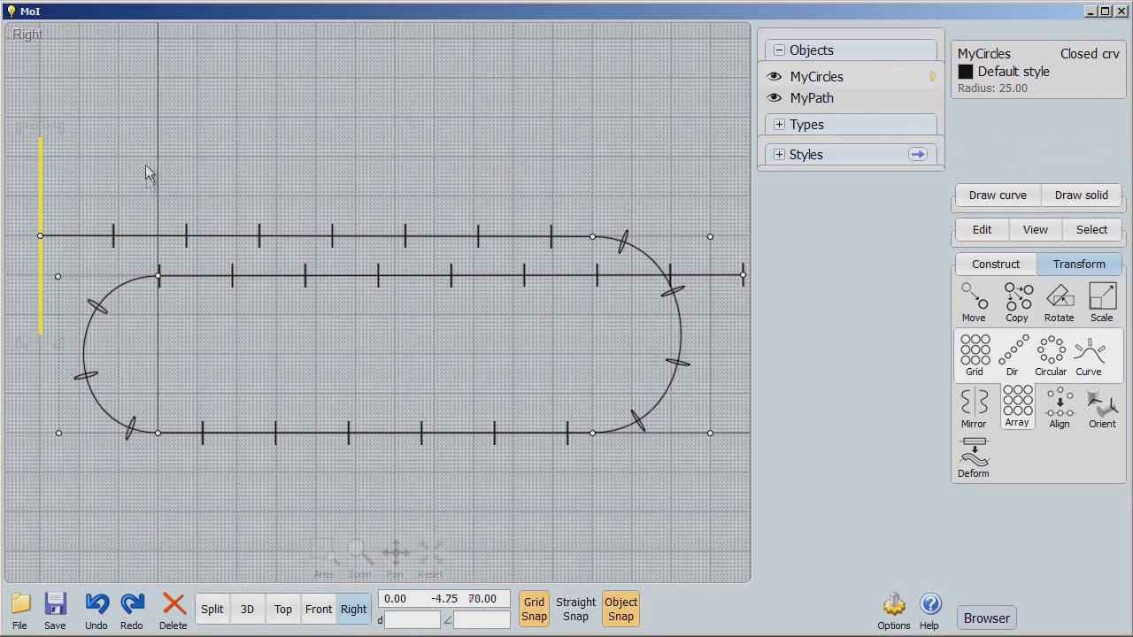
{"action": "left_click", "coordinate": [154, 197]}
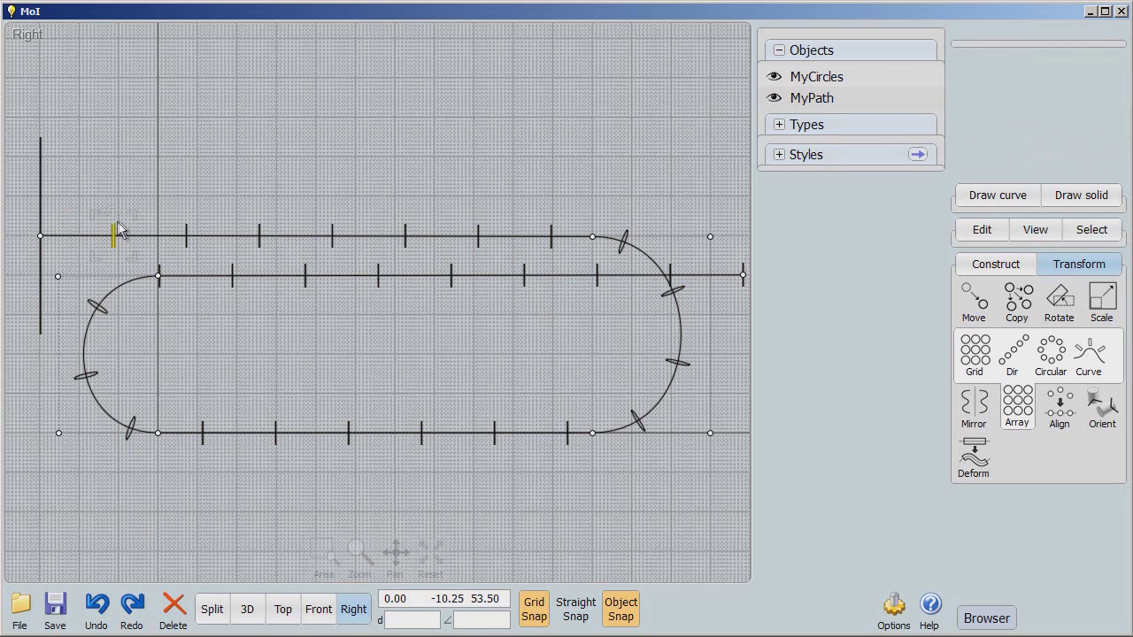
Set the radius of the second circle along the path's uppermost segment to 15
{"action": "left_click", "coordinate": [120, 232]}
{"action": "left_click", "coordinate": [1011, 91]}
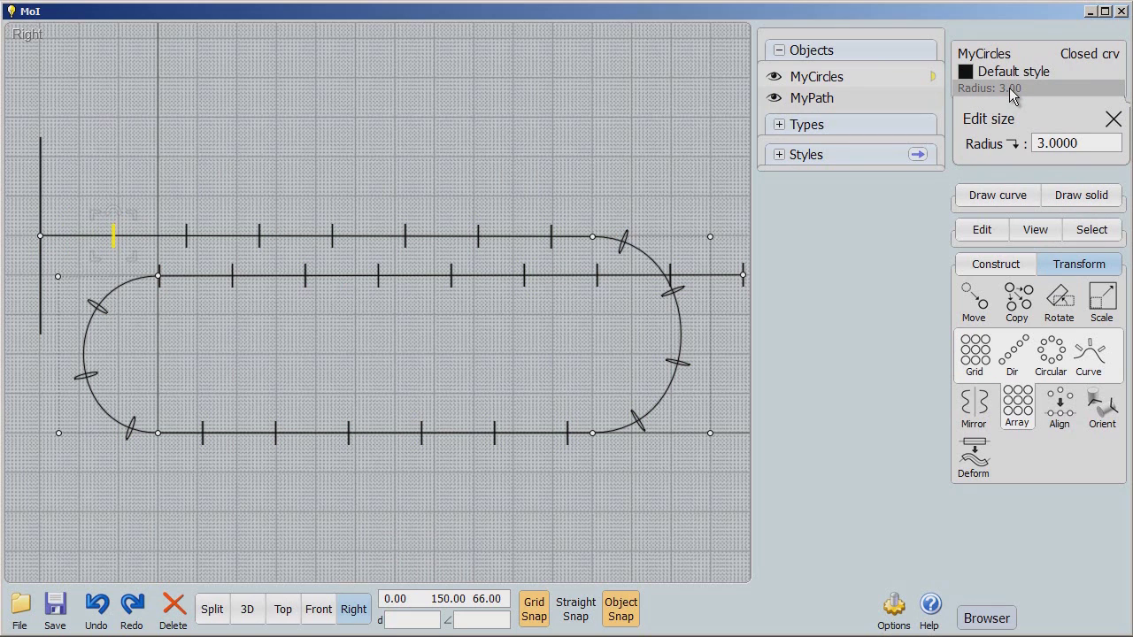
{"action": "type", "text": "15"}
{"action": "key", "text": "Return"}
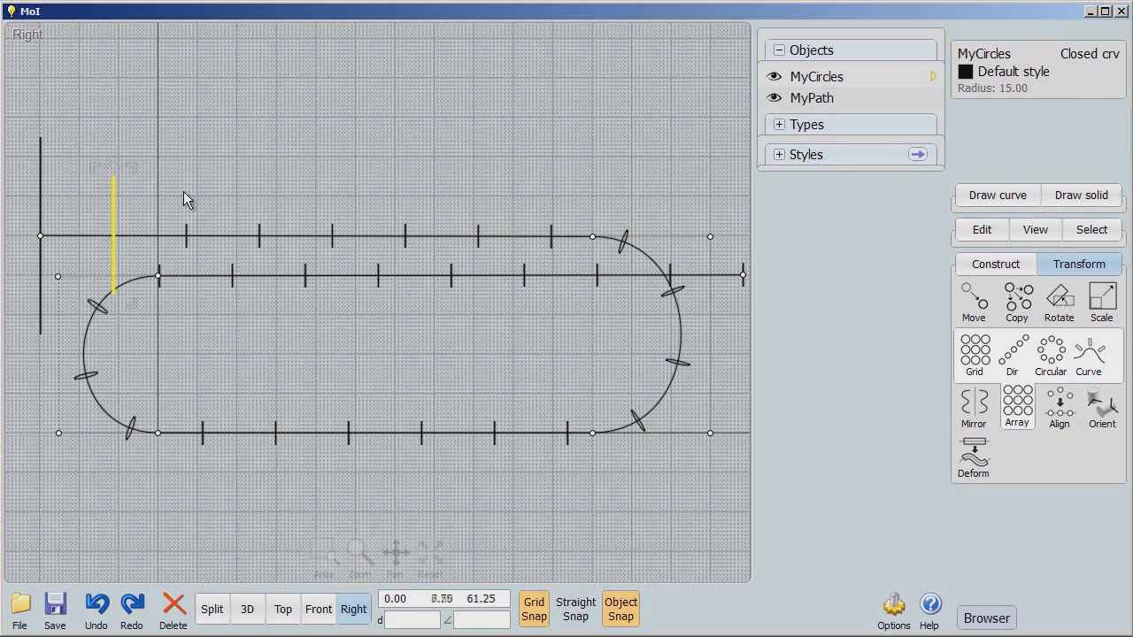
{"action": "left_click", "coordinate": [183, 191]}
Set the radius of the third circle along the path's uppermost segment to 10
{"action": "left_click", "coordinate": [186, 230]}
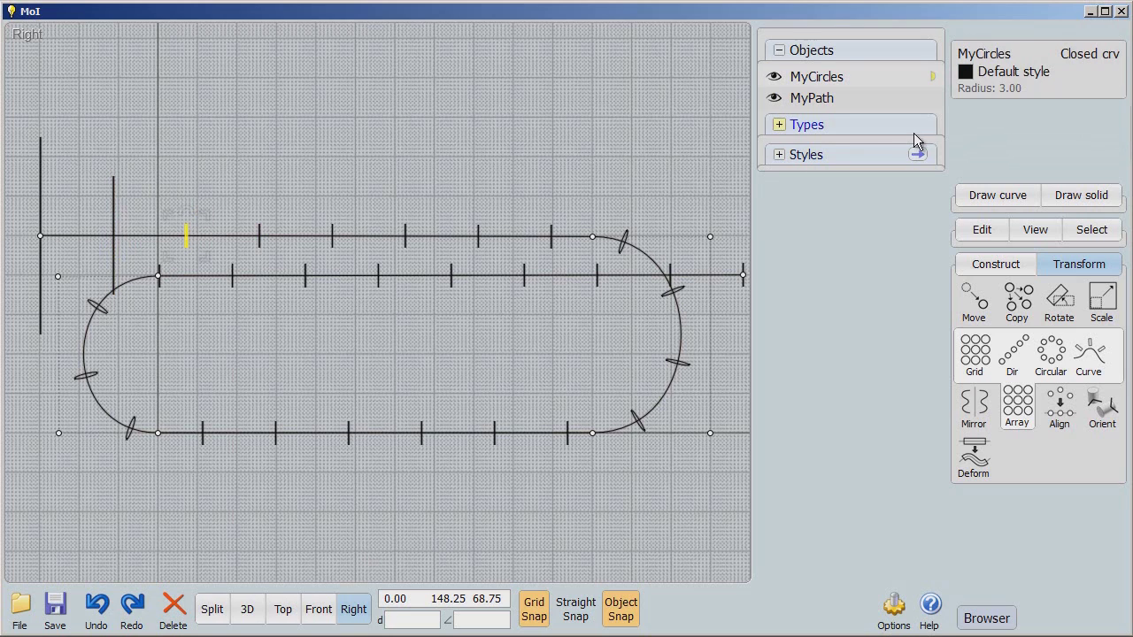
{"action": "left_click", "coordinate": [1021, 88]}
{"action": "type", "text": "10"}
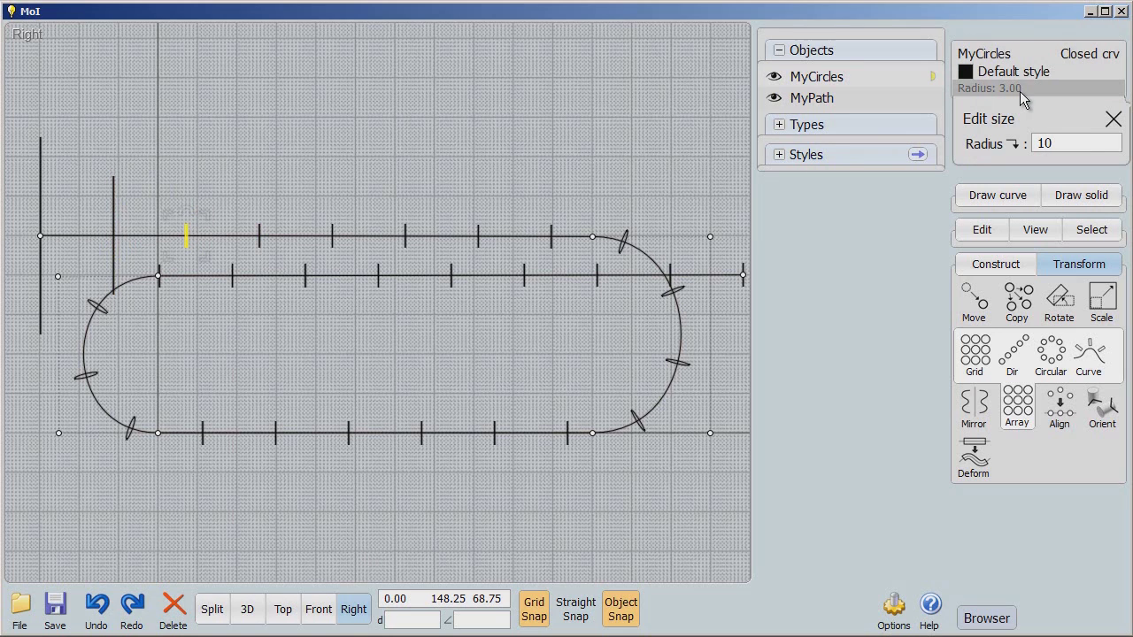
{"action": "key", "text": "Return"}
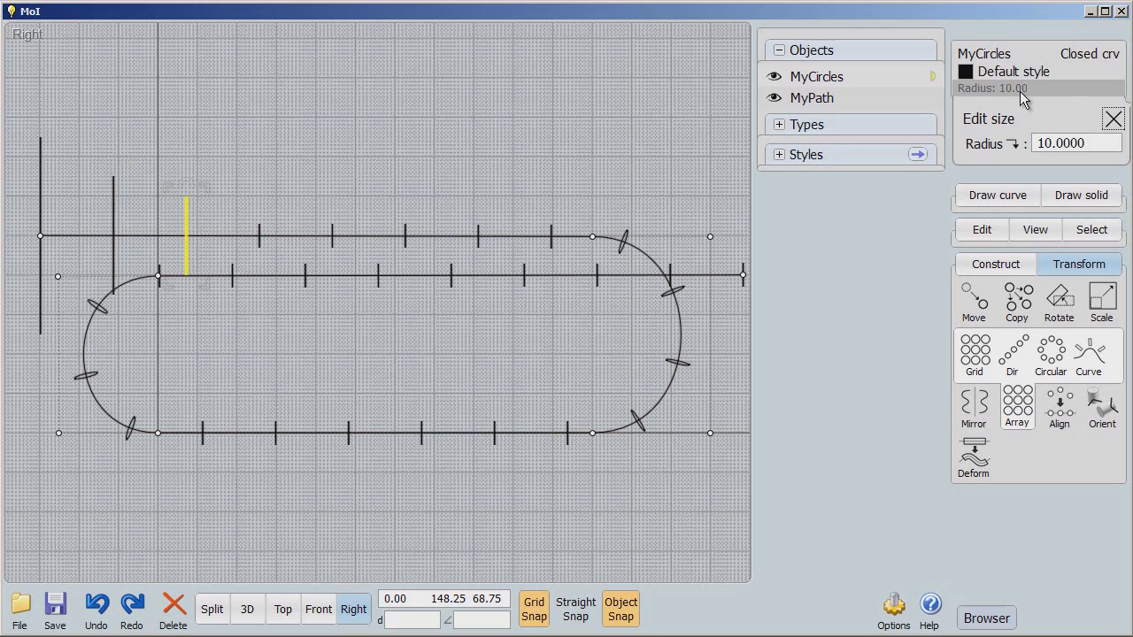
Delete the fourth and fifth circles on the path's uppermost segment
{"action": "left_click", "coordinate": [259, 229]}
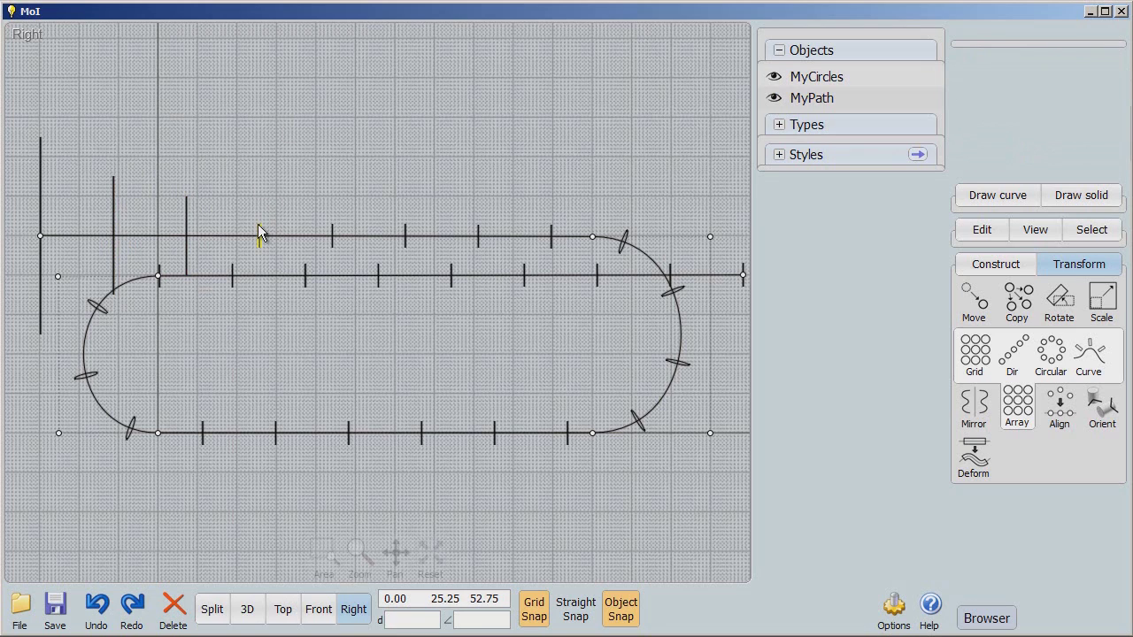
{"action": "key", "text": "Delete"}
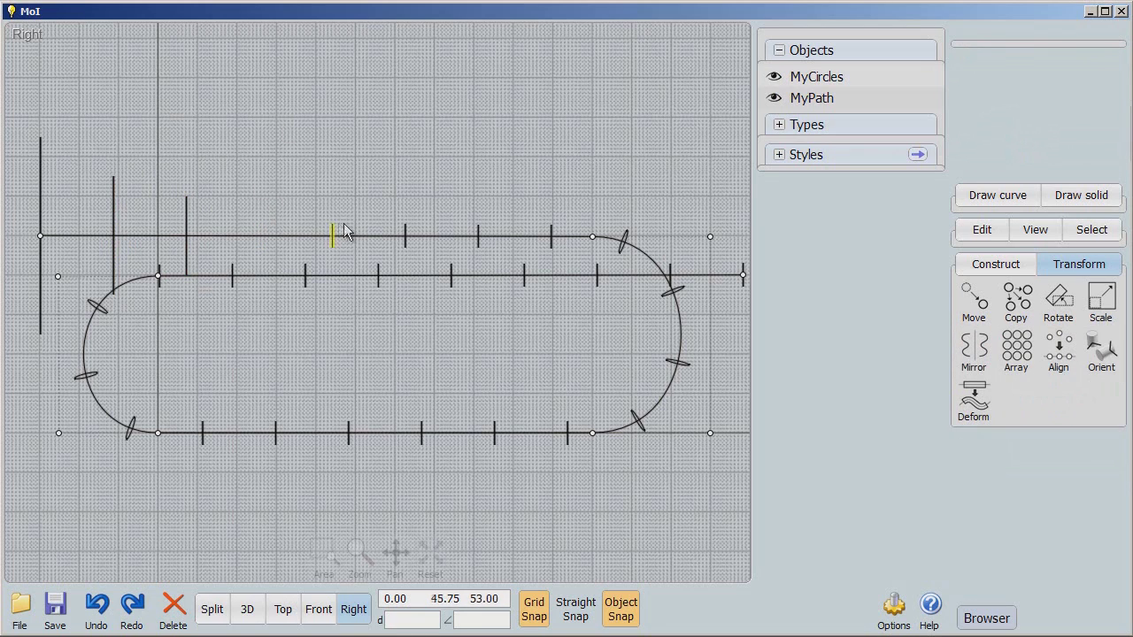
{"action": "key", "text": "Delete"}
Move the radius-15 circle by its centre about 15 units along the path, close to the radius-25 circle
{"action": "left_click", "coordinate": [114, 211]}
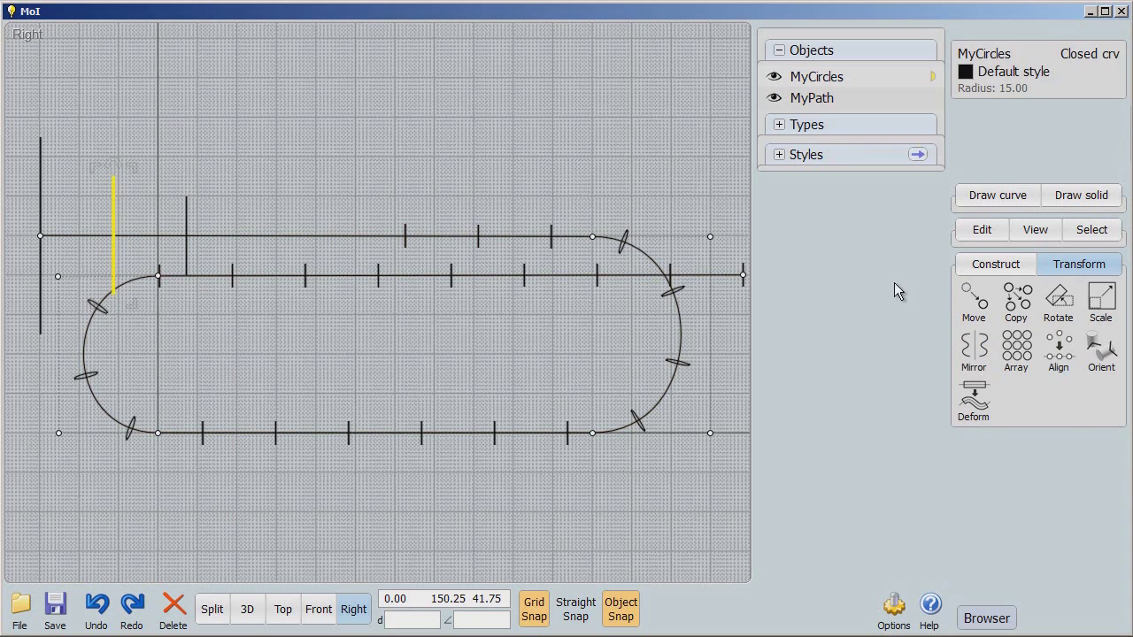
{"action": "left_click", "coordinate": [974, 301]}
{"action": "left_click", "coordinate": [113, 235]}
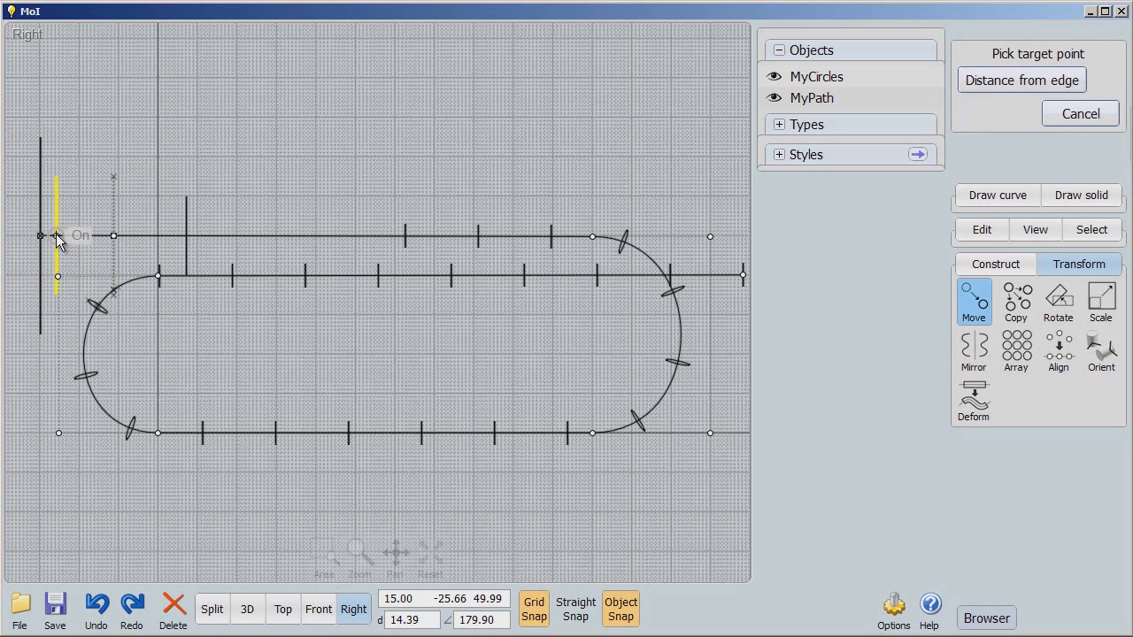
{"action": "left_click", "coordinate": [55, 241]}
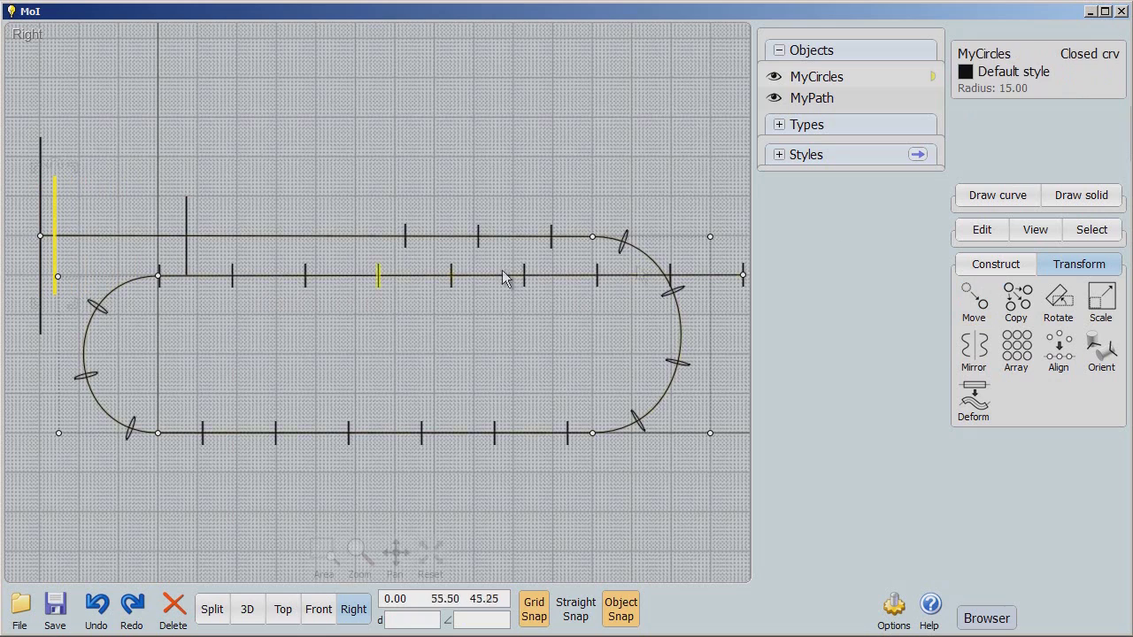
{"action": "left_click", "coordinate": [217, 185]}
Move the radius-10 circle by its centre along the path's uppermost segment to sit close to the radius-15 circle
{"action": "left_click", "coordinate": [184, 211]}
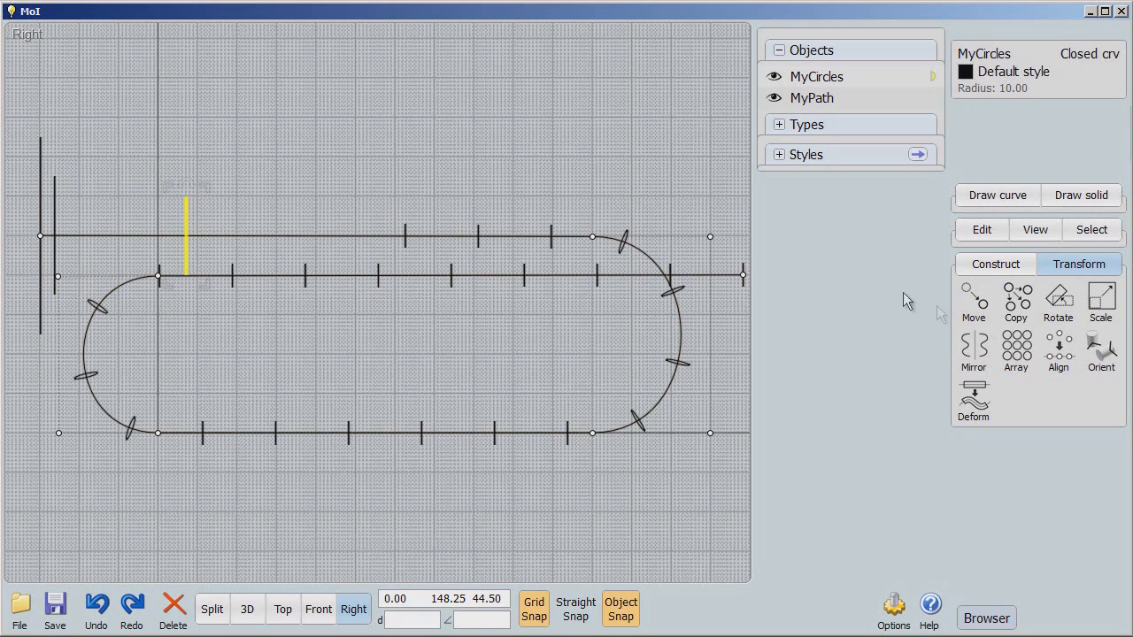
{"action": "left_click", "coordinate": [973, 301]}
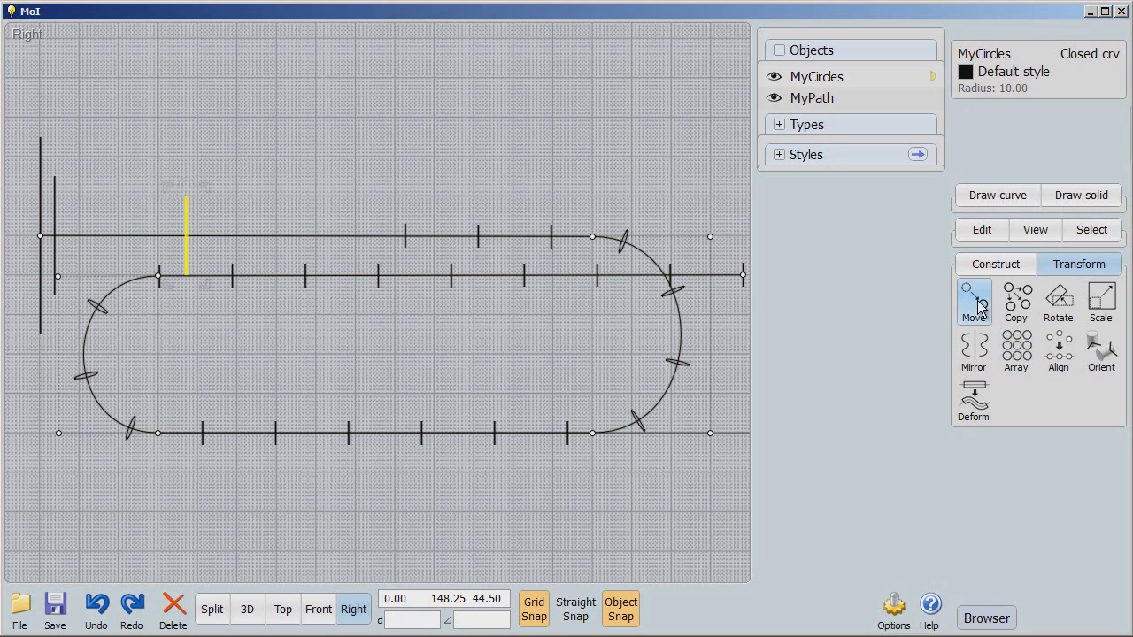
{"action": "left_click", "coordinate": [186, 236]}
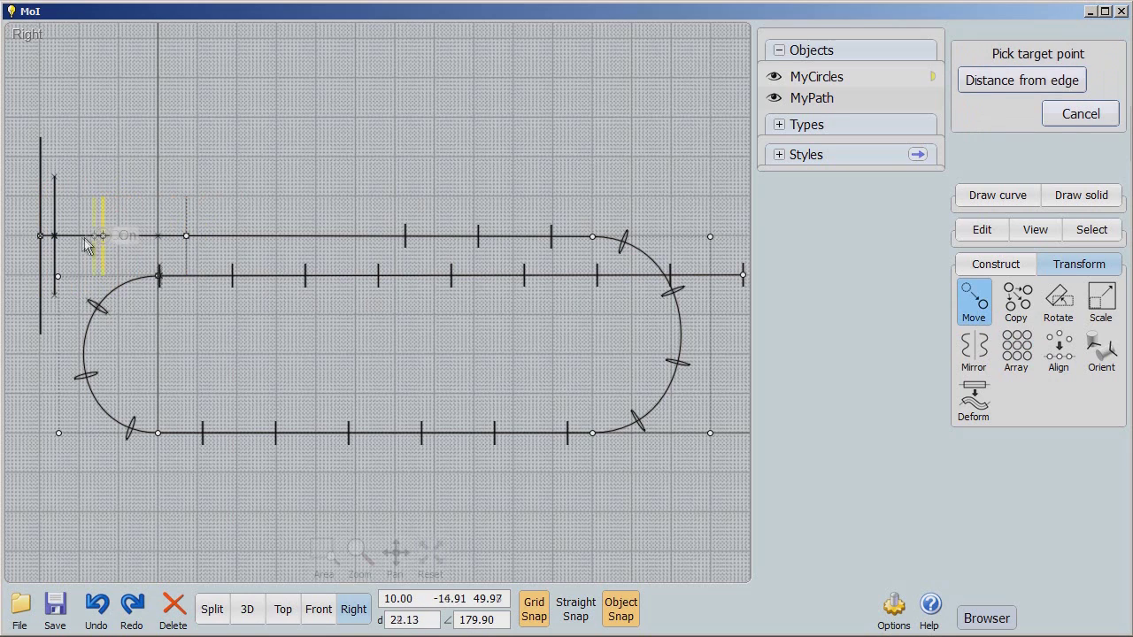
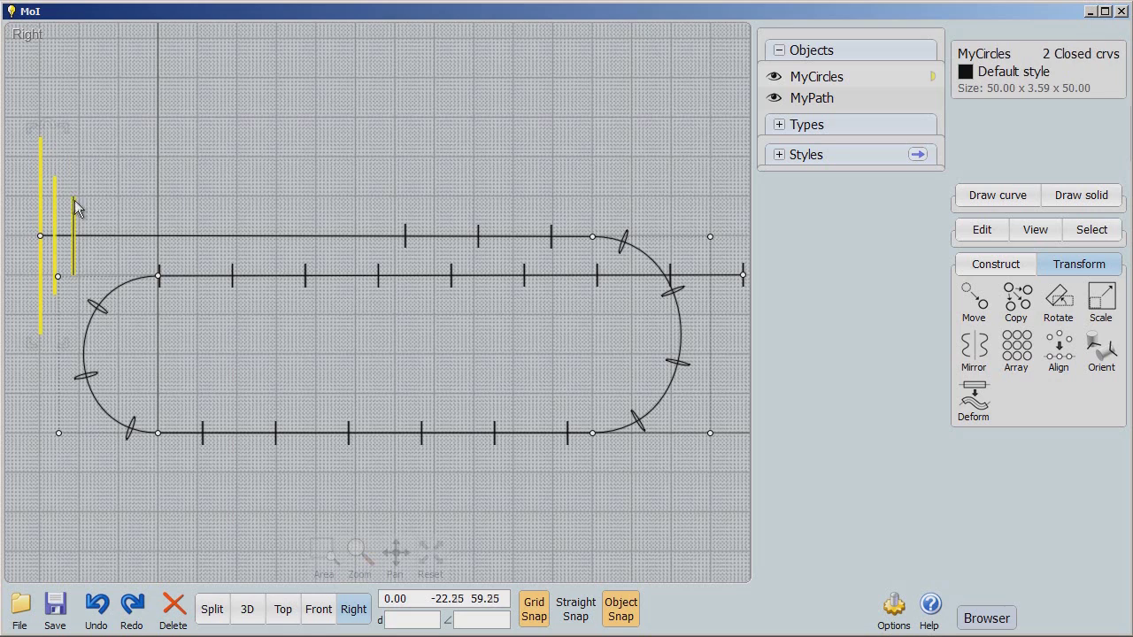
Try a loft through the six circles along the path's uppermost straight segment
{"action": "left_click", "coordinate": [404, 234], "text": "shift"}
{"action": "left_click", "coordinate": [478, 234], "text": "shift"}
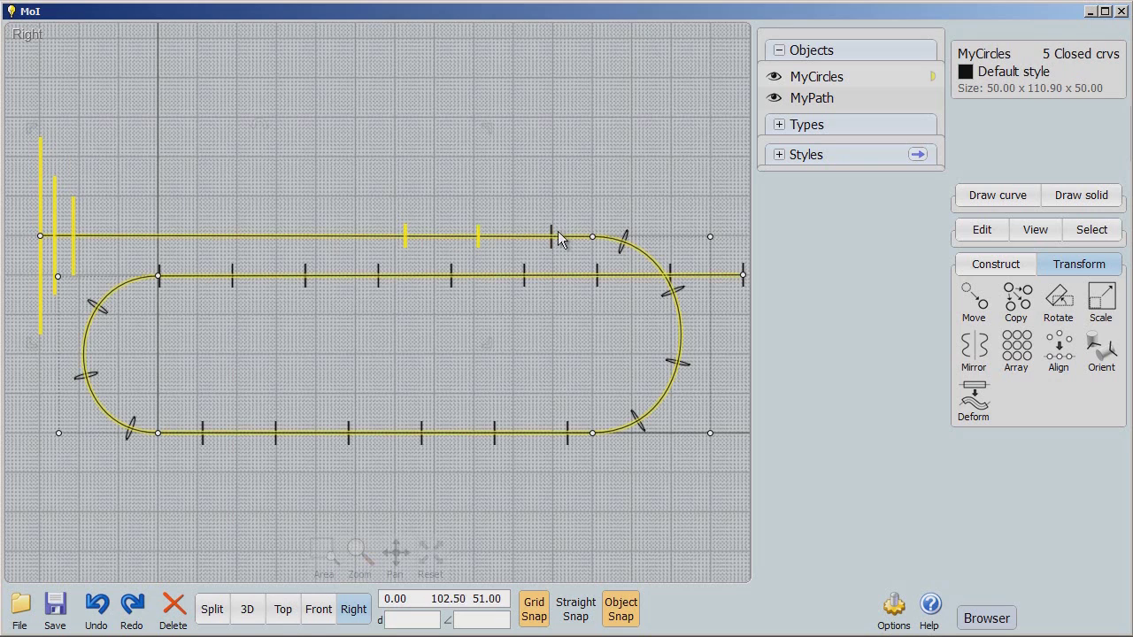
{"action": "left_click", "coordinate": [552, 235], "text": "shift"}
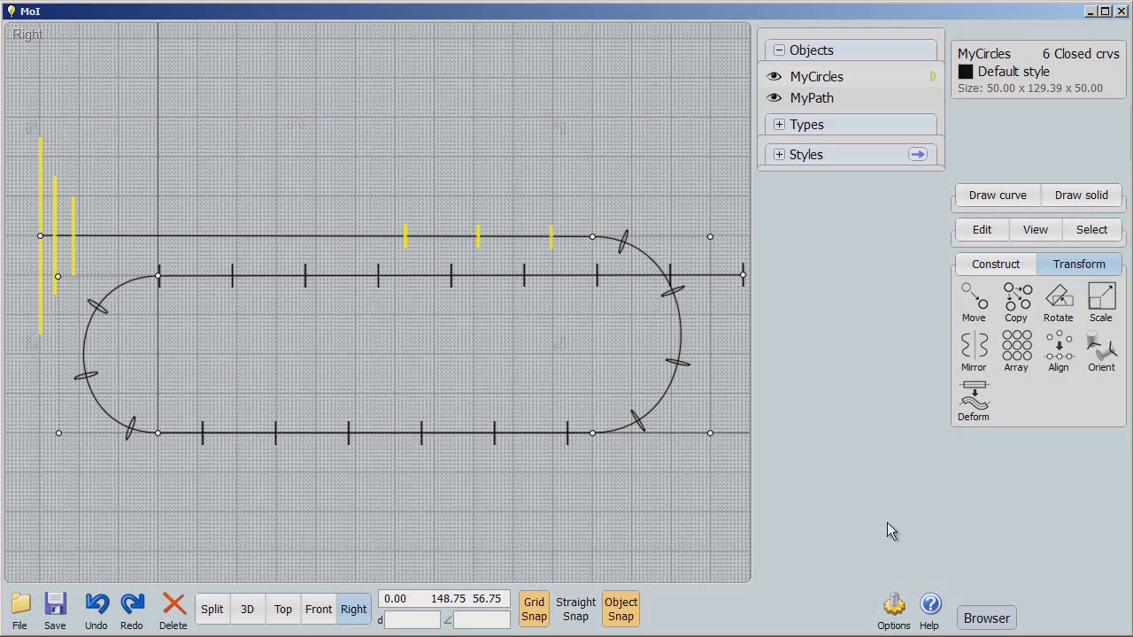
{"action": "left_click", "coordinate": [1013, 265]}
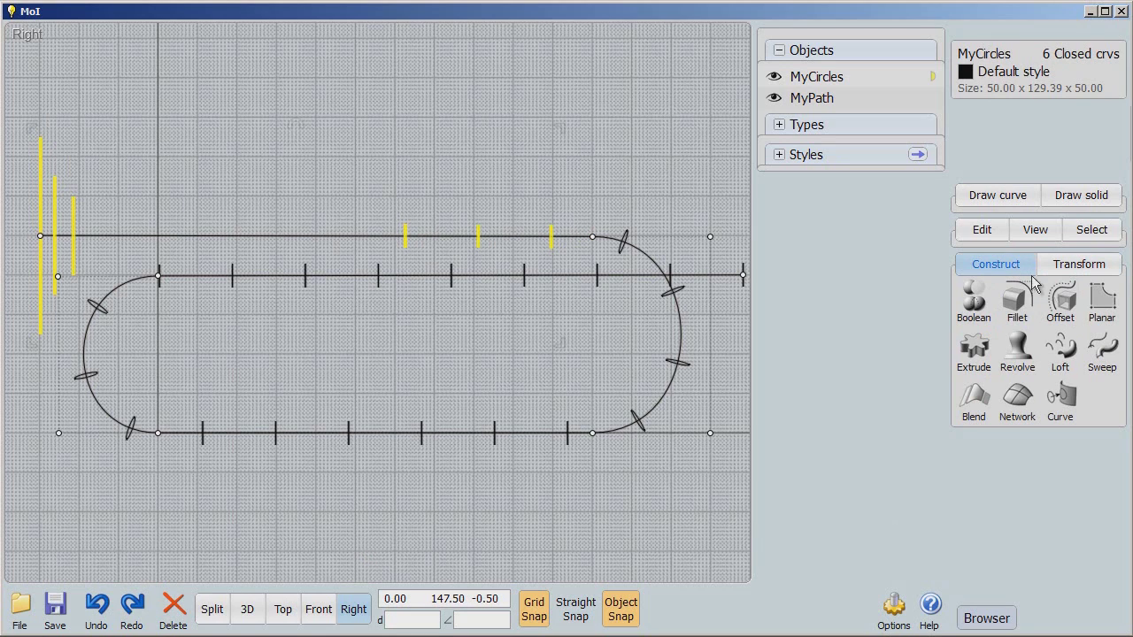
{"action": "left_click", "coordinate": [1060, 352]}
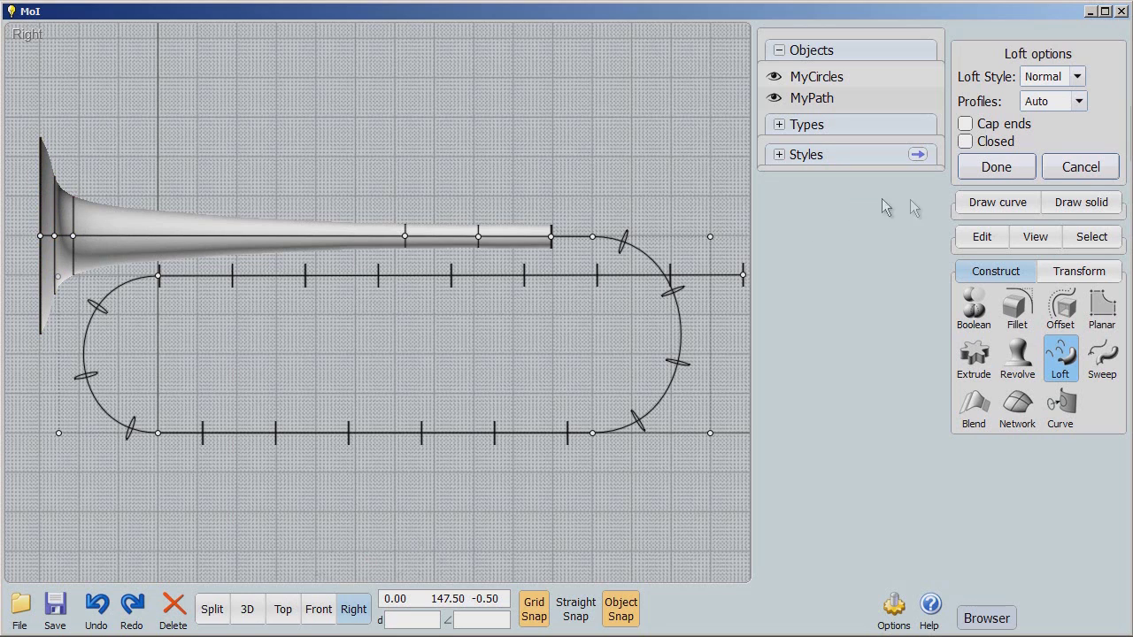
{"action": "left_click", "coordinate": [1078, 168]}
{"action": "left_click", "coordinate": [199, 184]}
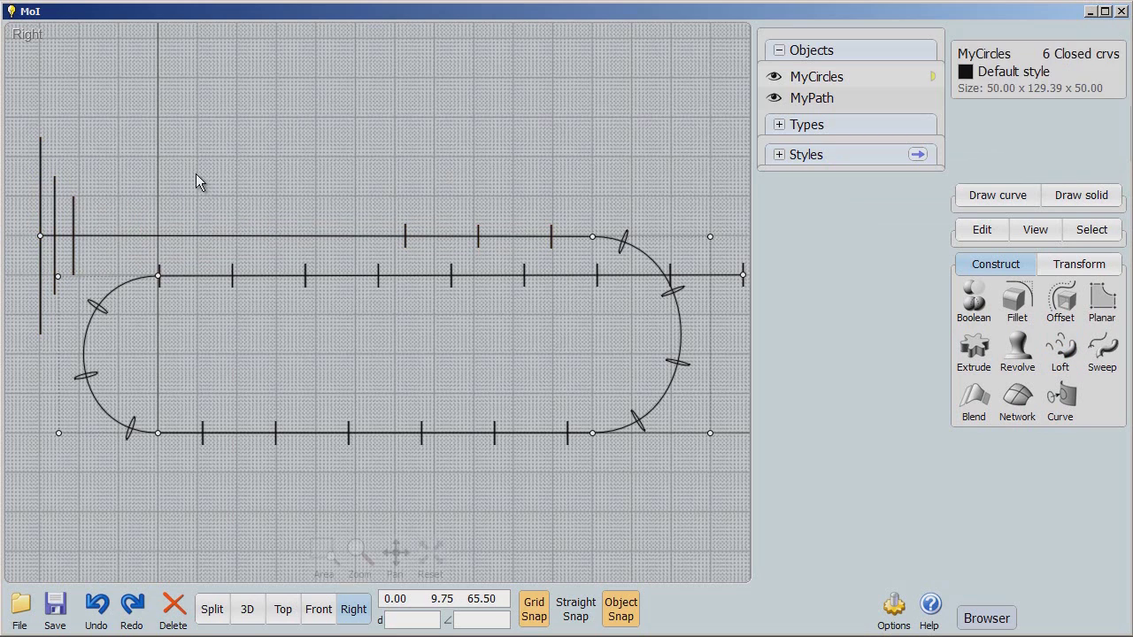
Move the radius-15 circle by its centre 1.5 units along the path, closer to the radius-25 circle
{"action": "left_click", "coordinate": [56, 217]}
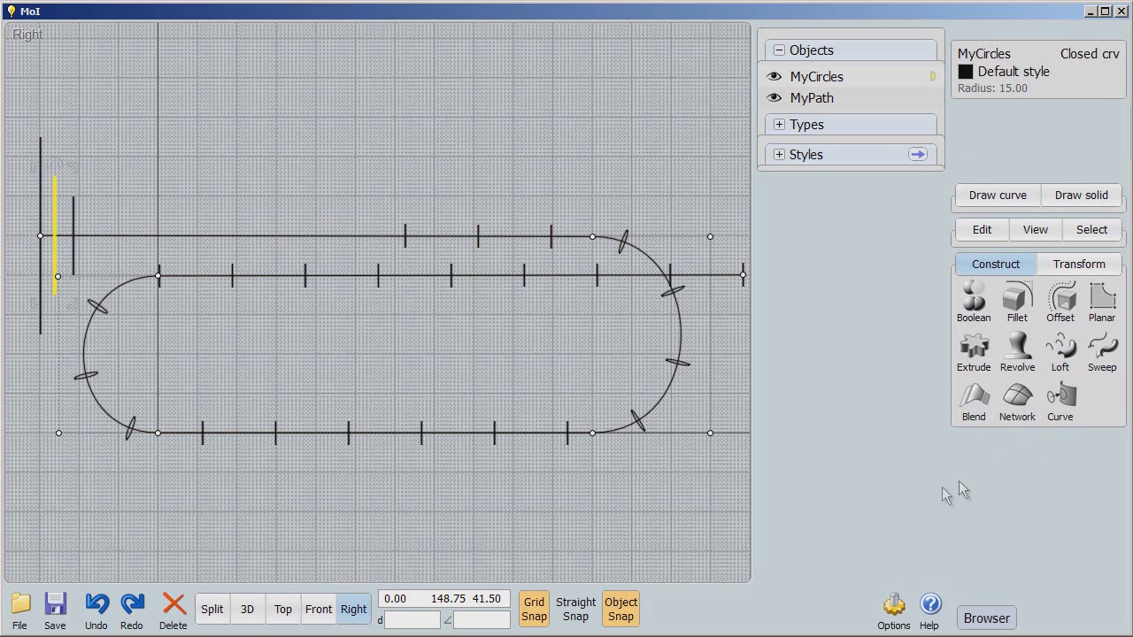
{"action": "left_click", "coordinate": [1081, 264]}
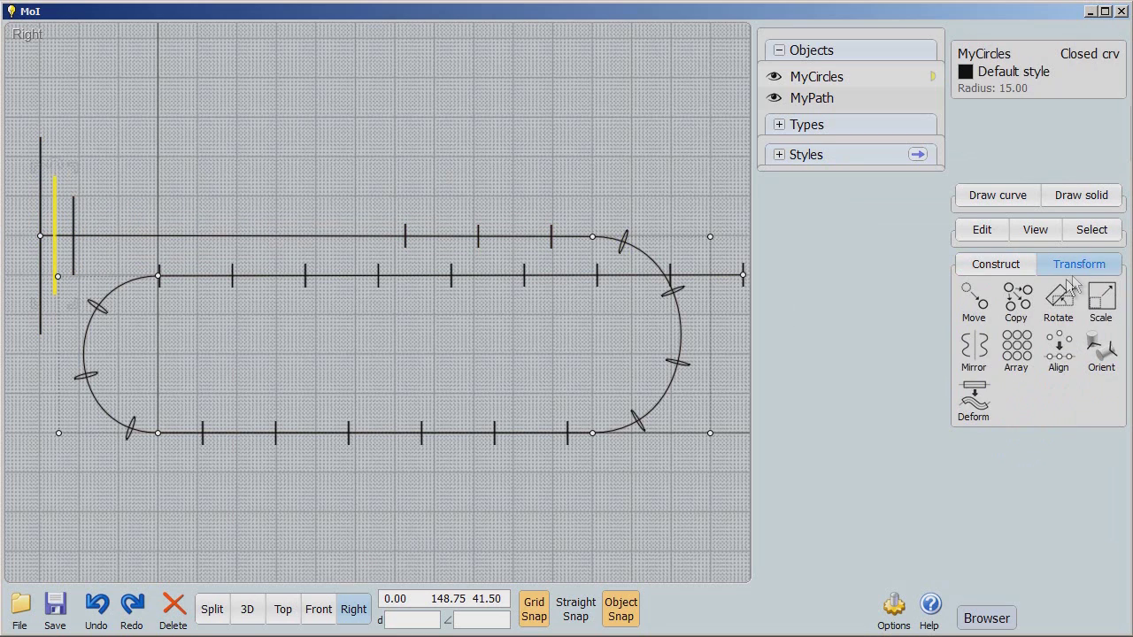
{"action": "left_click", "coordinate": [973, 301]}
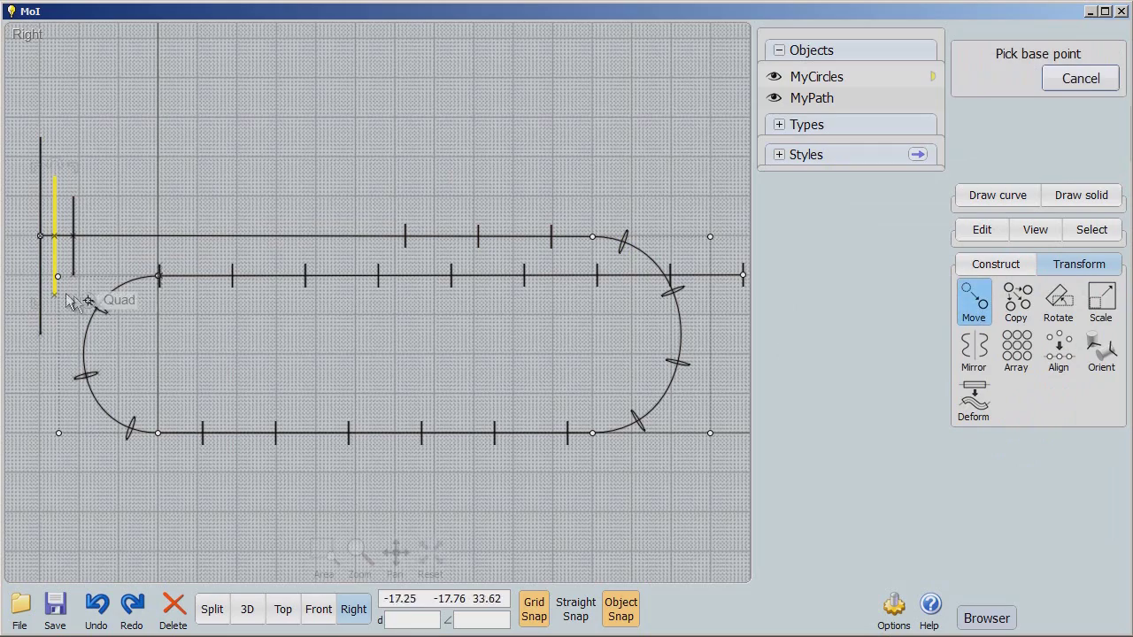
{"action": "left_click", "coordinate": [54, 237]}
{"action": "scroll", "coordinate": [47, 240], "scroll_direction": "up", "scroll_amount": 5}
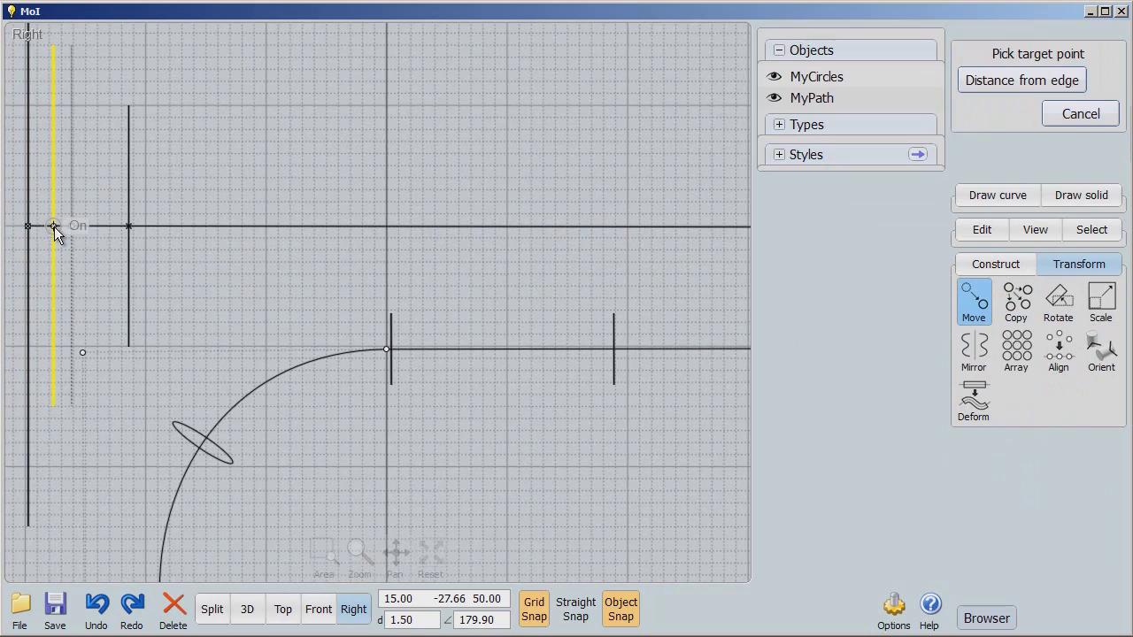
{"action": "left_click", "coordinate": [54, 227]}
{"action": "left_click", "coordinate": [179, 289]}
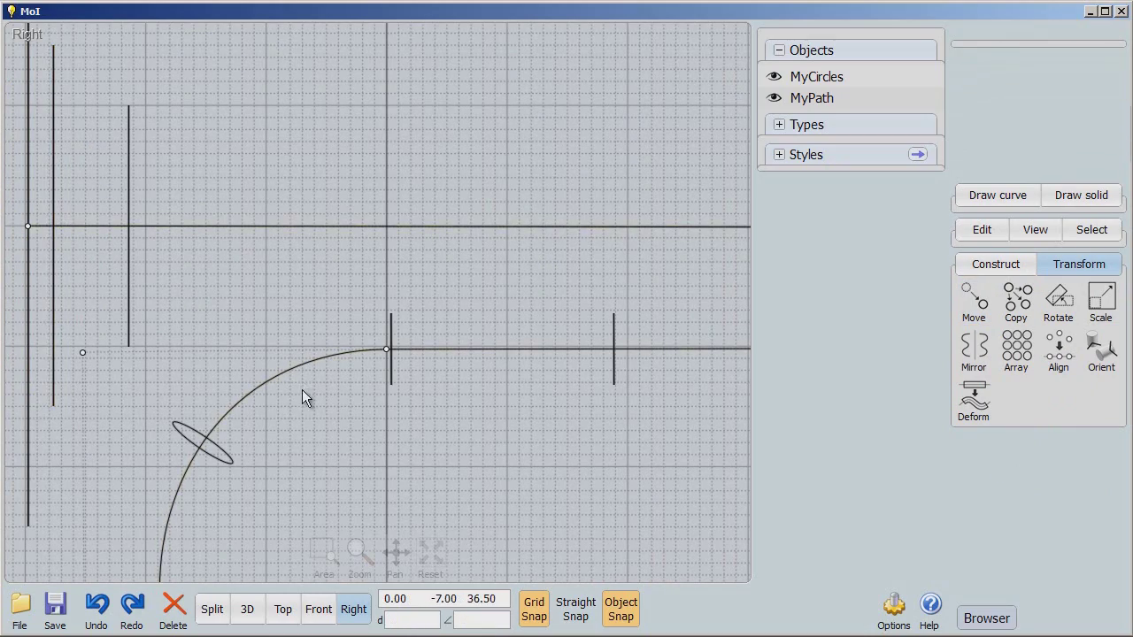
Loft through 14 consecutive circles, from the radius-25 circle along the uppermost segment and around the bend to the fourth circle on the lowest segment
{"action": "scroll", "coordinate": [320, 393], "scroll_direction": "down", "scroll_amount": 5}
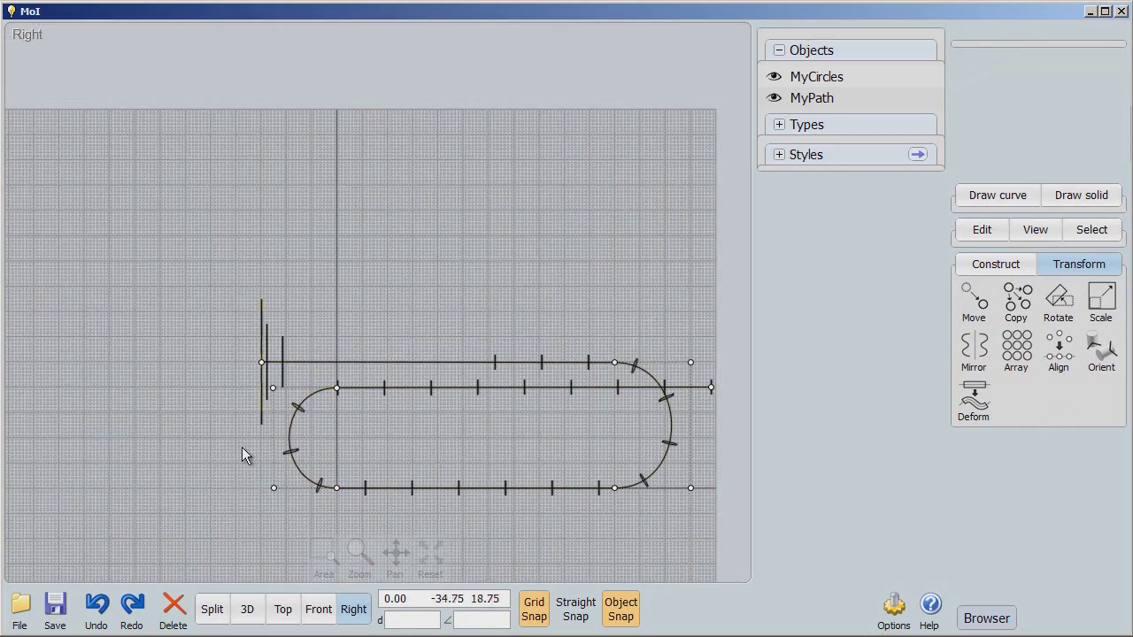
{"action": "left_click", "coordinate": [431, 567]}
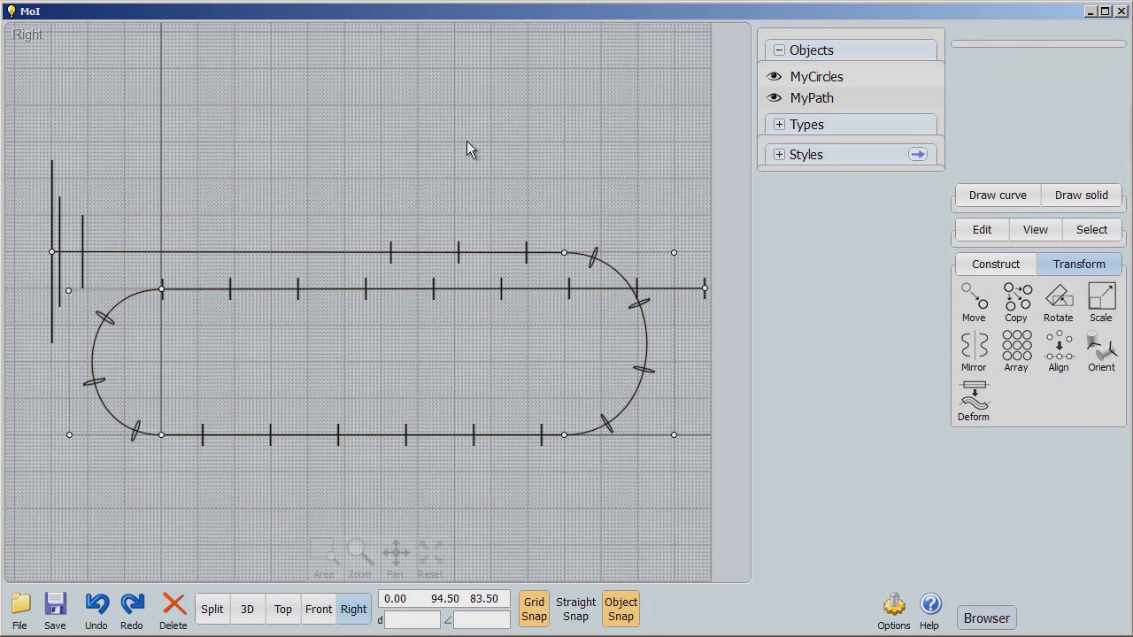
{"action": "left_click", "coordinate": [51, 232]}
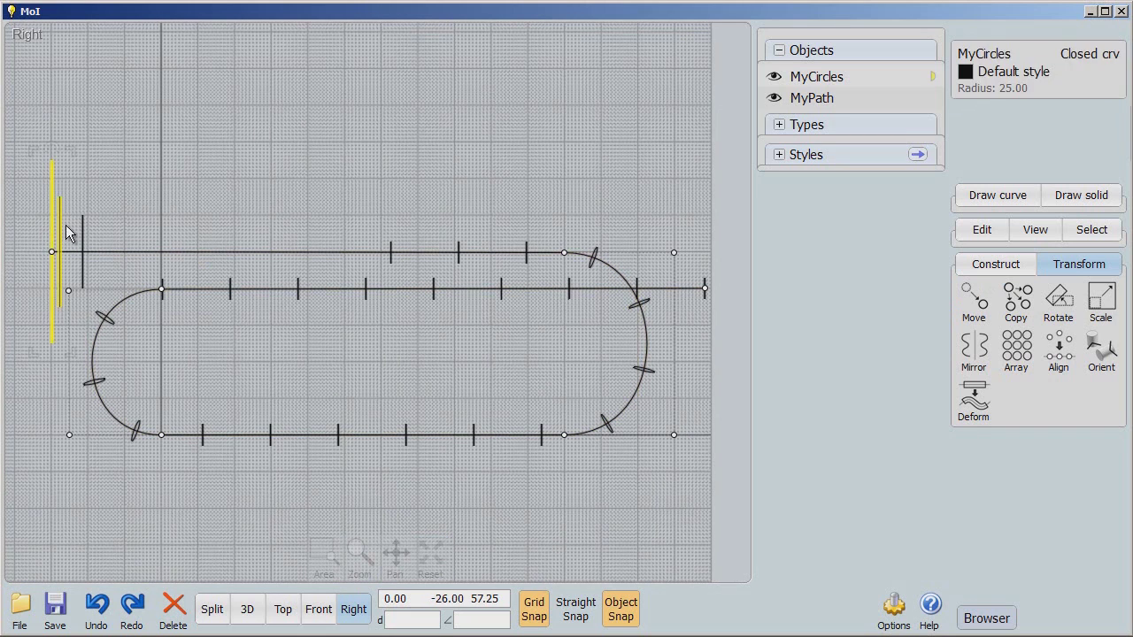
{"action": "left_click", "coordinate": [60, 226]}
{"action": "left_click", "coordinate": [86, 231]}
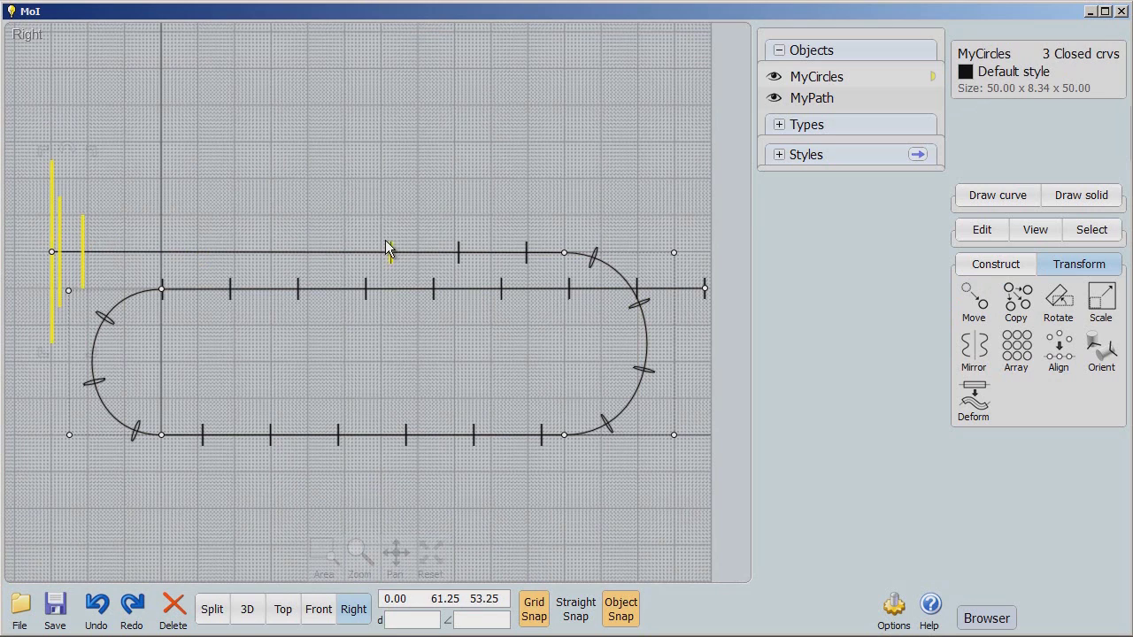
{"action": "left_click", "coordinate": [393, 244]}
{"action": "left_click", "coordinate": [461, 245]}
{"action": "left_click", "coordinate": [528, 246]}
{"action": "left_click", "coordinate": [597, 260]}
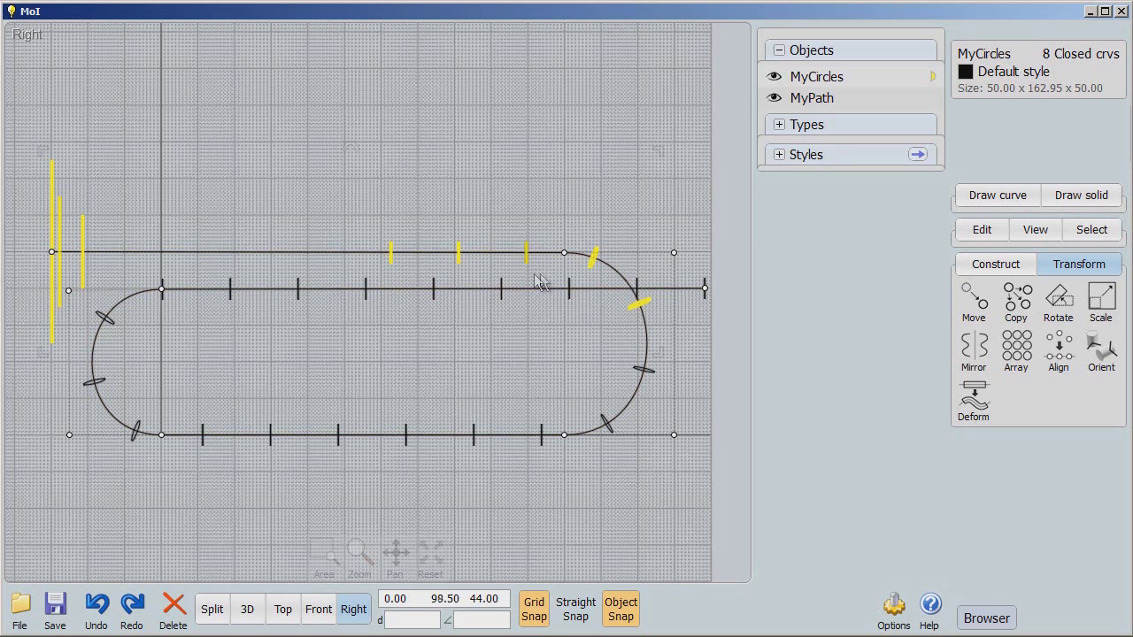
{"action": "left_click", "coordinate": [646, 372]}
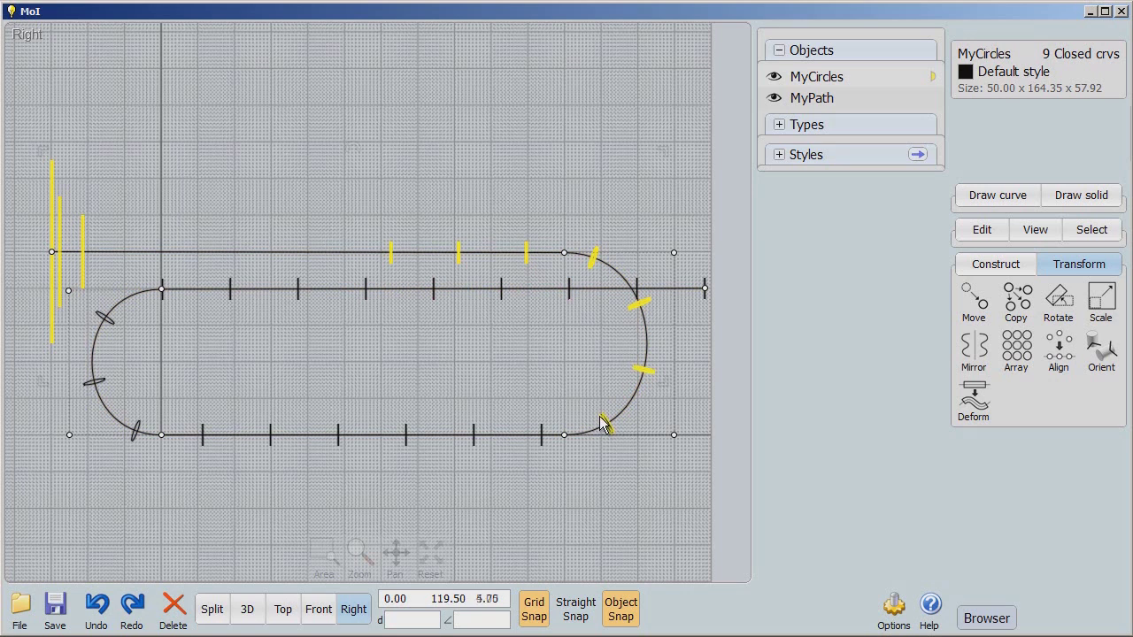
{"action": "left_click", "coordinate": [605, 424]}
{"action": "left_click", "coordinate": [541, 434]}
{"action": "left_click", "coordinate": [474, 434]}
{"action": "left_click", "coordinate": [406, 433]}
{"action": "left_click", "coordinate": [340, 434]}
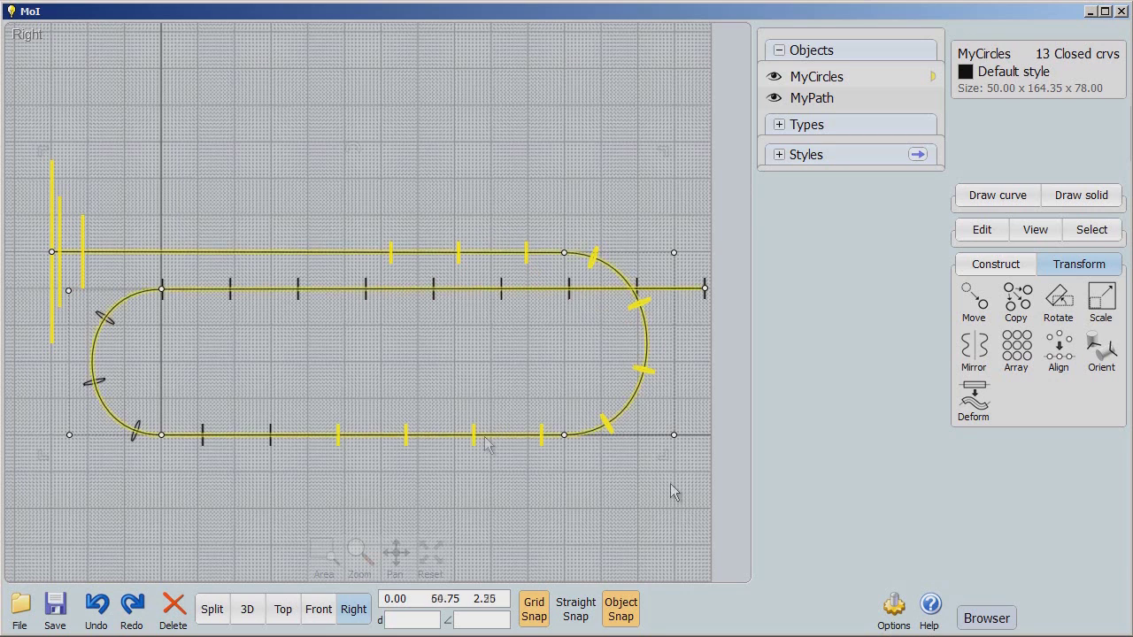
{"action": "left_click", "coordinate": [999, 266]}
{"action": "left_click", "coordinate": [1062, 348]}
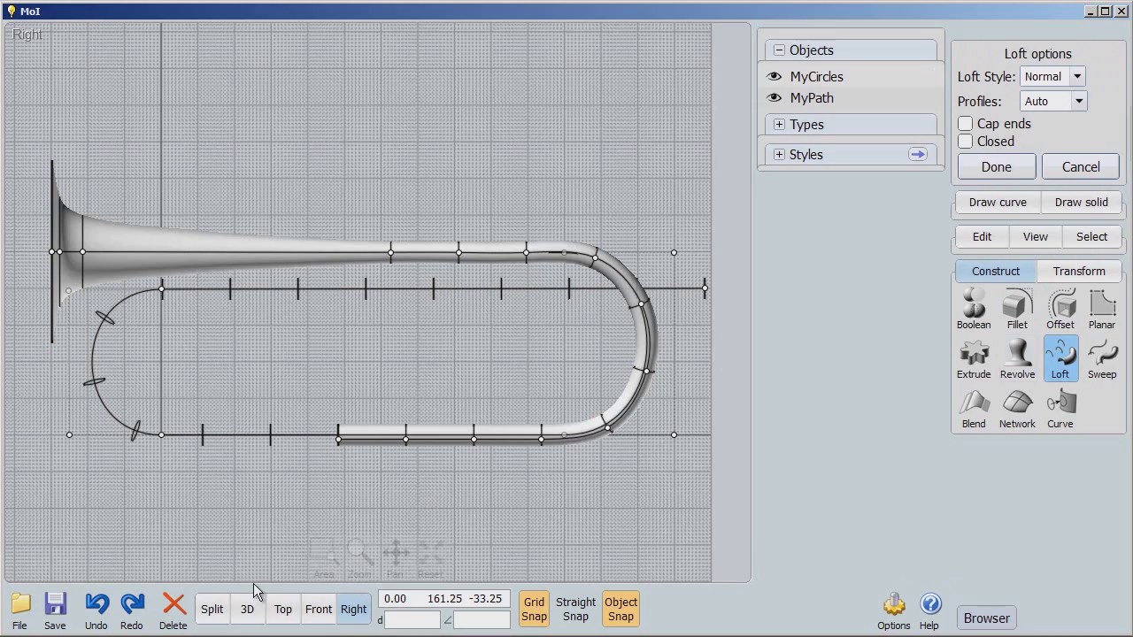
Examine the loft in 3D with and without capped ends, and finish it in Normal style with open ends
{"action": "mouse_move", "coordinate": [381, 573]}
{"action": "left_click_drag", "start_coordinate": [395, 556], "coordinate": [417, 544]}
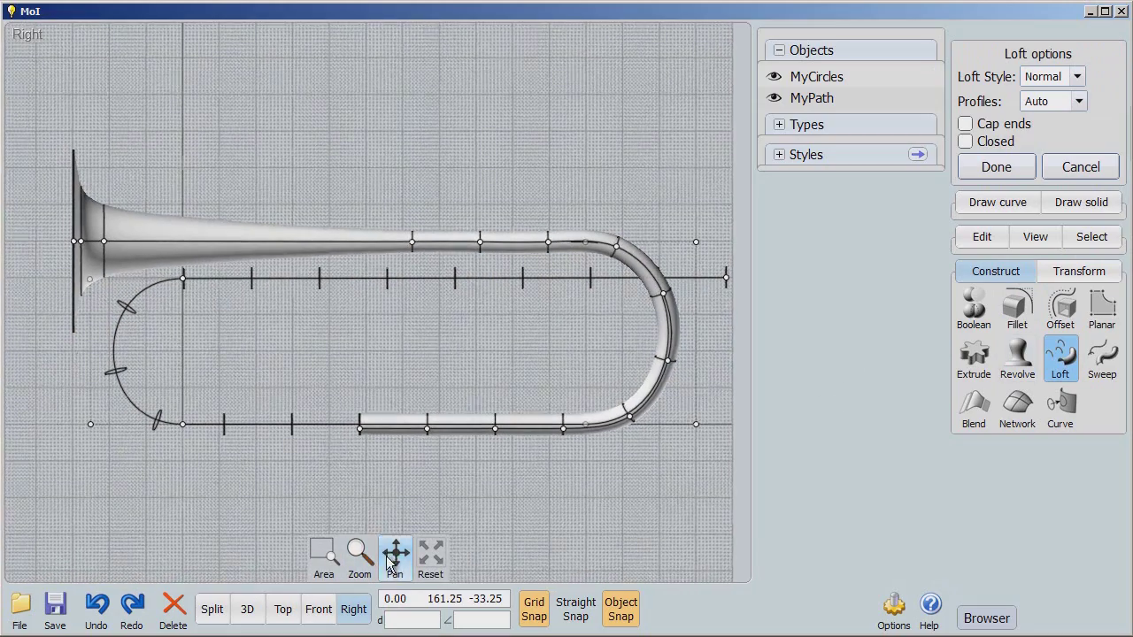
{"action": "left_click", "coordinate": [249, 612]}
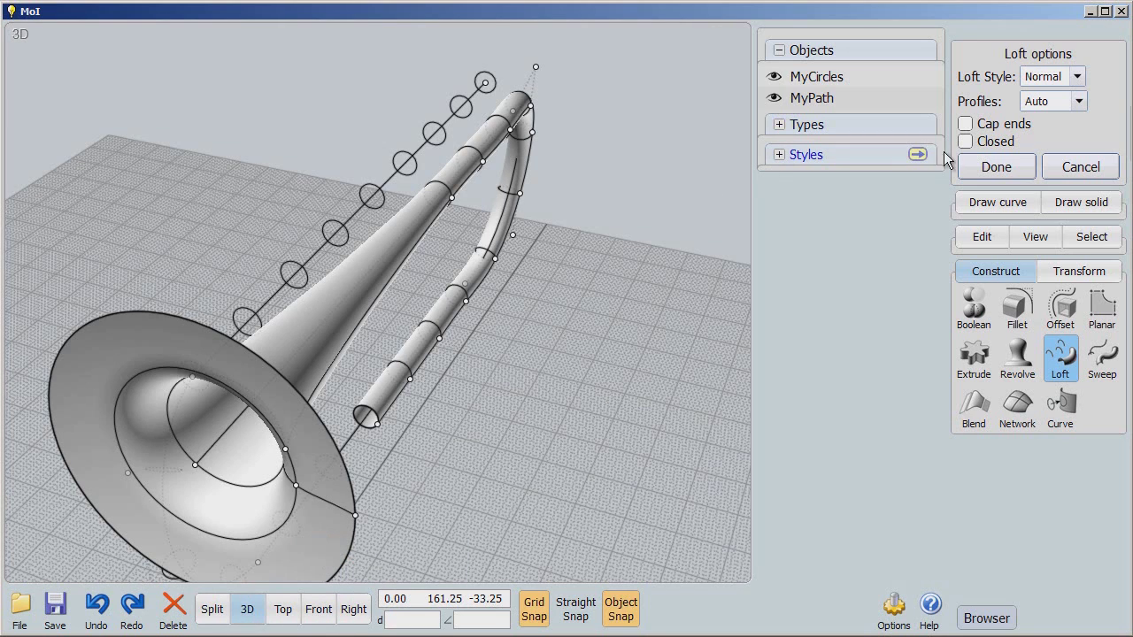
{"action": "left_click", "coordinate": [965, 125]}
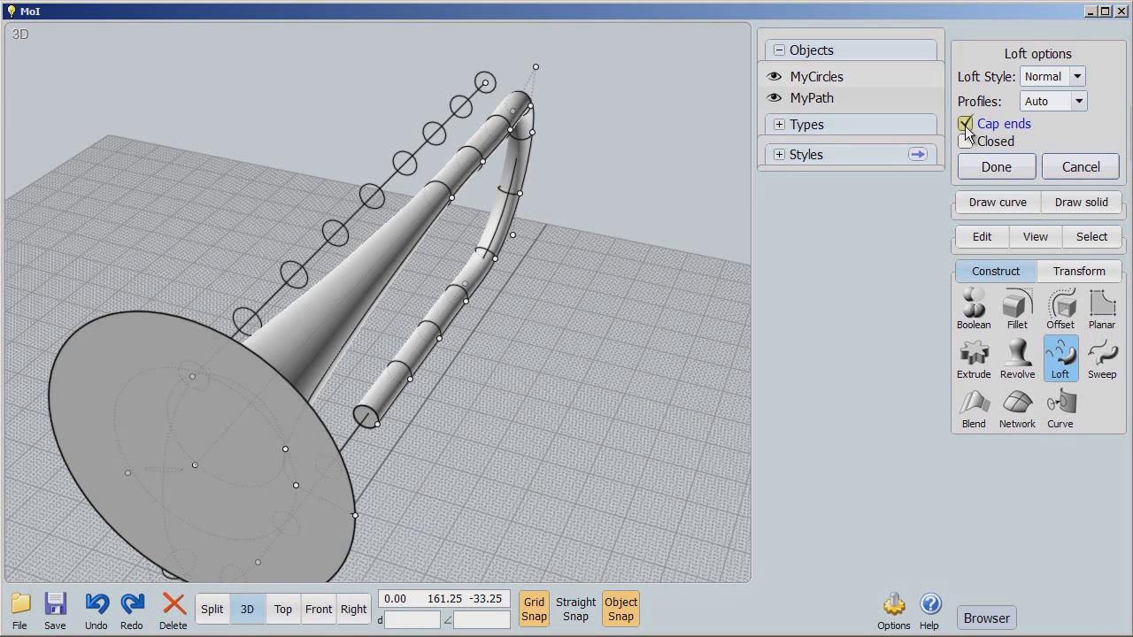
{"action": "left_click", "coordinate": [965, 125]}
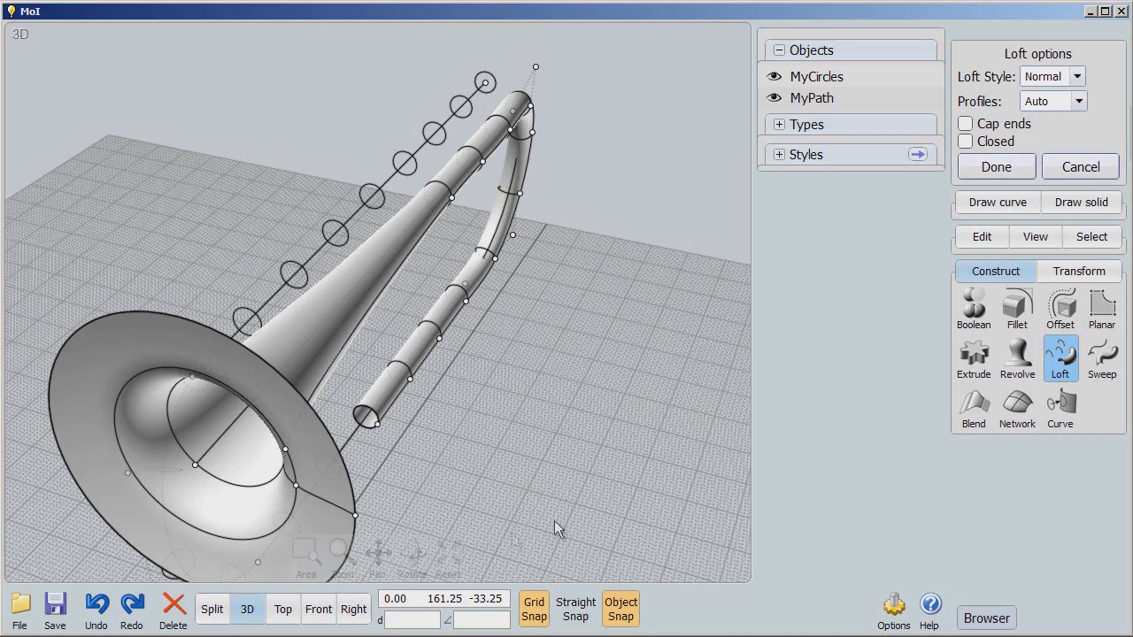
{"action": "left_click_drag", "start_coordinate": [413, 554], "coordinate": [677, 503]}
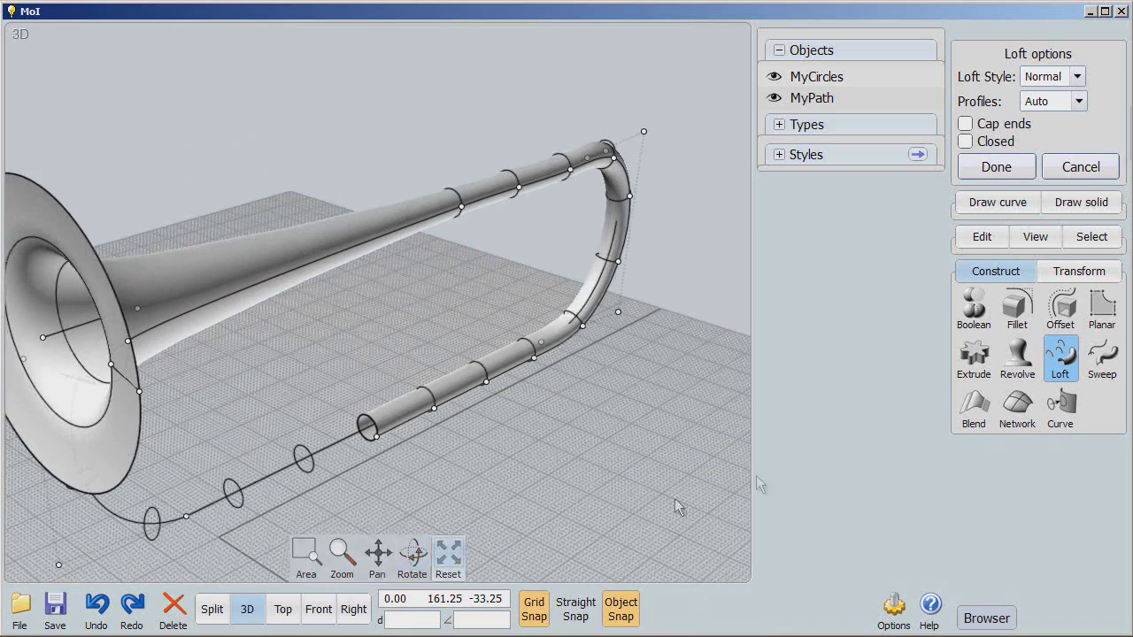
{"action": "left_click", "coordinate": [353, 609]}
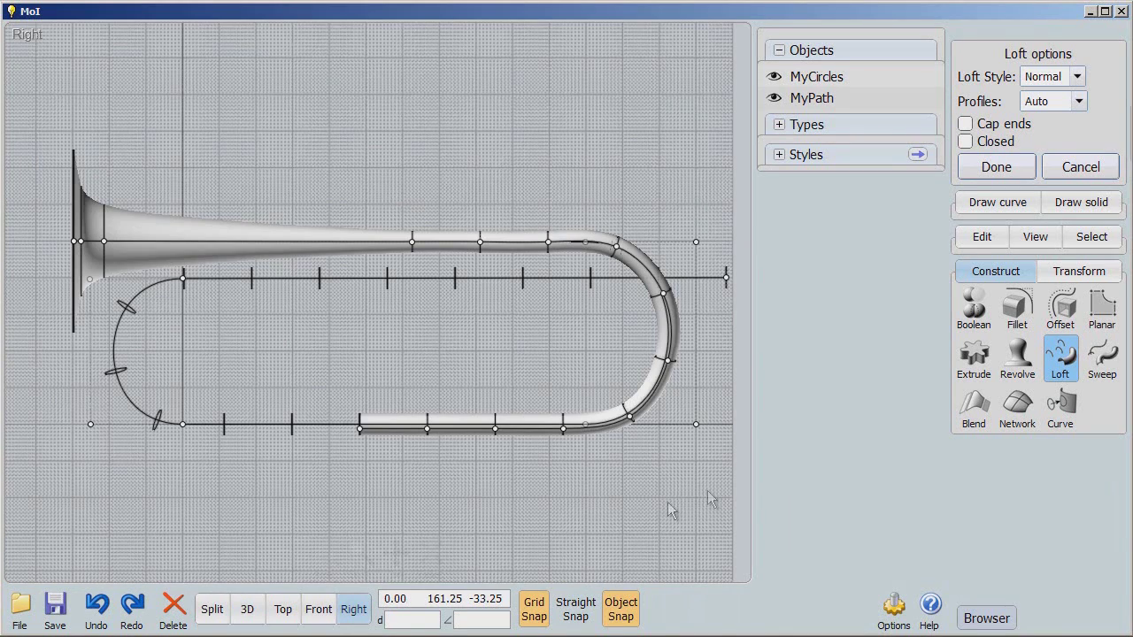
{"action": "left_click", "coordinate": [995, 167]}
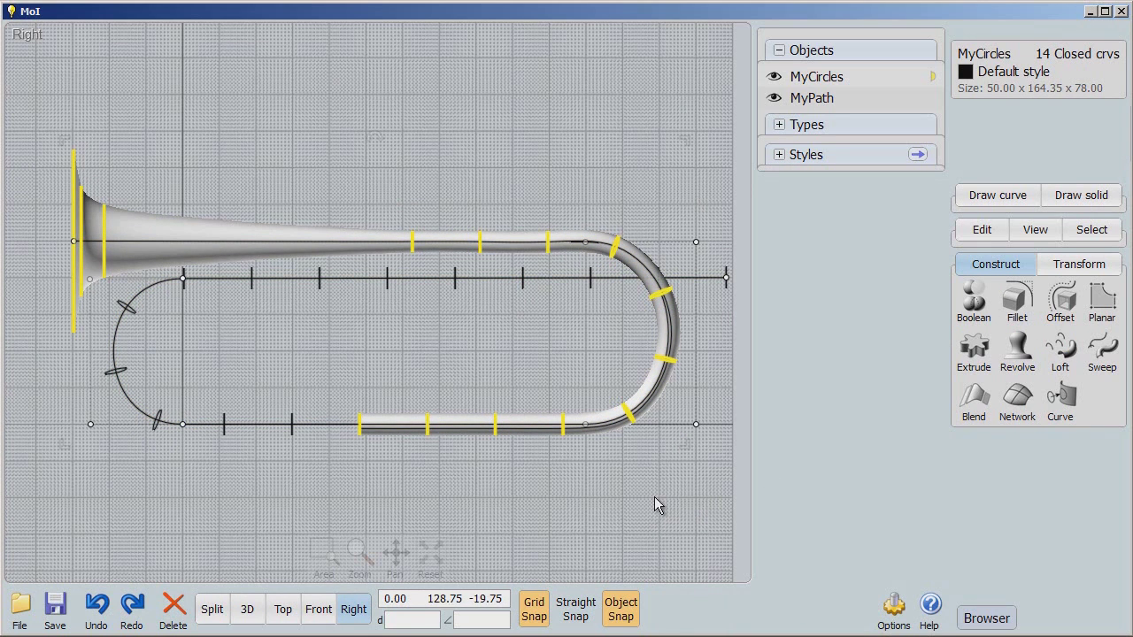
{"action": "left_click", "coordinate": [290, 493]}
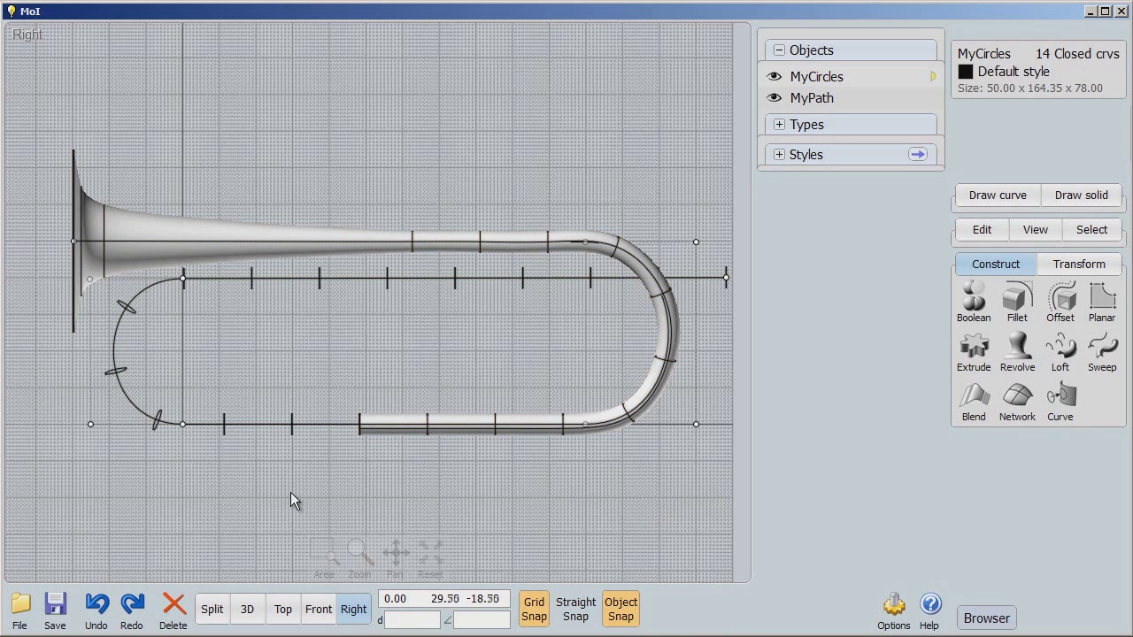
Array the circle at the free end of the path's middle straight segment into six items, spaced about 1.07 units inward along the path
{"action": "left_click", "coordinate": [727, 287]}
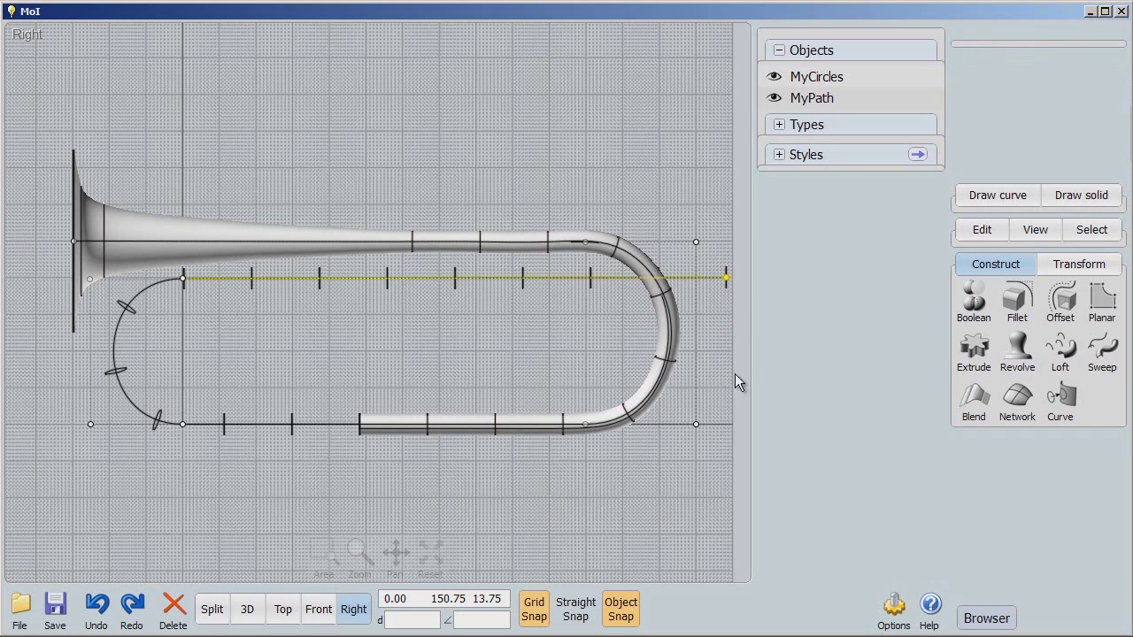
{"action": "left_click", "coordinate": [726, 297]}
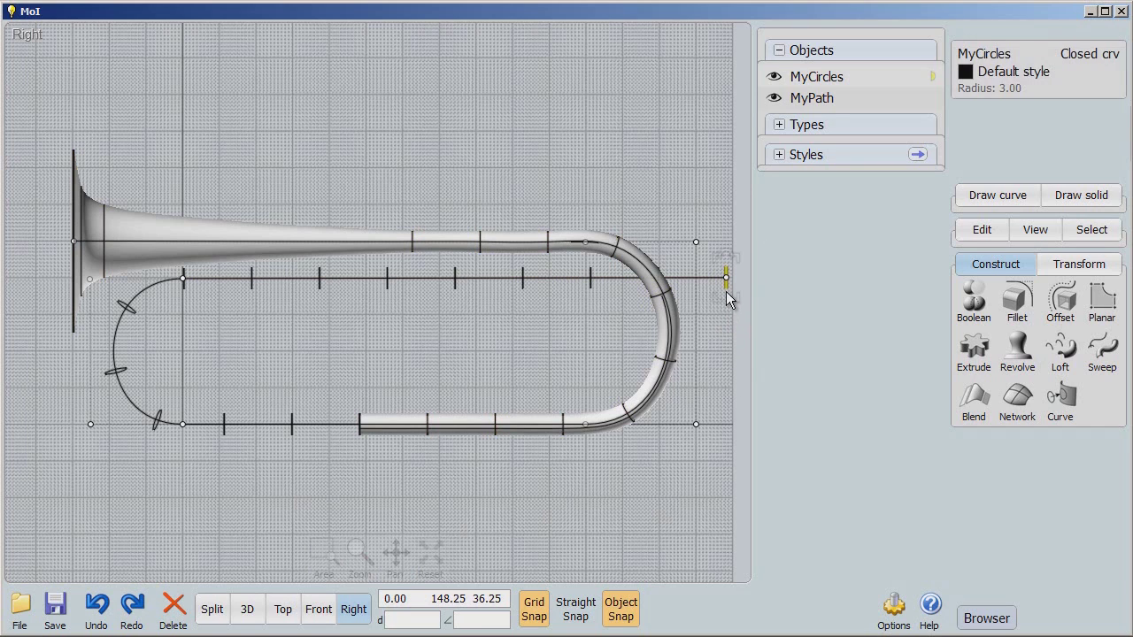
{"action": "mouse_move", "coordinate": [481, 523]}
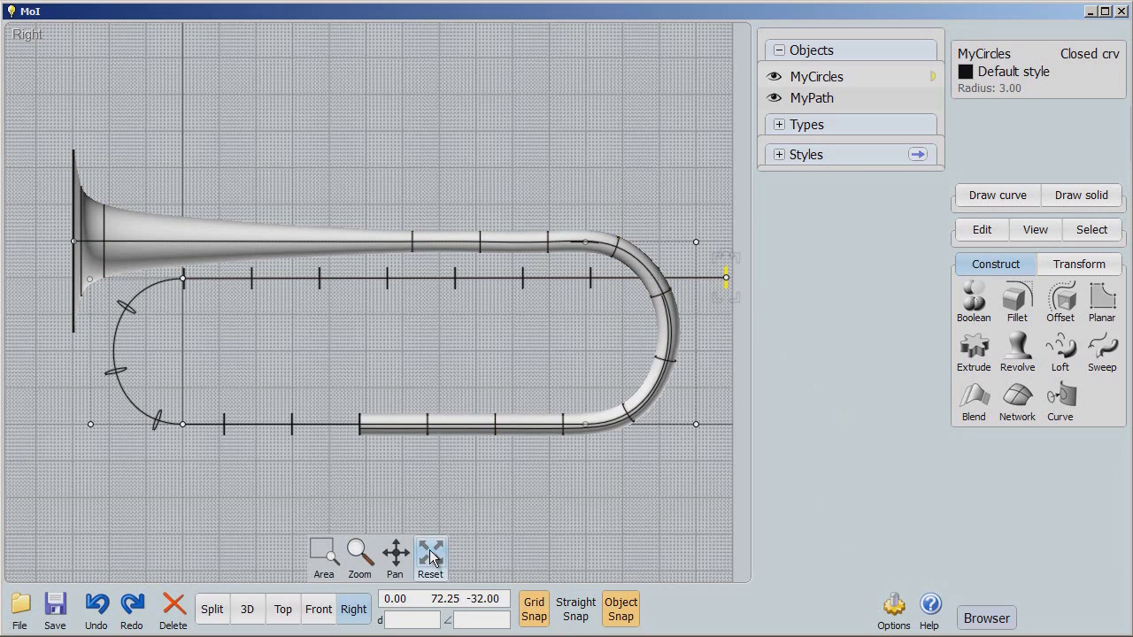
{"action": "right_click", "coordinate": [430, 556]}
{"action": "scroll", "coordinate": [258, 386], "scroll_direction": "down", "scroll_amount": 3}
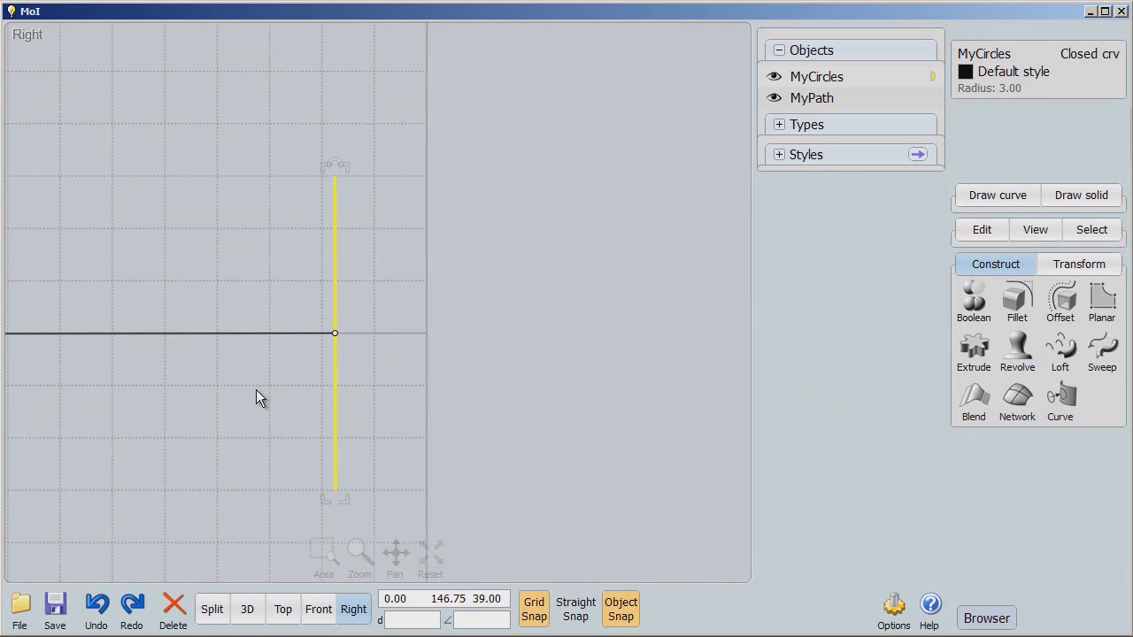
{"action": "left_click", "coordinate": [1080, 265]}
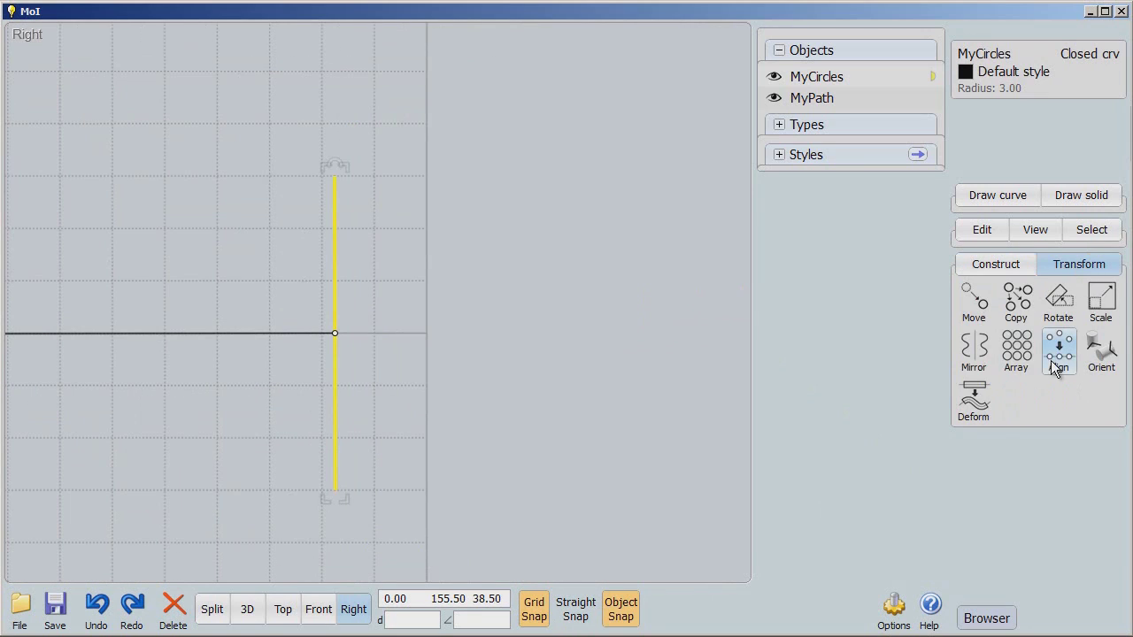
{"action": "left_click", "coordinate": [1022, 355]}
{"action": "left_click", "coordinate": [1018, 357]}
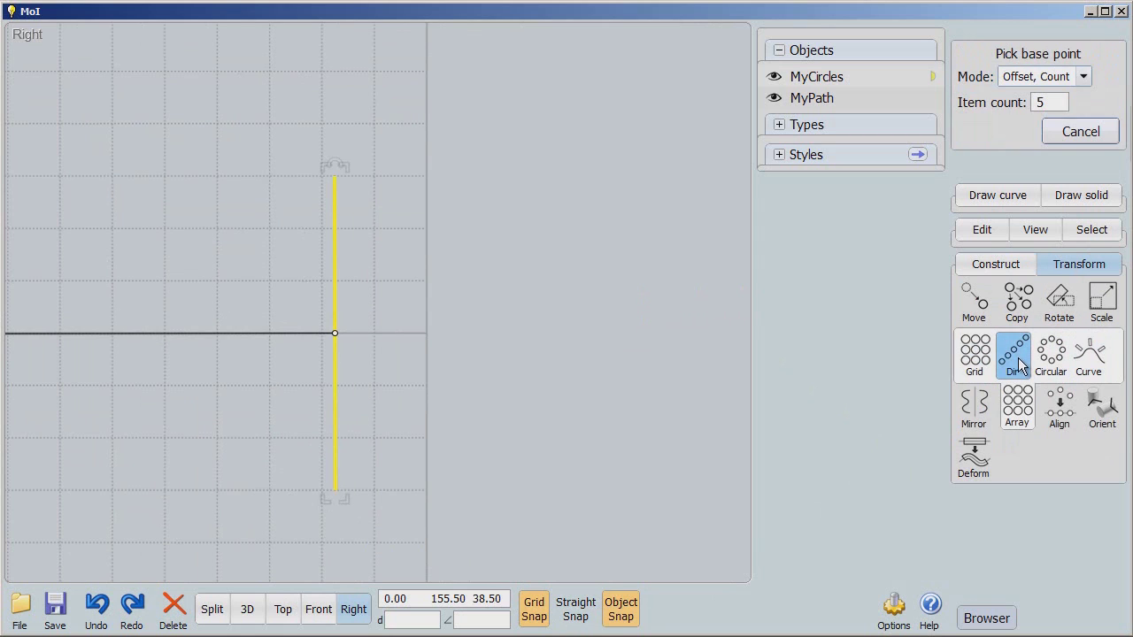
{"action": "left_click", "coordinate": [336, 334]}
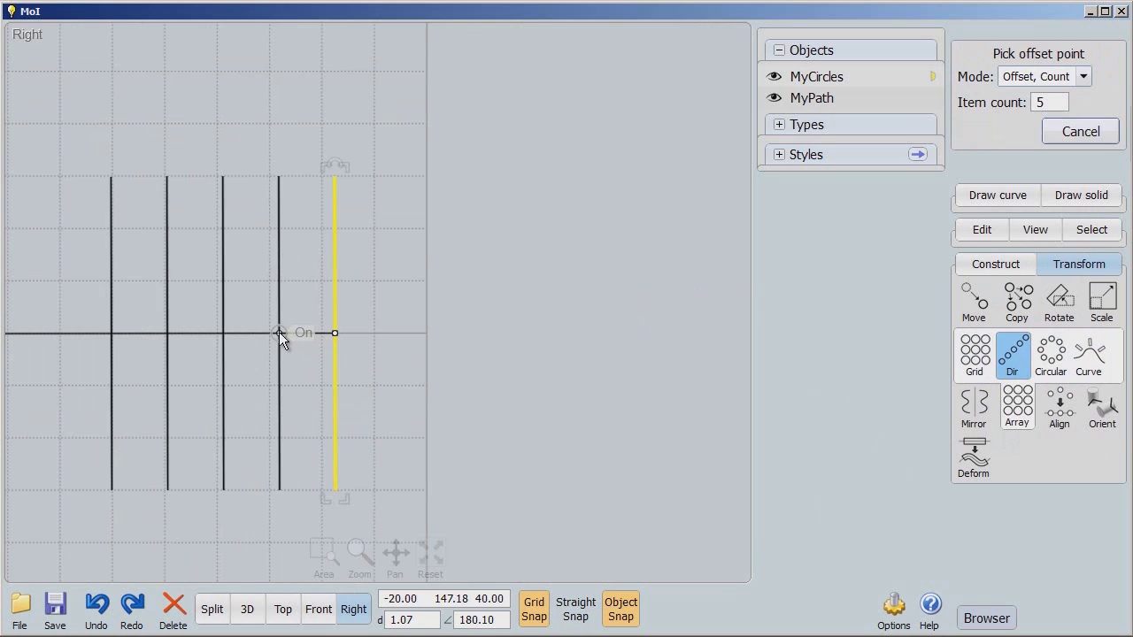
{"action": "left_click", "coordinate": [1048, 102]}
{"action": "type", "text": "6"}
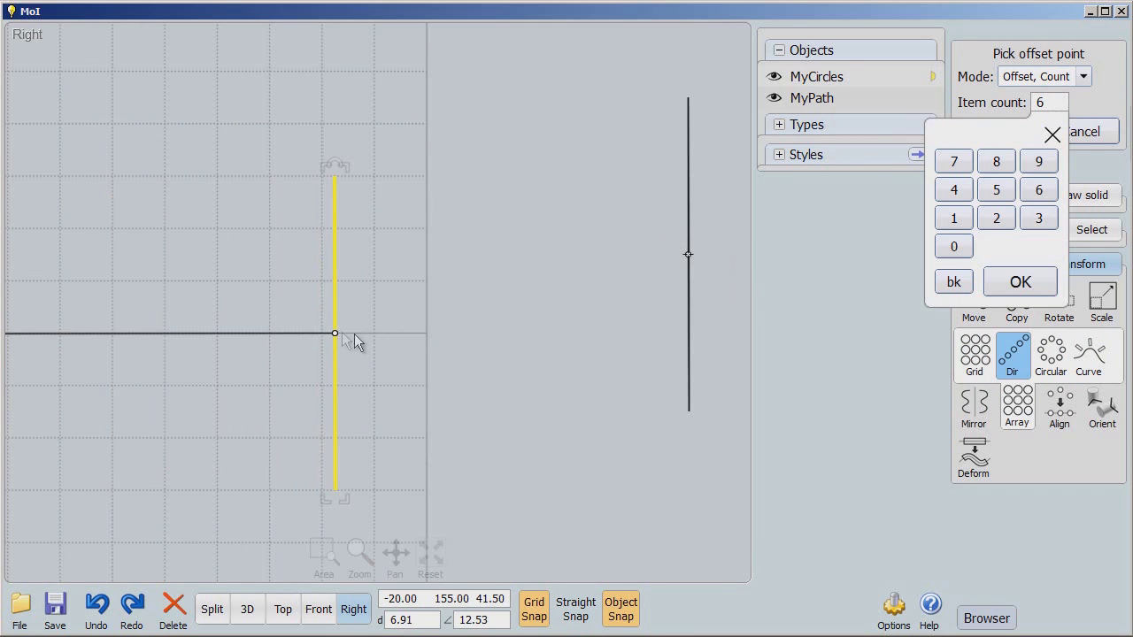
{"action": "left_click", "coordinate": [1018, 283]}
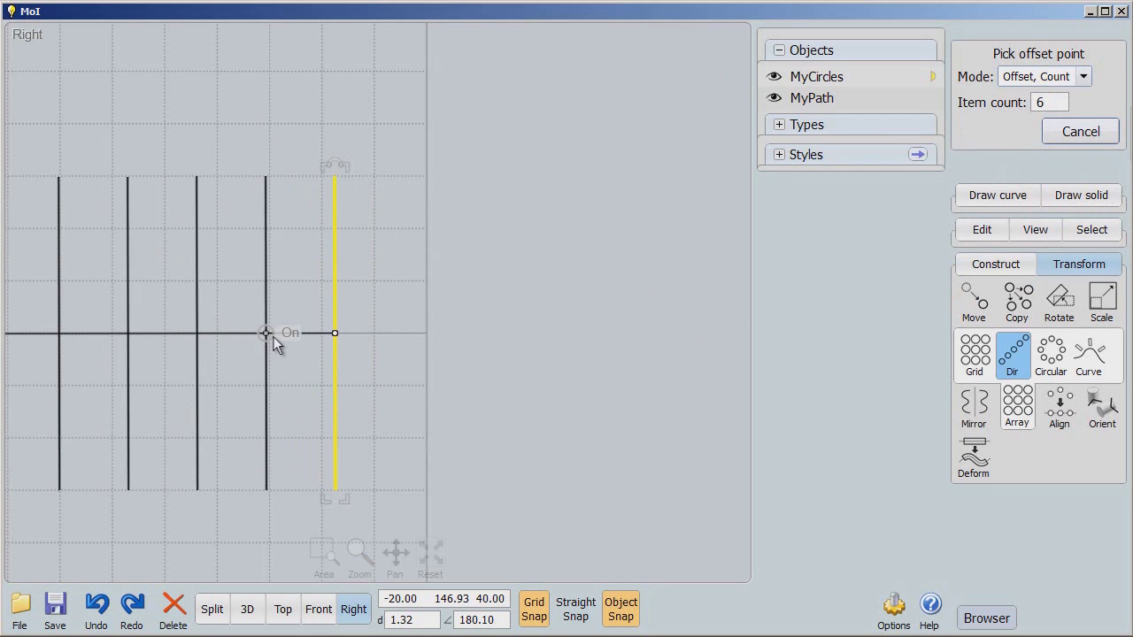
{"action": "left_click", "coordinate": [280, 334]}
{"action": "left_click", "coordinate": [376, 313]}
Set the radius of the outermost arrayed circle, at the path's end point, to 7
{"action": "left_click", "coordinate": [281, 211]}
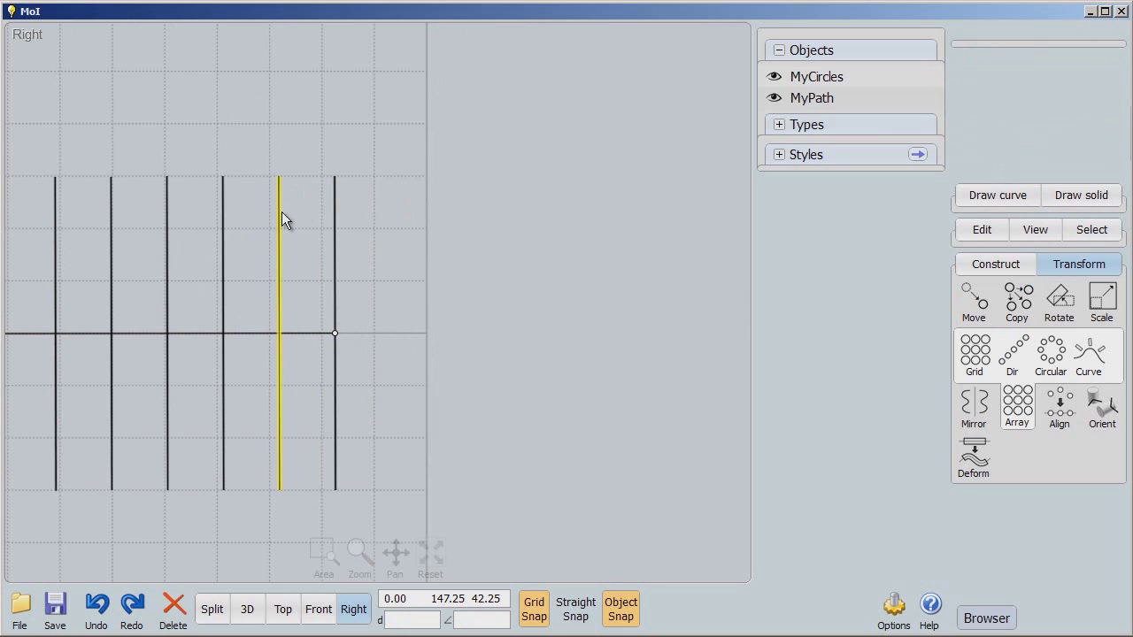
{"action": "left_click", "coordinate": [332, 216]}
{"action": "left_click", "coordinate": [368, 191]}
{"action": "left_click", "coordinate": [336, 209]}
{"action": "left_click", "coordinate": [1010, 89]}
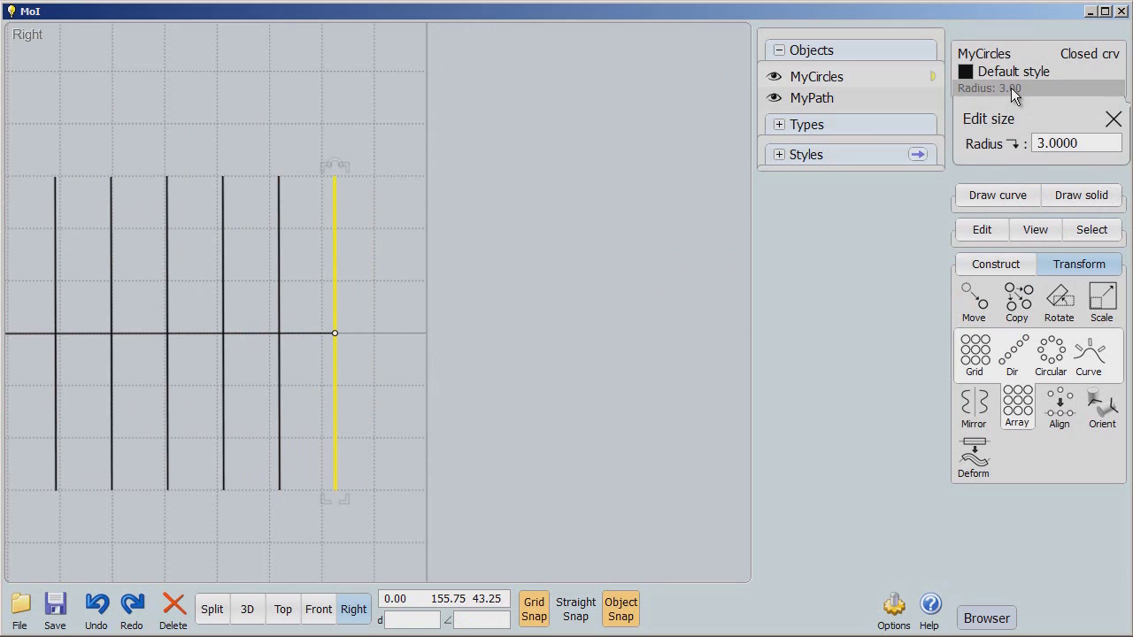
{"action": "type", "text": "7"}
{"action": "key", "text": "Return"}
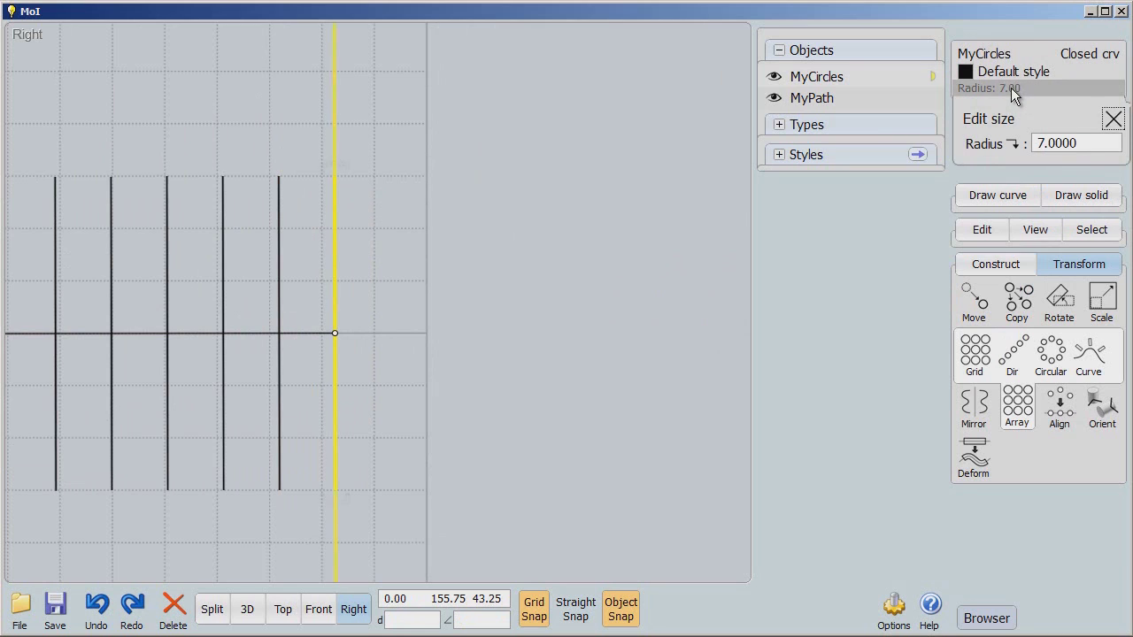
Set the radius of the second circle from the path's end point to 8
{"action": "left_click", "coordinate": [282, 255]}
{"action": "left_click", "coordinate": [301, 250]}
{"action": "left_click", "coordinate": [280, 254]}
{"action": "left_click", "coordinate": [1014, 91]}
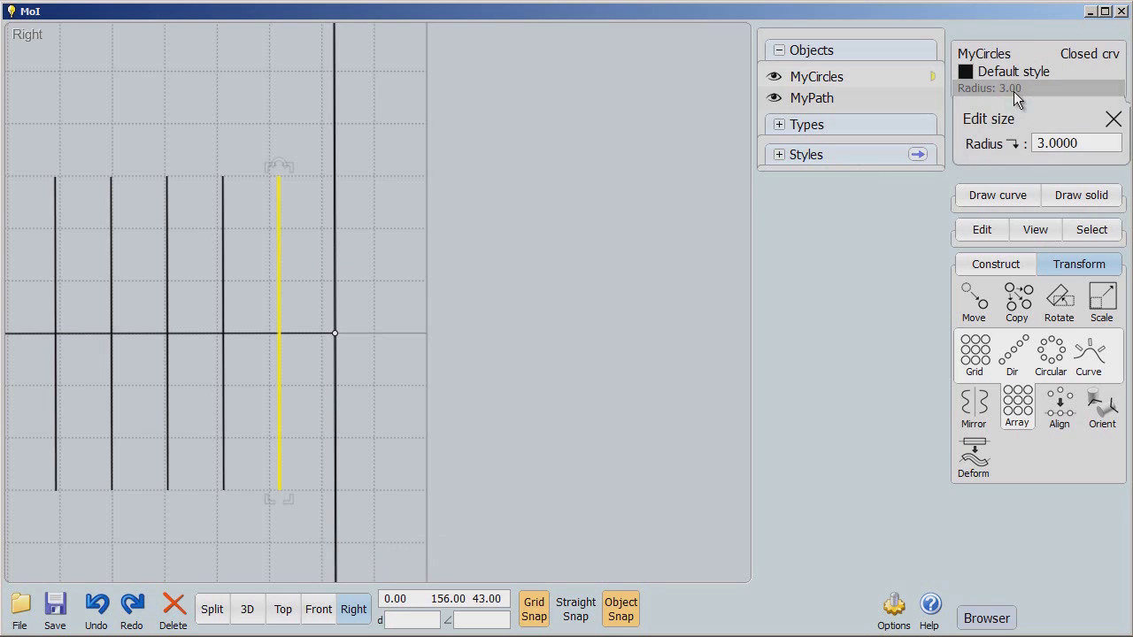
{"action": "type", "text": "8"}
{"action": "key", "text": "Return"}
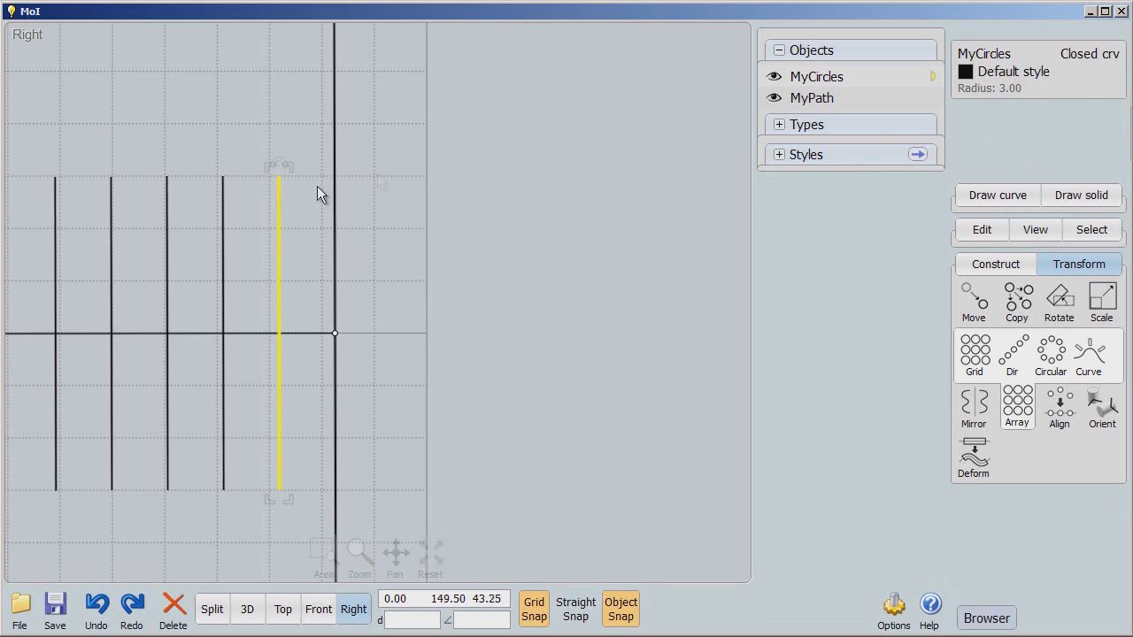
{"action": "left_click", "coordinate": [1003, 92]}
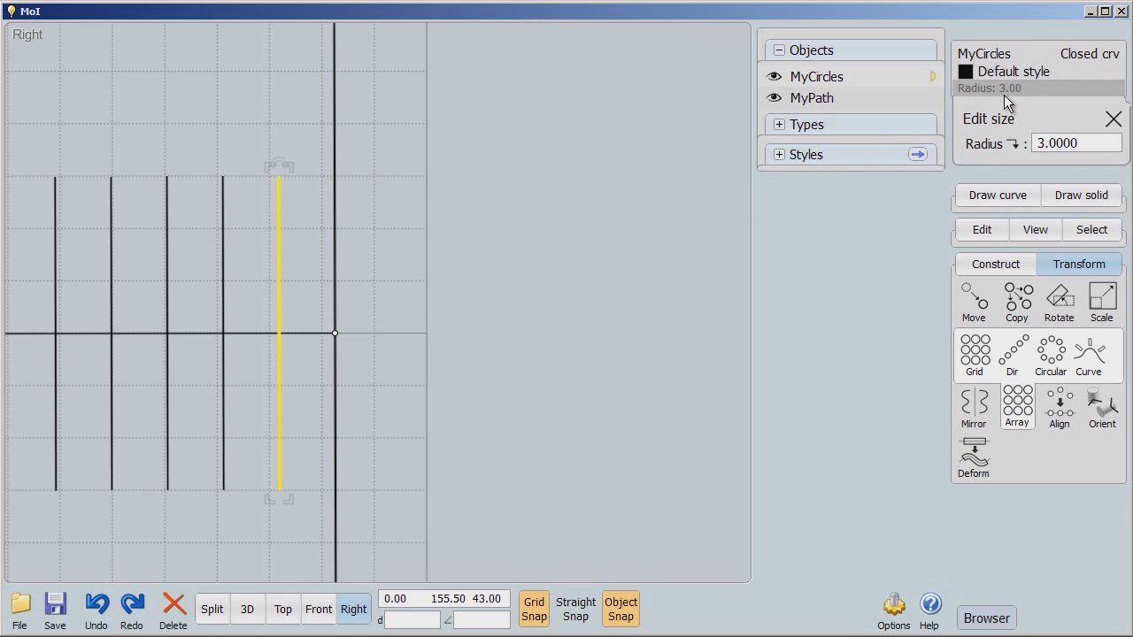
{"action": "type", "text": "8"}
{"action": "key", "text": "Return"}
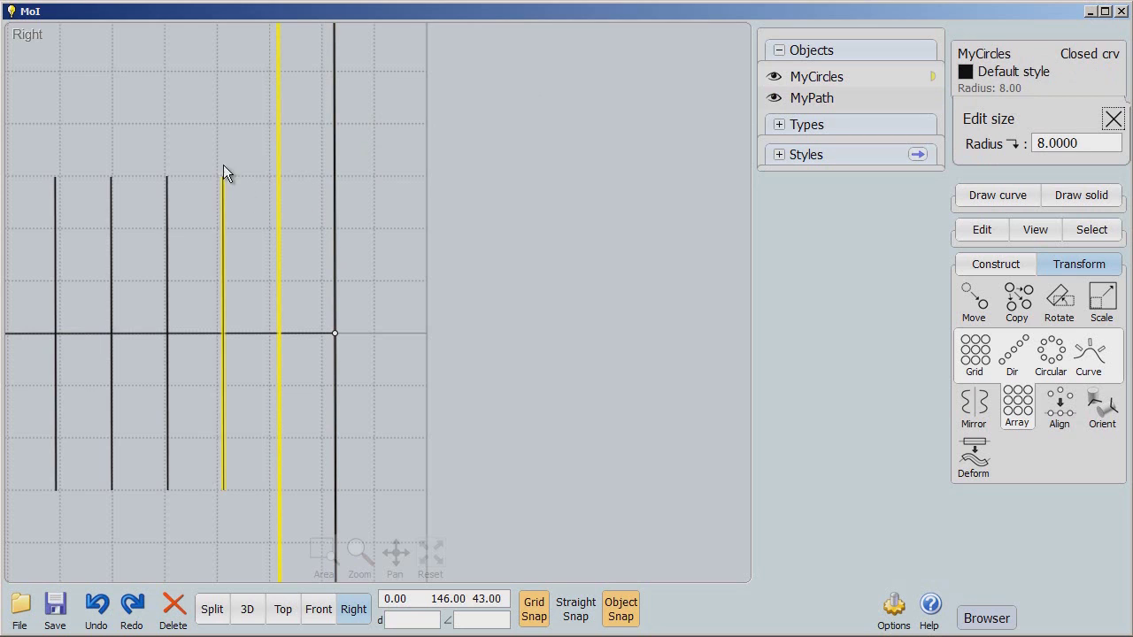
Set the radius of the third circle from the path's end point to 8
{"action": "left_click", "coordinate": [221, 204]}
{"action": "left_click", "coordinate": [222, 155]}
{"action": "left_click", "coordinate": [225, 202]}
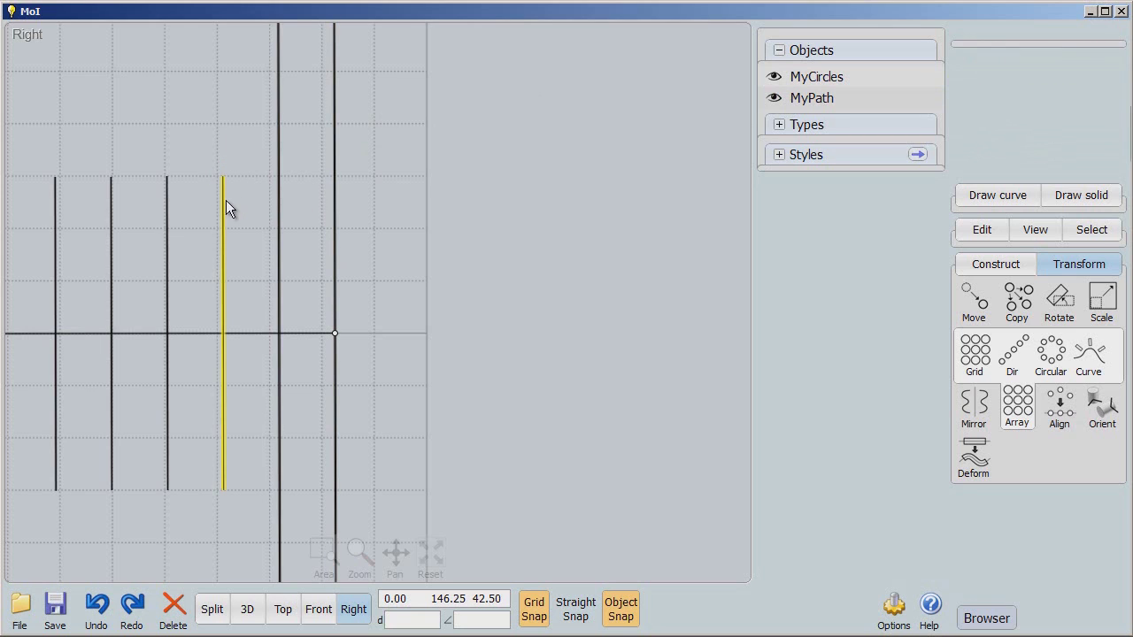
{"action": "left_click", "coordinate": [1015, 94]}
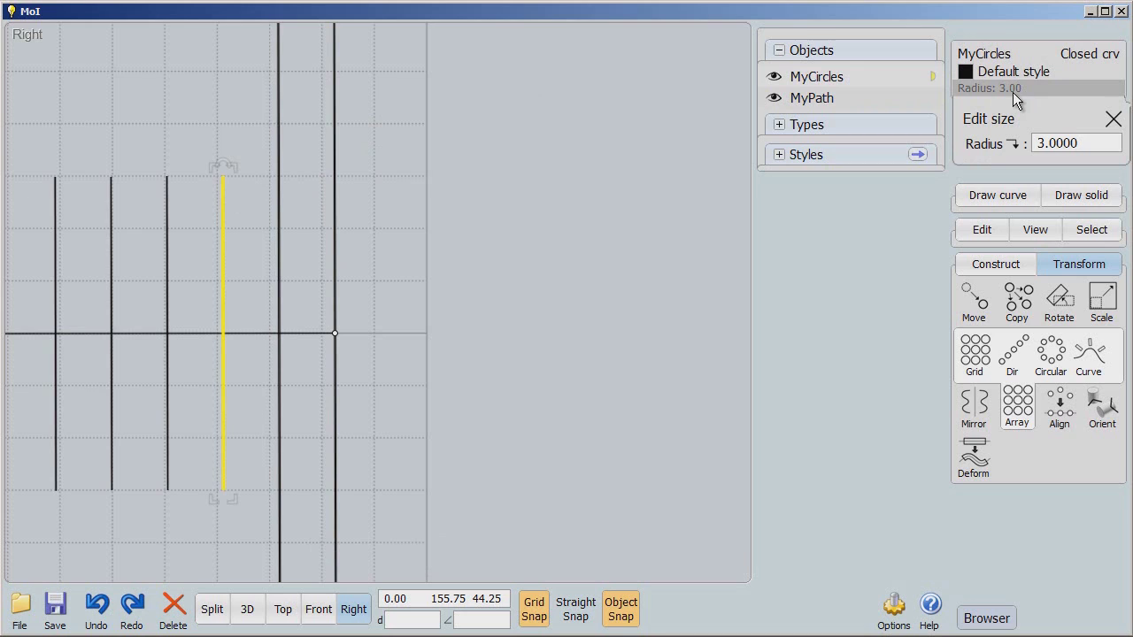
{"action": "type", "text": "8"}
{"action": "key", "text": "Return"}
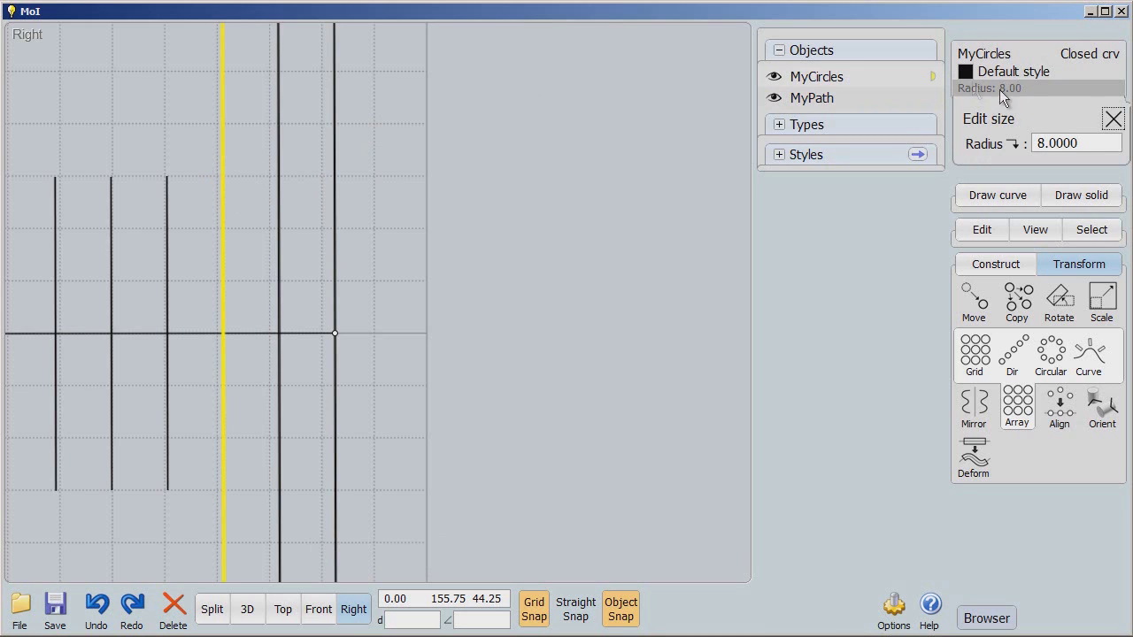
Set the radius of the fourth circle from the path's end point to 6 and select the fifth circle
{"action": "left_click", "coordinate": [172, 106]}
{"action": "left_click", "coordinate": [166, 185]}
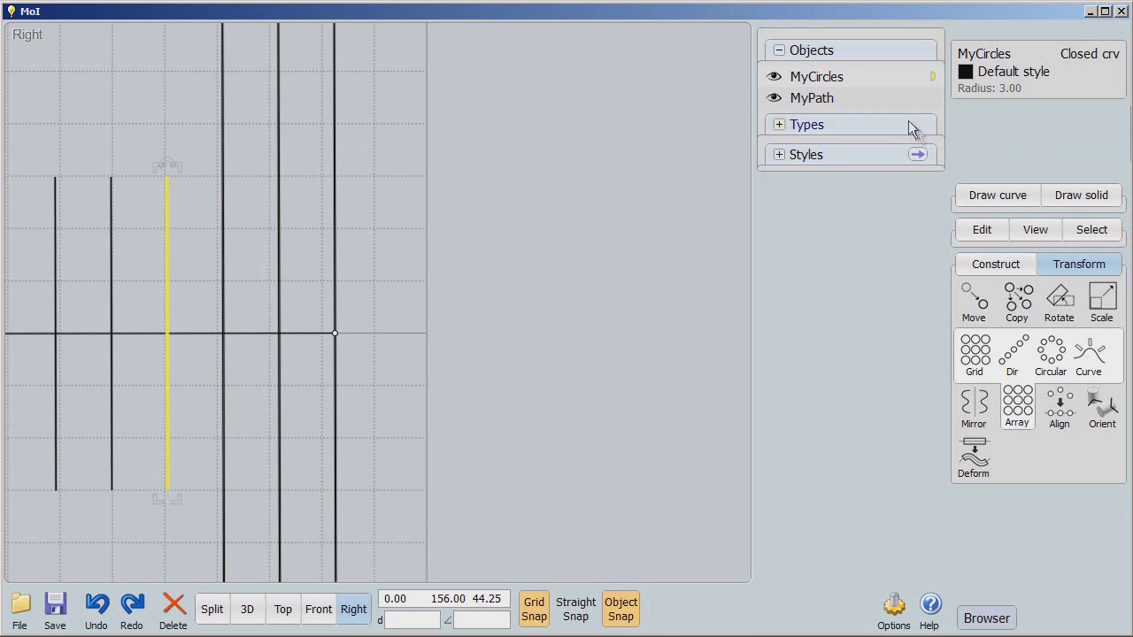
{"action": "left_click", "coordinate": [1014, 94]}
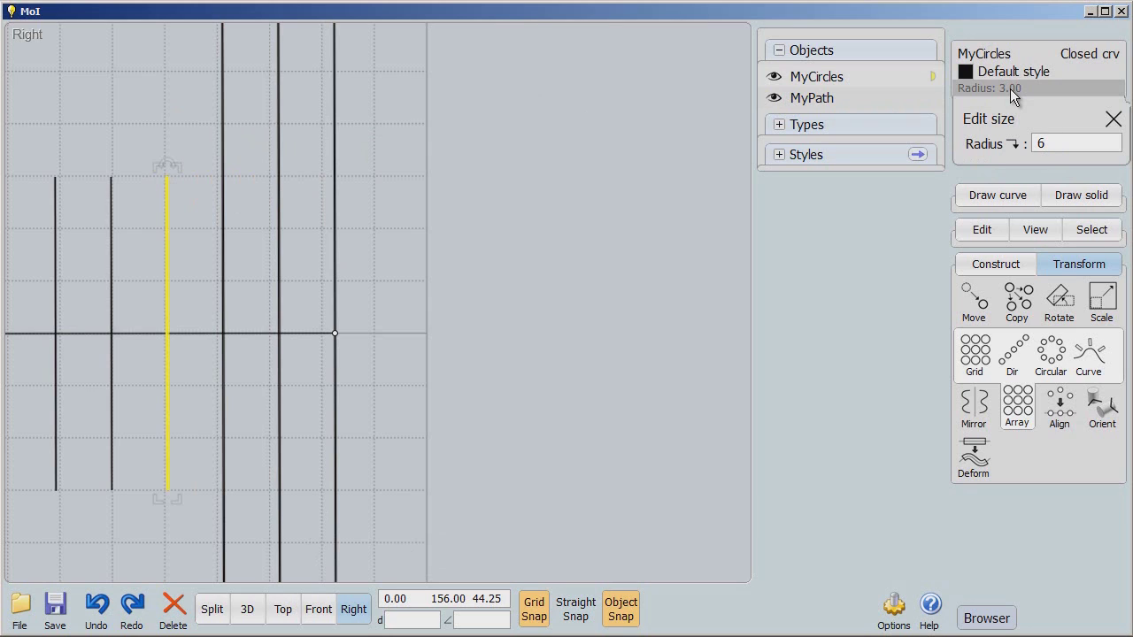
{"action": "key", "text": "Return"}
{"action": "left_click", "coordinate": [71, 110]}
{"action": "left_click", "coordinate": [112, 201]}
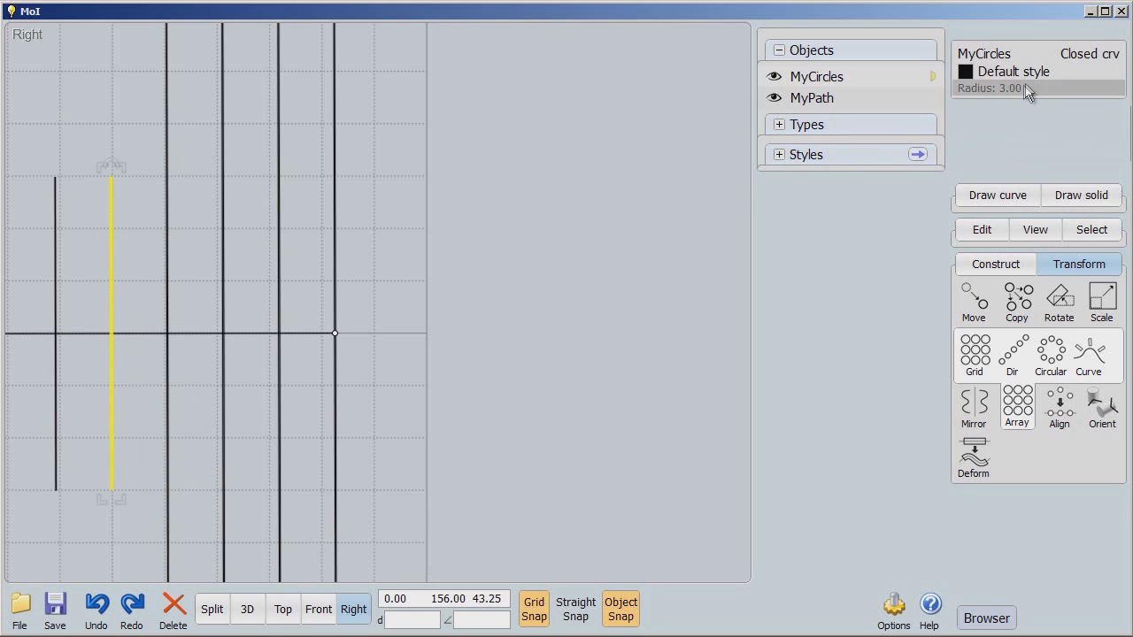
{"action": "left_click", "coordinate": [1024, 88]}
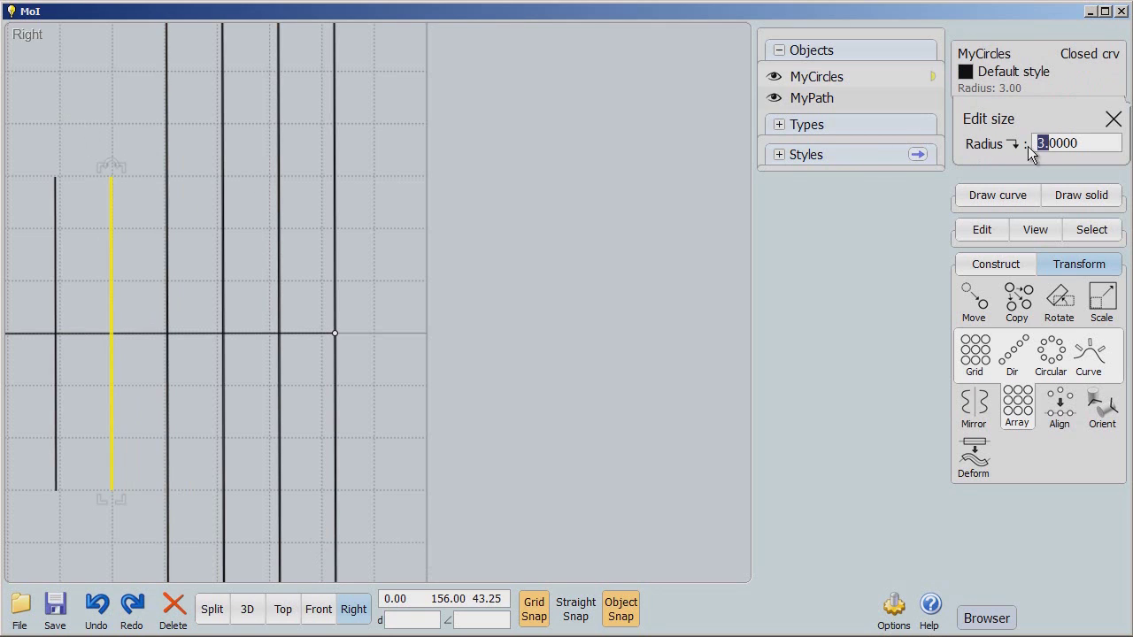
{"action": "type", "text": "6"}
{"action": "key", "text": "Return"}
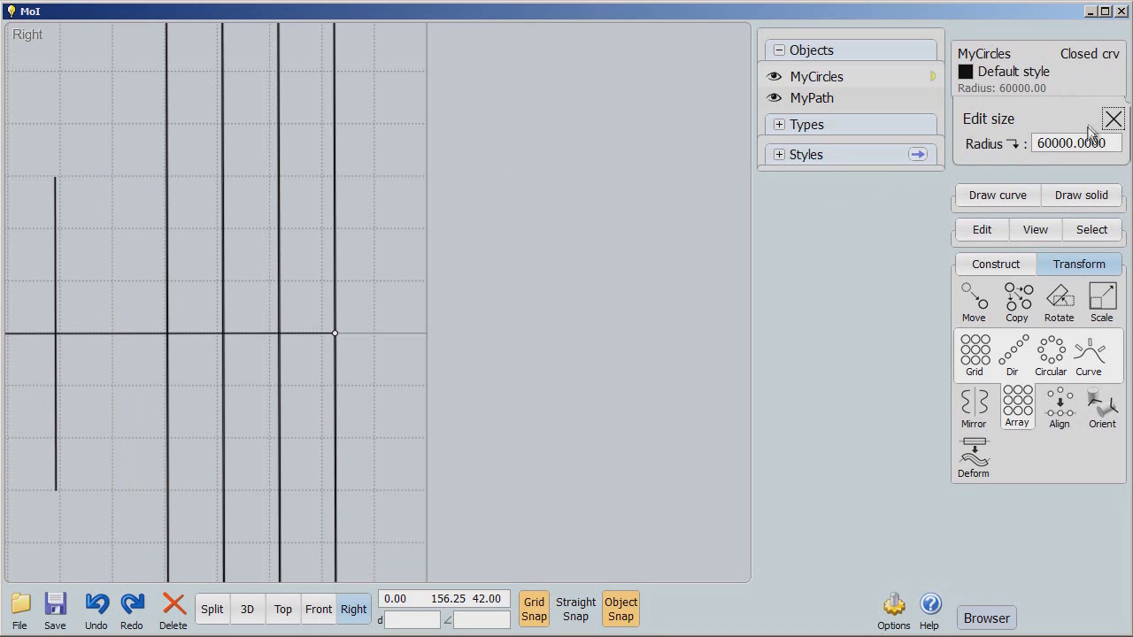
{"action": "left_click", "coordinate": [85, 609]}
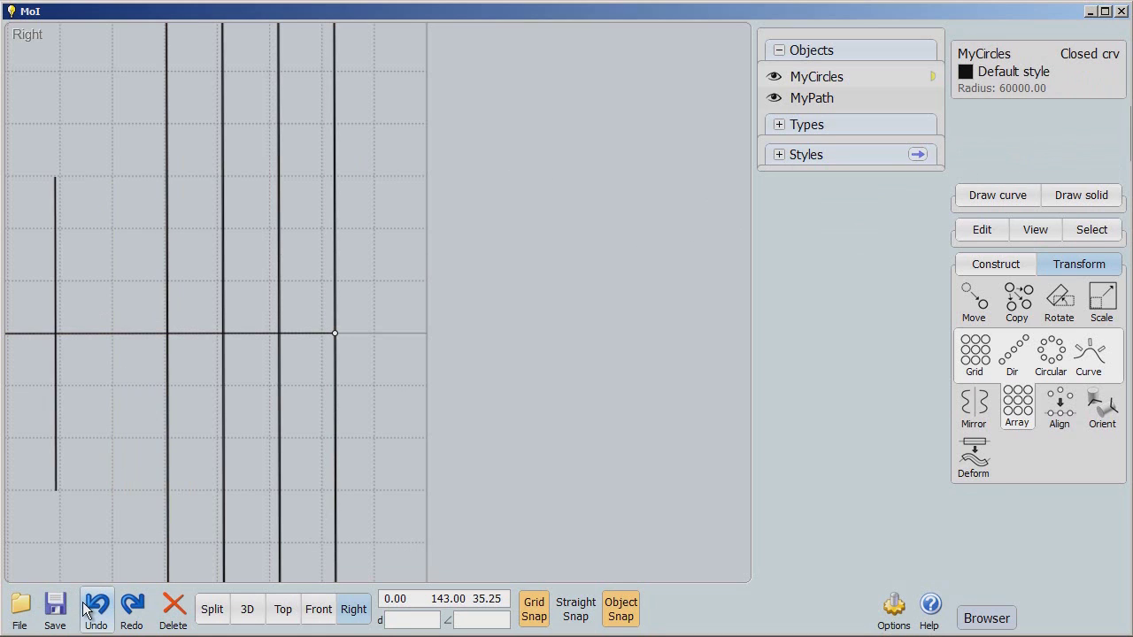
{"action": "left_click", "coordinate": [86, 609]}
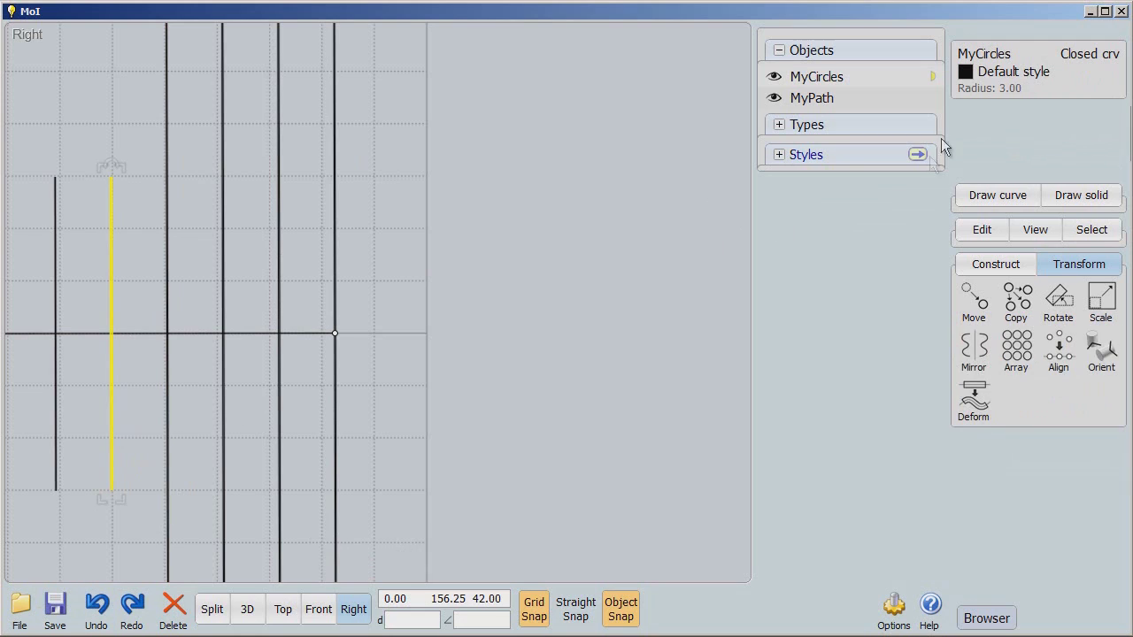
Set the radius of the selected fifth circle from the path's end point to 6, and deselect it
{"action": "left_click", "coordinate": [1029, 89]}
{"action": "type", "text": "6"}
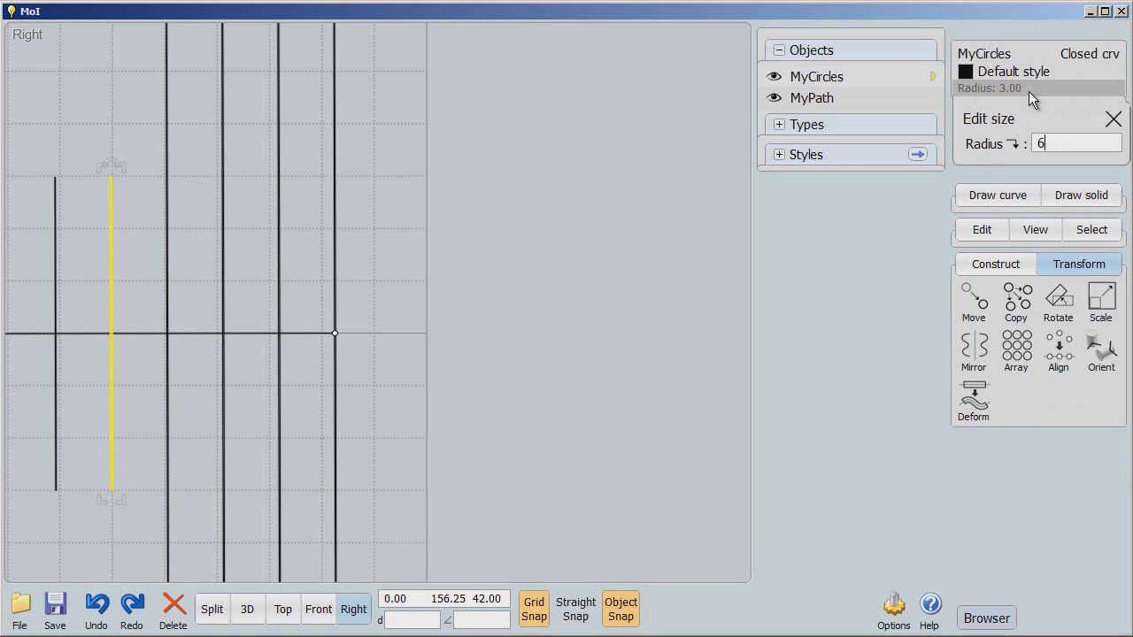
{"action": "key", "text": "Return"}
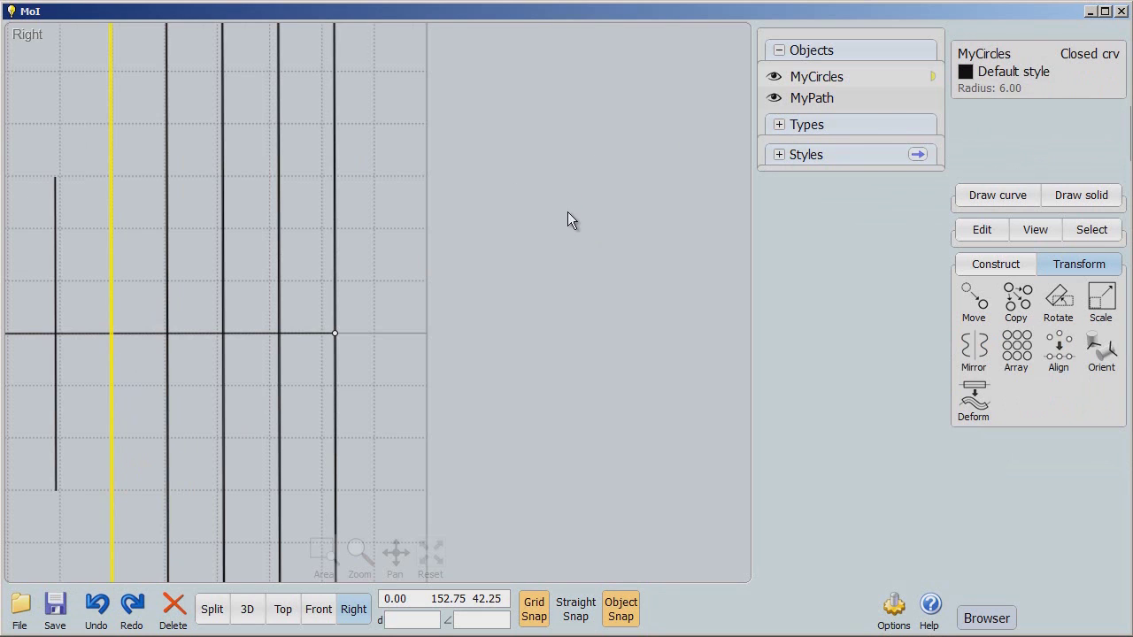
{"action": "scroll", "coordinate": [568, 218], "scroll_direction": "down", "scroll_amount": 2}
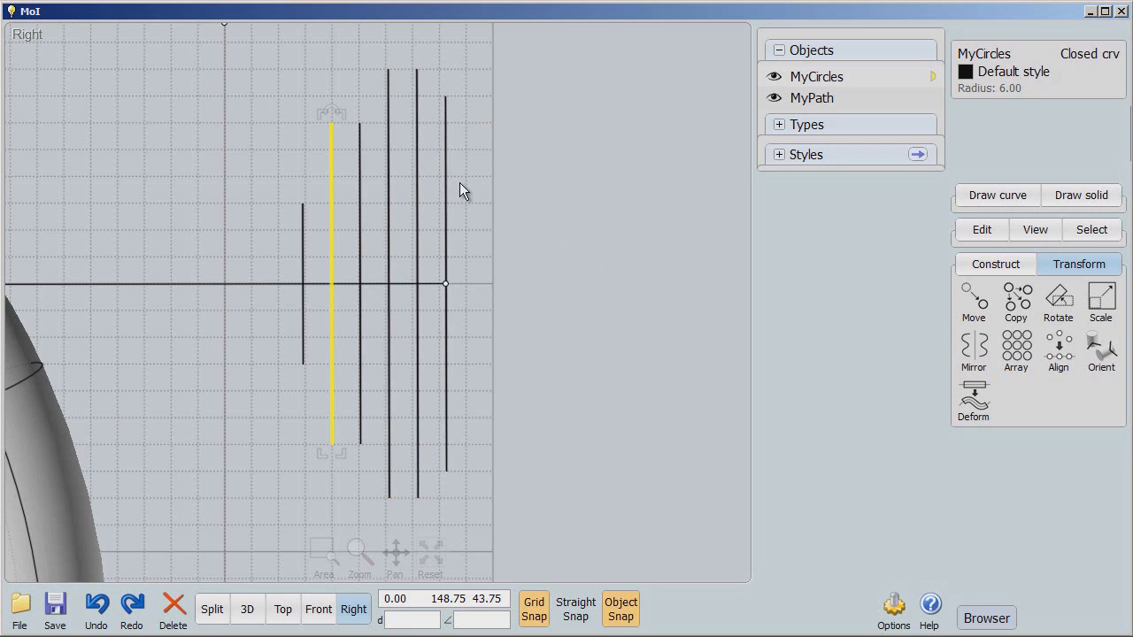
{"action": "left_click", "coordinate": [498, 256]}
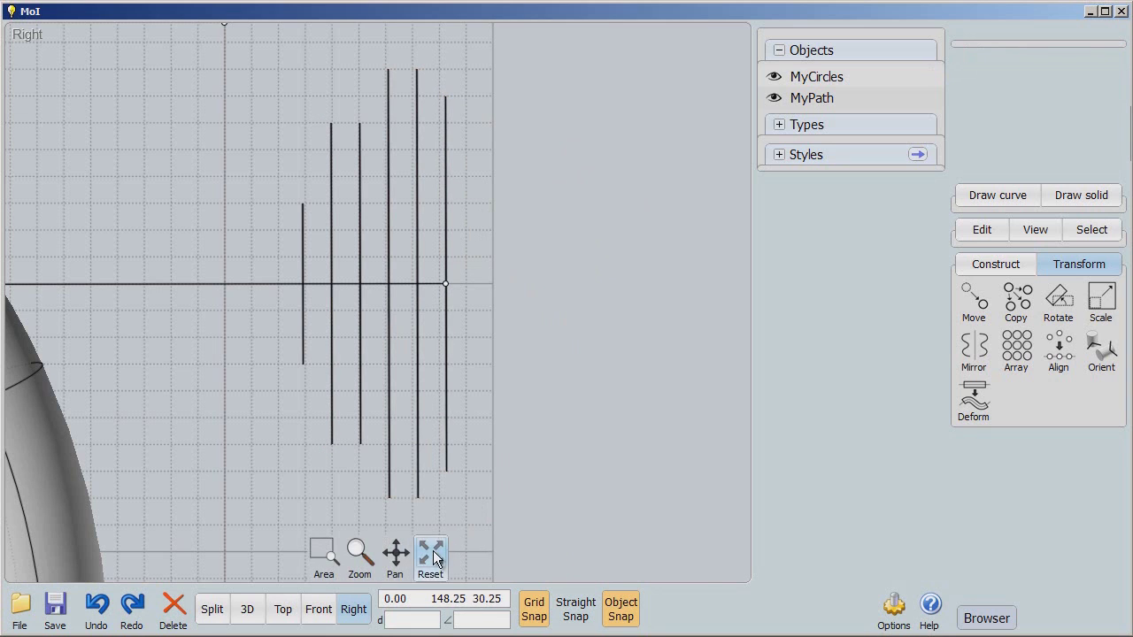
Select the profile circles from the open end of the lofted tube, around the unlofted bend, and onto the straight run toward the mouthpiece
{"action": "left_click", "coordinate": [433, 555]}
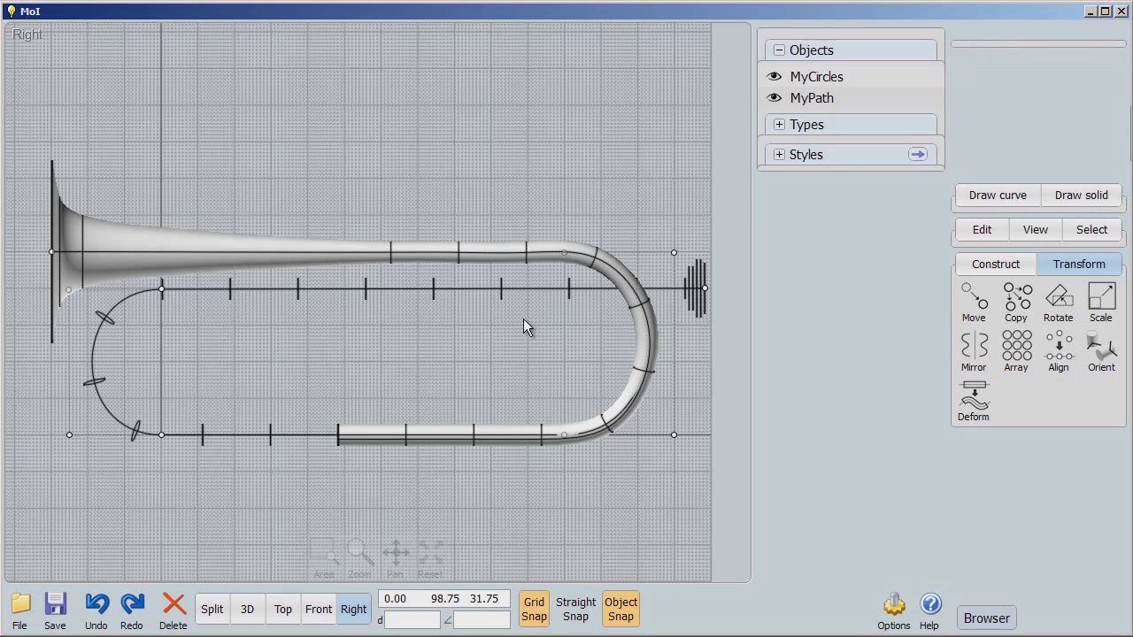
{"action": "left_click", "coordinate": [336, 444]}
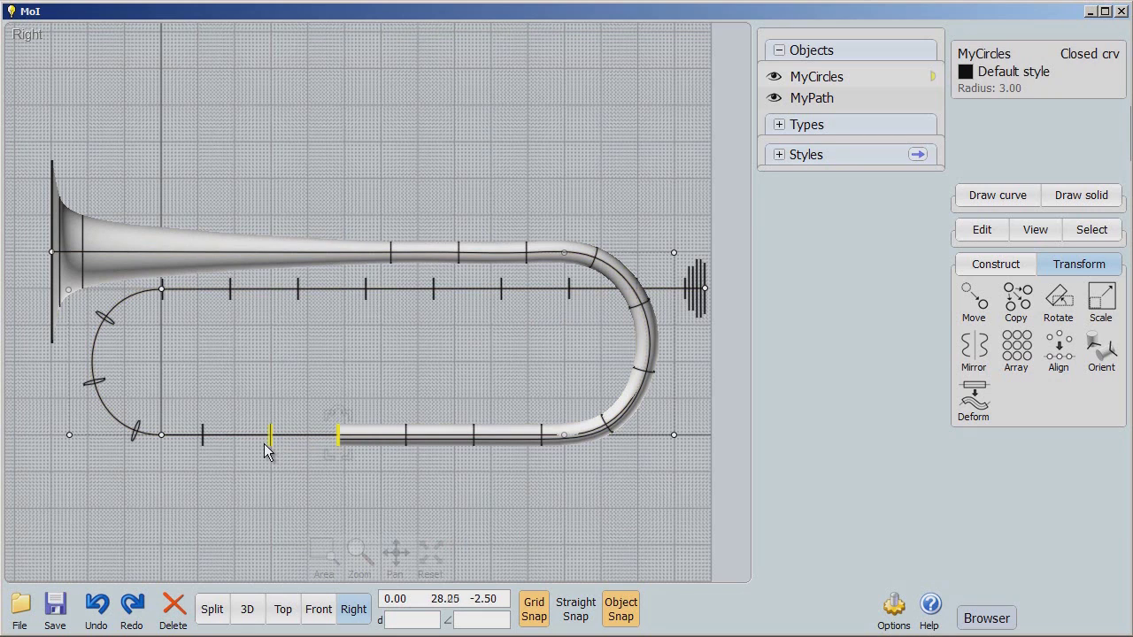
{"action": "left_click", "coordinate": [270, 446]}
{"action": "left_click", "coordinate": [203, 445]}
{"action": "left_click", "coordinate": [130, 445]}
{"action": "left_click", "coordinate": [92, 383]}
{"action": "left_click", "coordinate": [163, 301]}
{"action": "left_click", "coordinate": [232, 301]}
{"action": "left_click", "coordinate": [298, 306]}
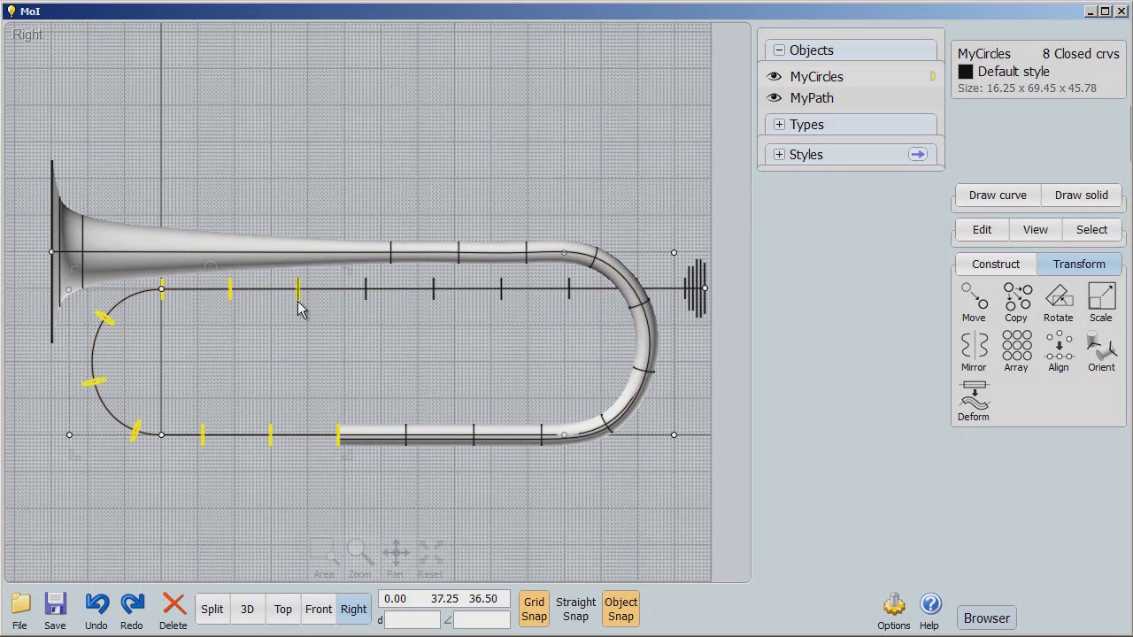
Add the remaining small circles along the straight run before the mouthpiece to the selection
{"action": "left_click", "coordinate": [432, 307]}
{"action": "left_click", "coordinate": [505, 306]}
{"action": "left_click", "coordinate": [568, 306]}
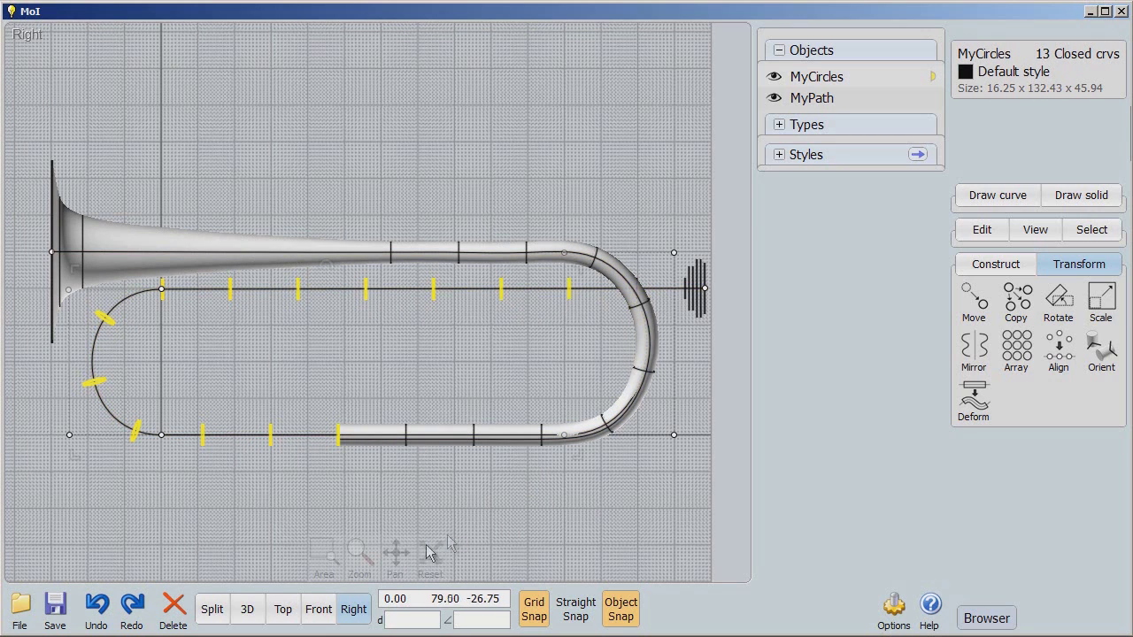
{"action": "left_click", "coordinate": [637, 289]}
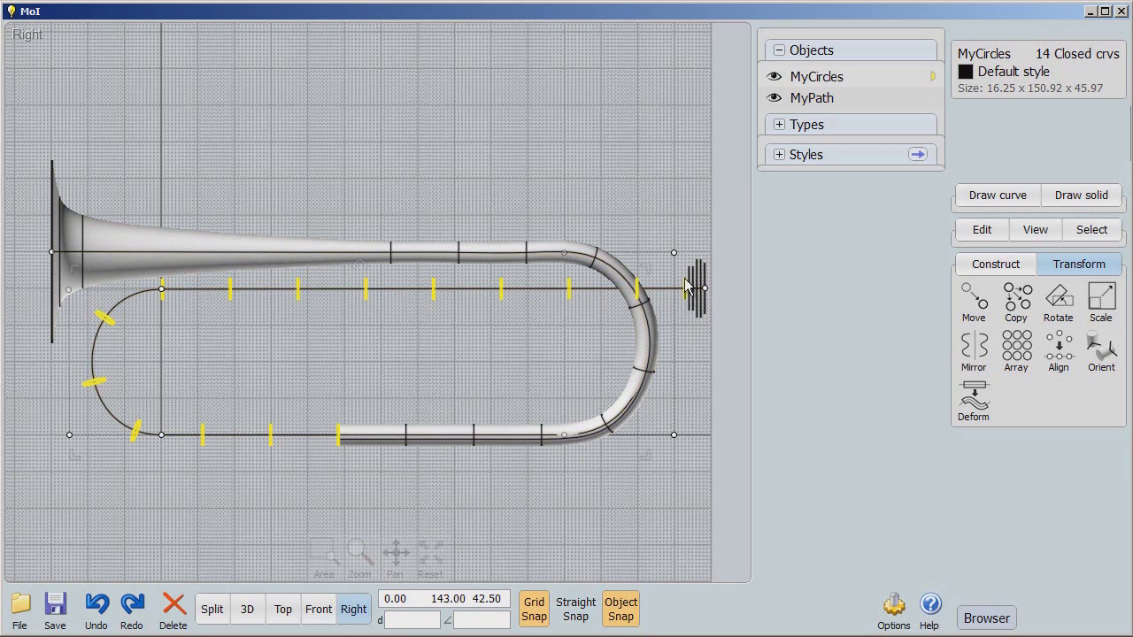
Add all six closely spaced mouthpiece circles, up to the end point of the path, to the selection
{"action": "left_click", "coordinate": [687, 287]}
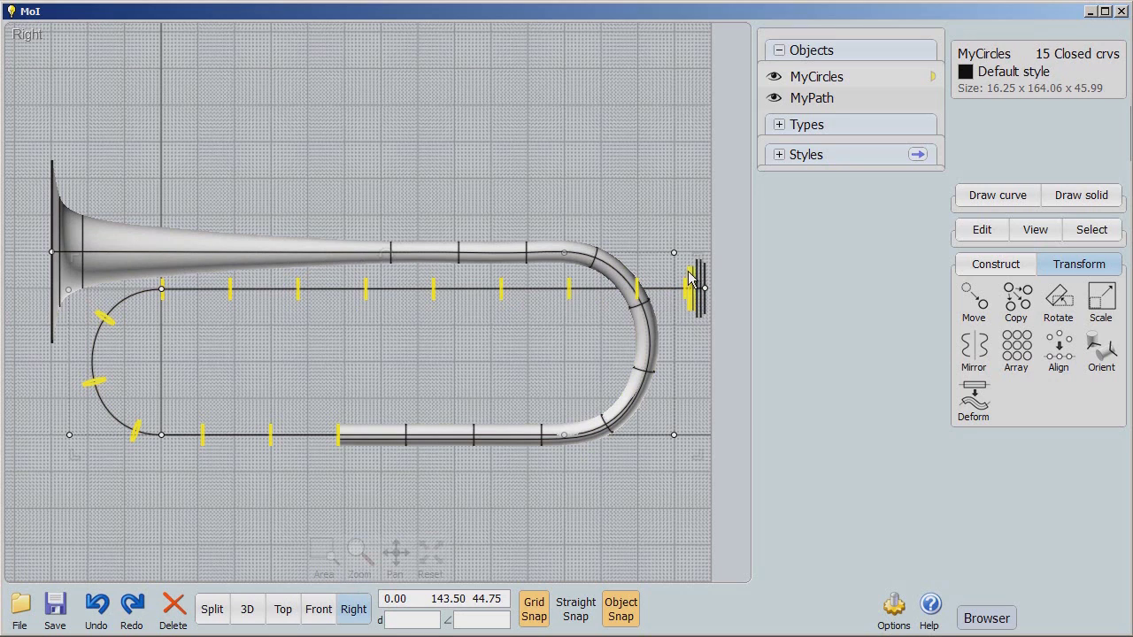
{"action": "left_click", "coordinate": [698, 283]}
{"action": "scroll", "coordinate": [646, 277], "scroll_direction": "up", "scroll_amount": 2}
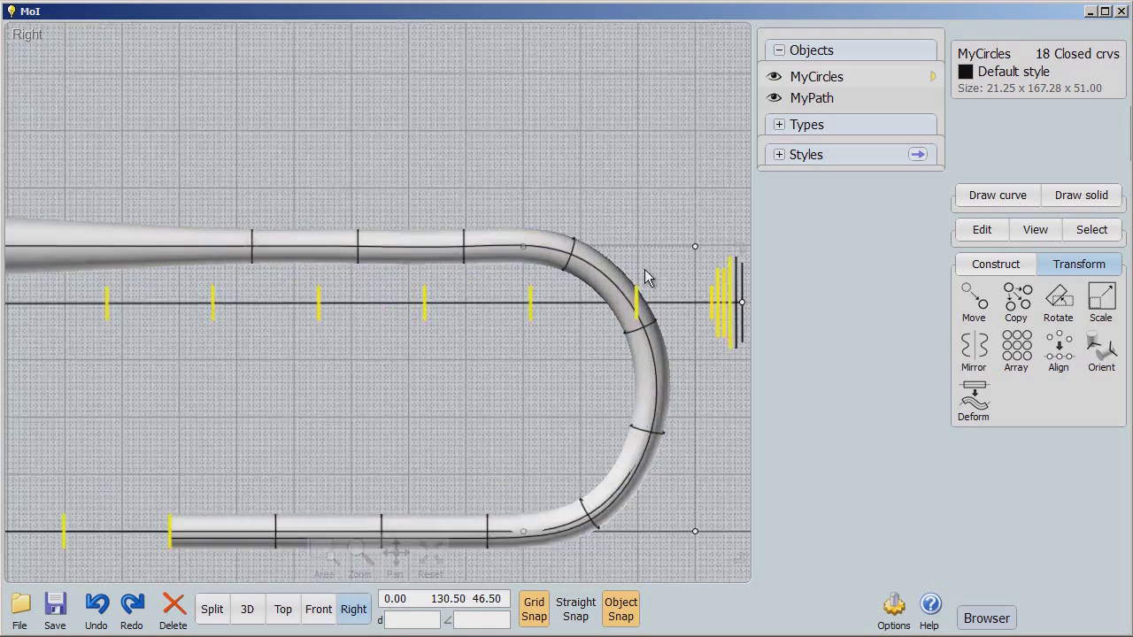
{"action": "scroll", "coordinate": [646, 277], "scroll_direction": "up", "scroll_amount": 2}
{"action": "left_click_drag", "start_coordinate": [395, 554], "coordinate": [457, 571]}
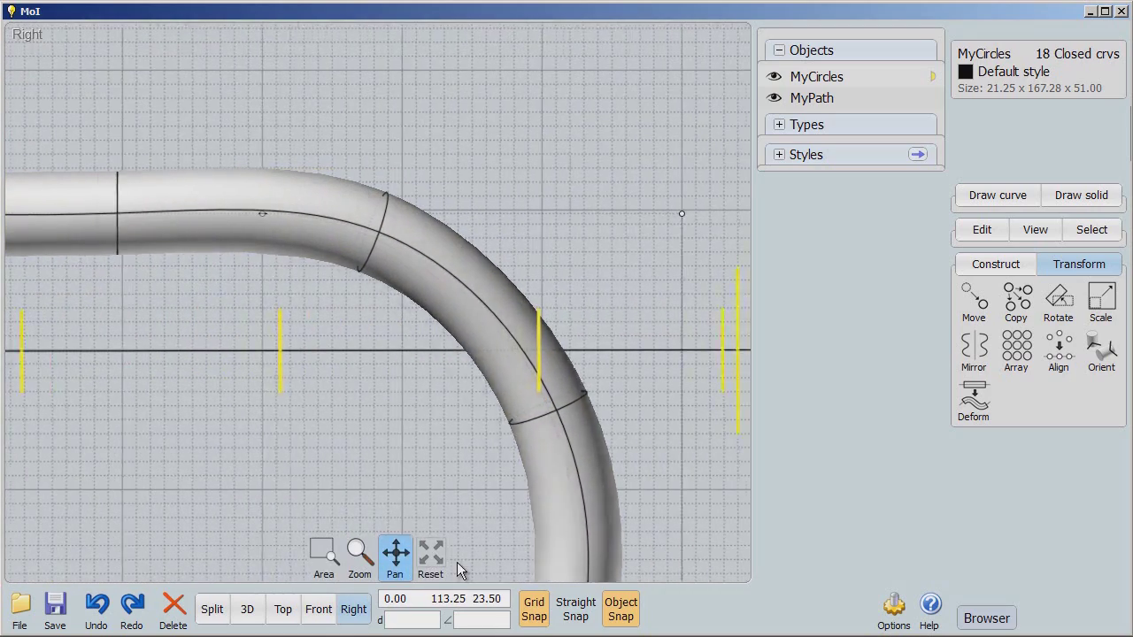
{"action": "left_click", "coordinate": [524, 320]}
{"action": "left_click", "coordinate": [525, 320]}
{"action": "scroll", "coordinate": [448, 407], "scroll_direction": "down", "scroll_amount": 4}
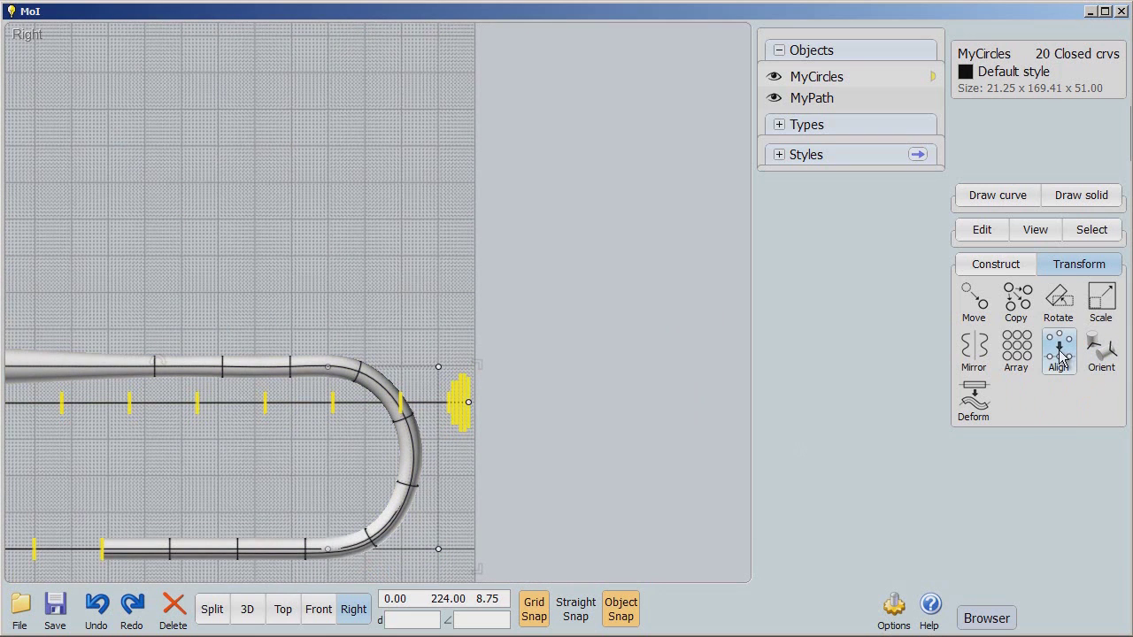
Loft the selected circles with the Normal style and Auto profiles, leaving the ends uncapped and the loft not closed
{"action": "left_click", "coordinate": [996, 263]}
{"action": "left_click", "coordinate": [1060, 352]}
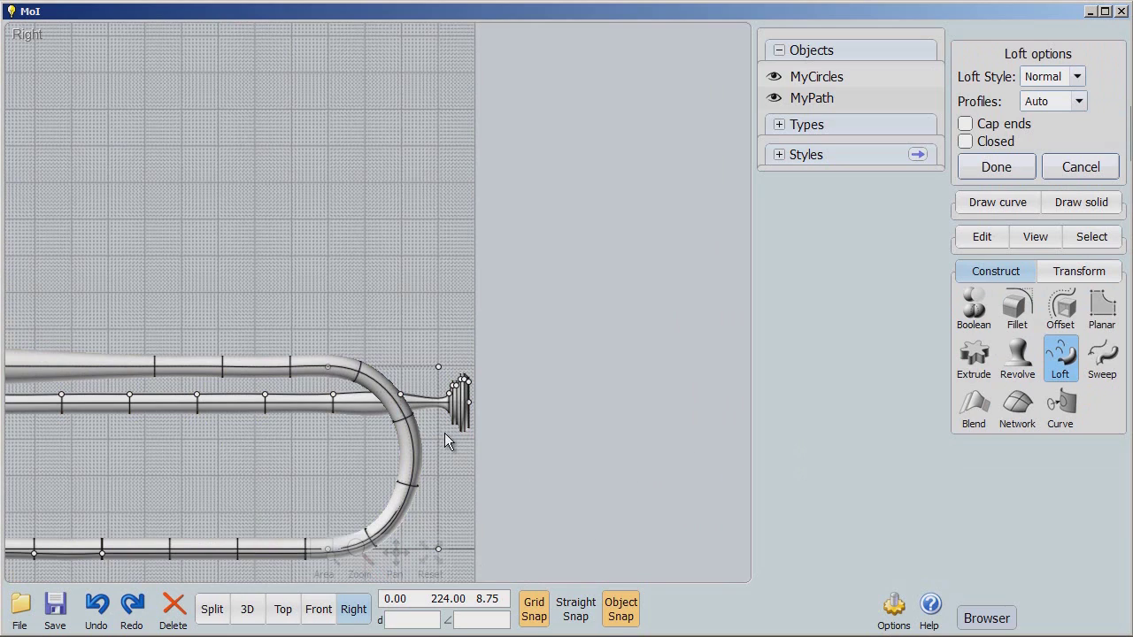
{"action": "left_click_drag", "start_coordinate": [394, 561], "coordinate": [480, 532]}
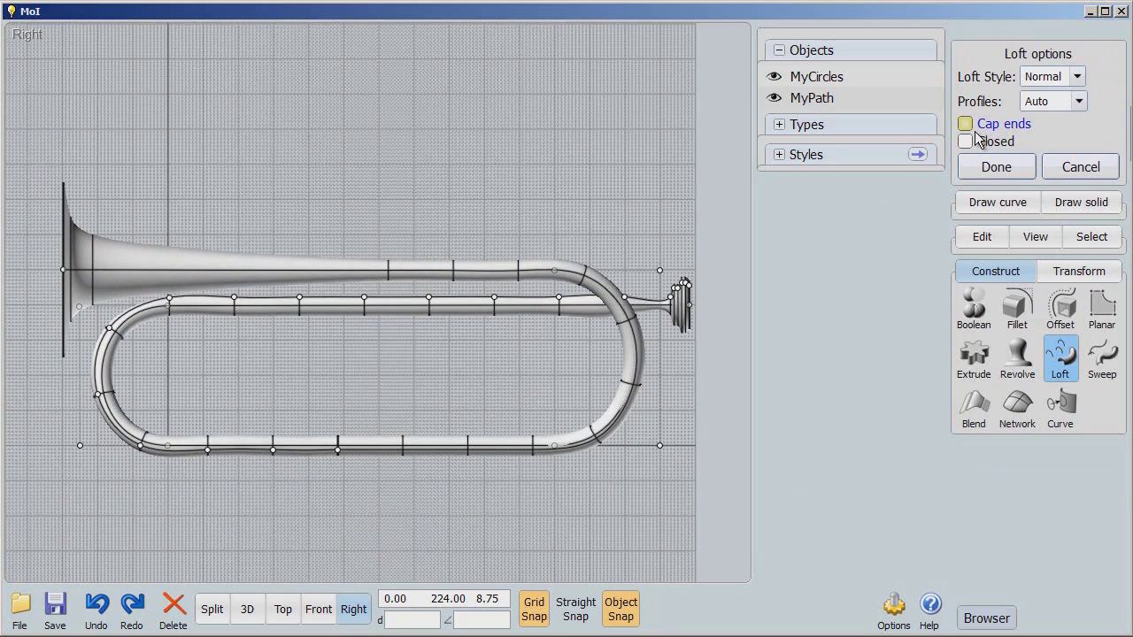
{"action": "left_click", "coordinate": [996, 169]}
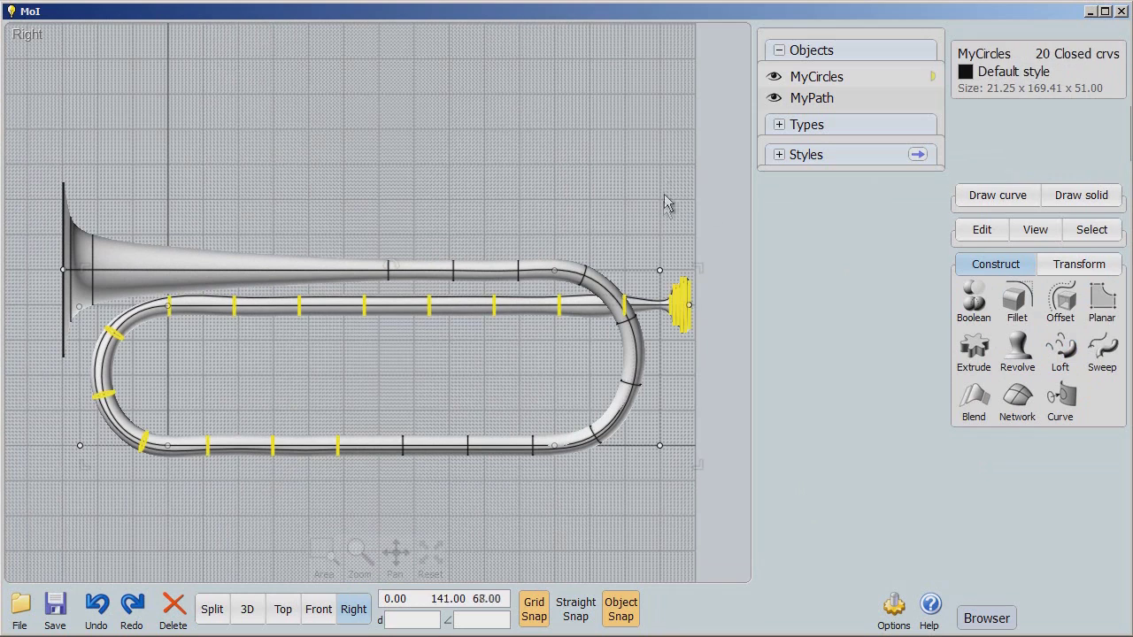
Hide the MyCircles and MyPath objects and inspect the finished horn in the 3D view
{"action": "left_click", "coordinate": [774, 77]}
{"action": "left_click", "coordinate": [775, 98]}
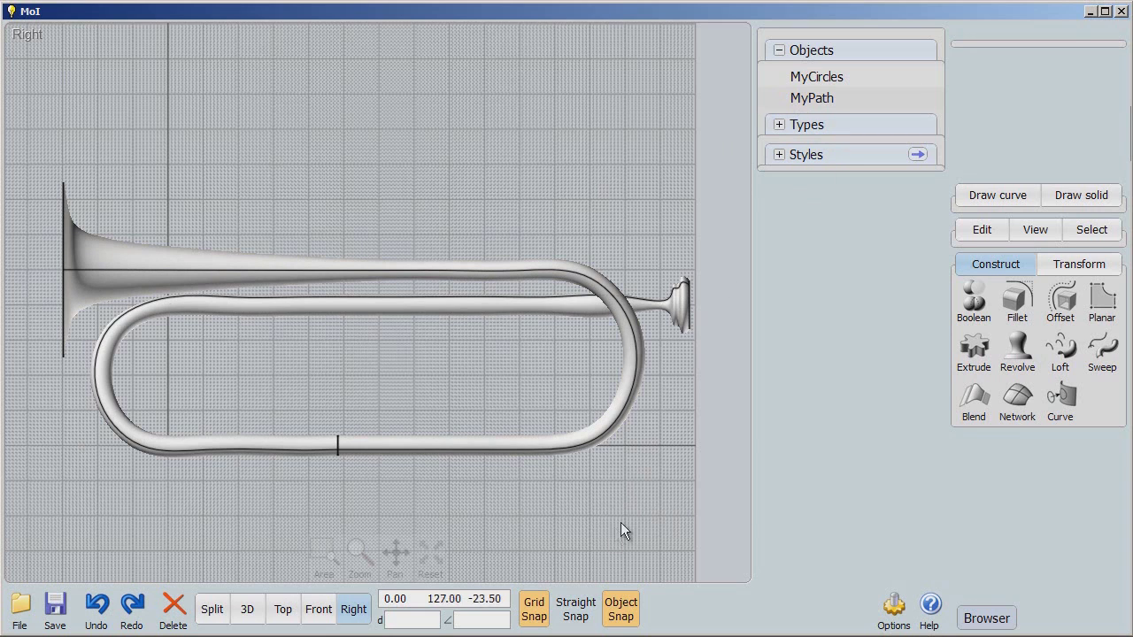
{"action": "left_click", "coordinate": [250, 611]}
{"action": "left_click_drag", "start_coordinate": [415, 556], "coordinate": [455, 554]}
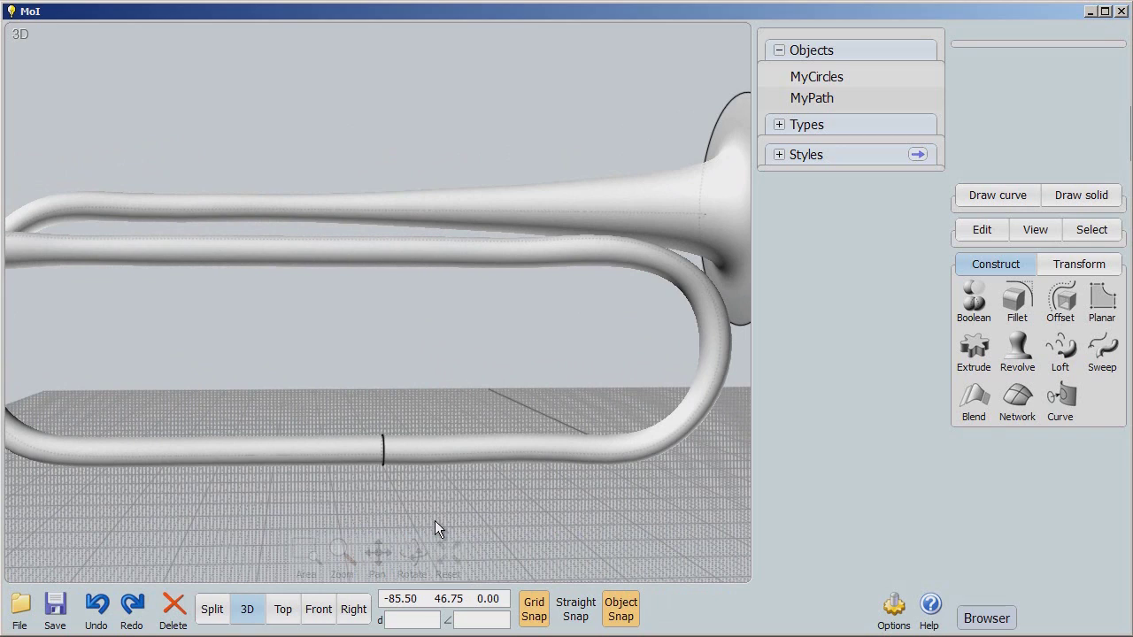